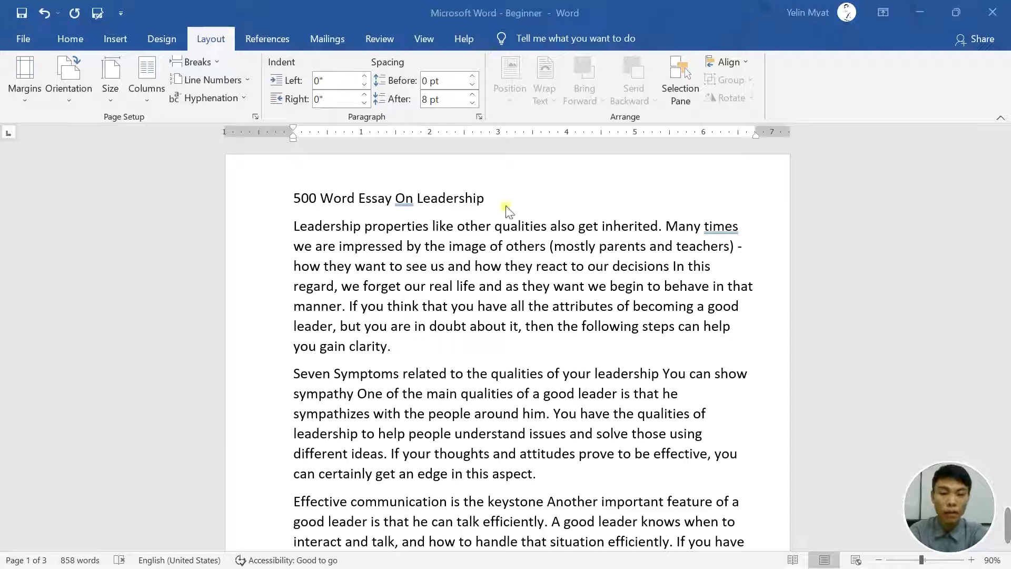
scroll(519, 284, down, 7)
scroll(525, 284, up, 7)
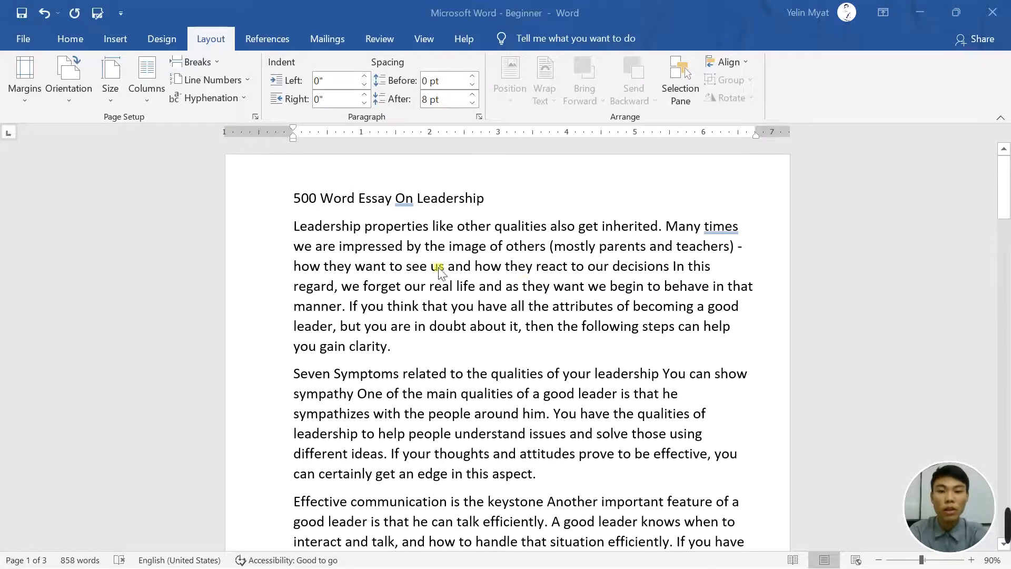
scroll(463, 357, down, 15)
scroll(462, 357, up, 15)
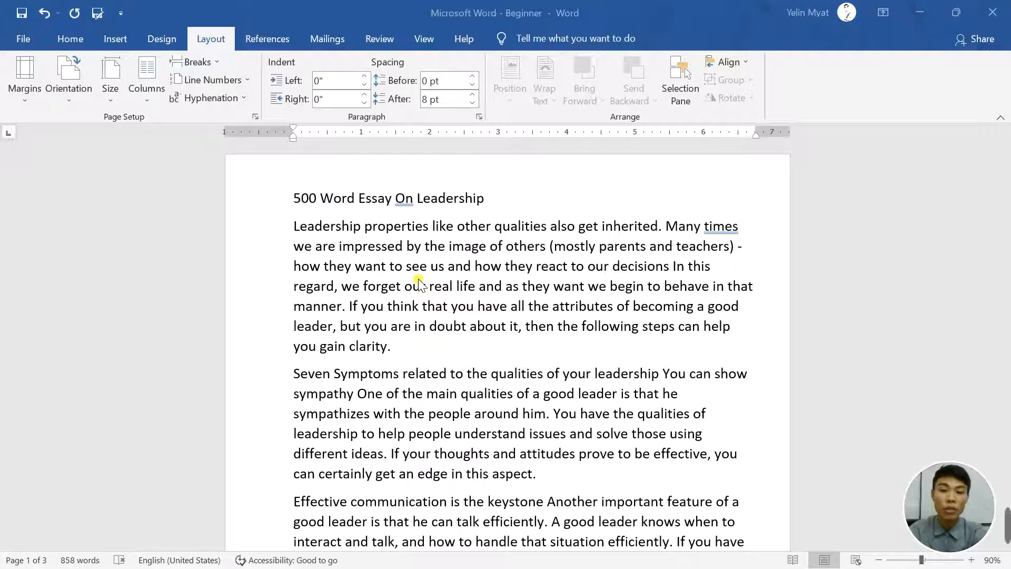
scroll(419, 285, down, 1)
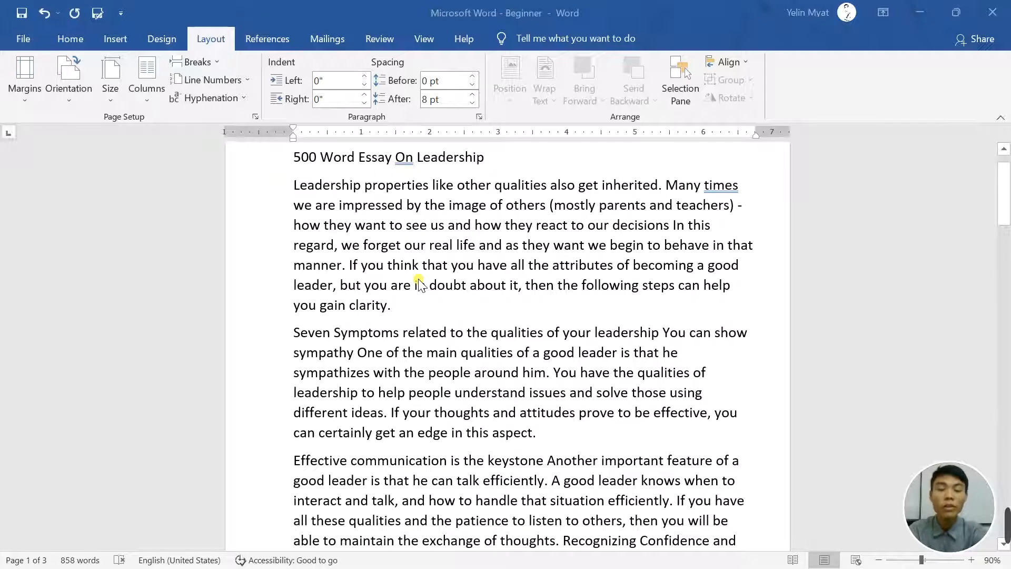
scroll(419, 284, up, 1)
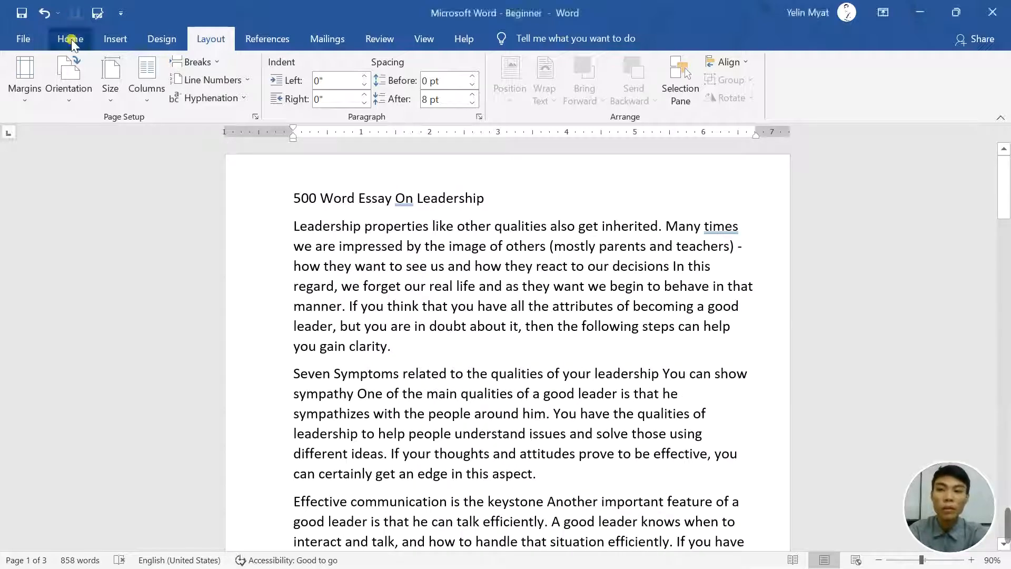
Turn on the display of paragraph marks and hidden formatting symbols in the essay.
click(80, 43)
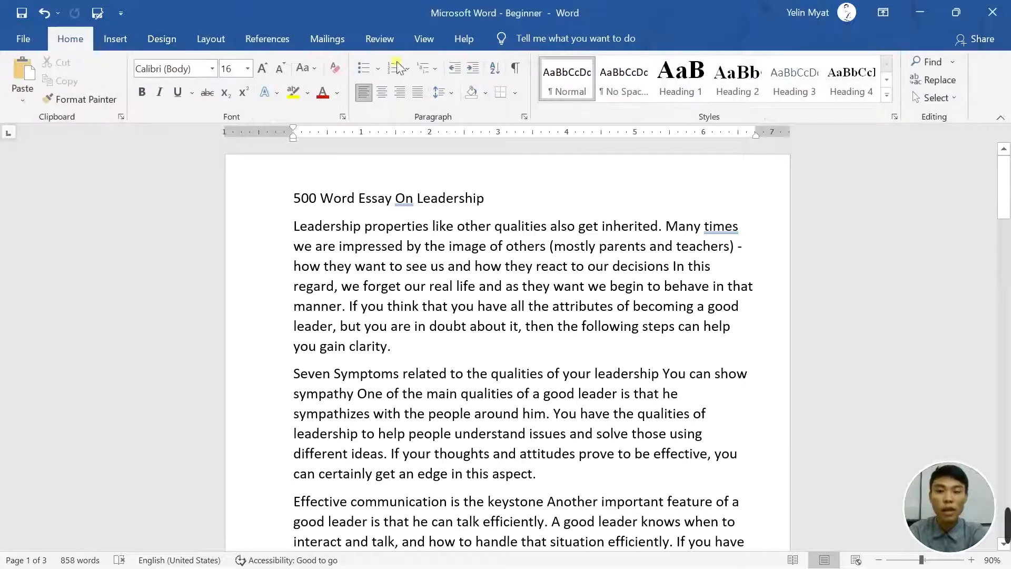
click(517, 65)
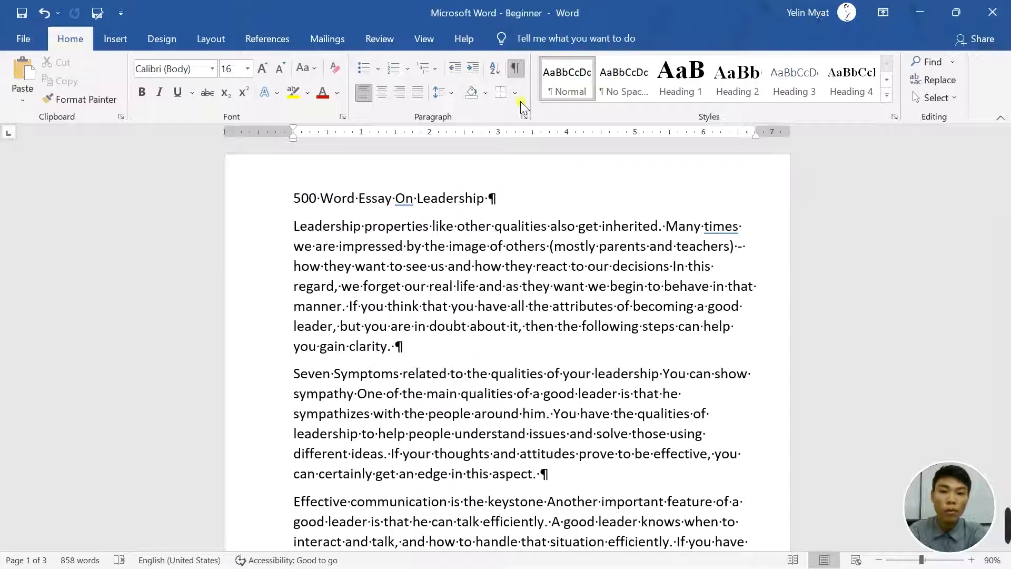
click(522, 74)
click(522, 74)
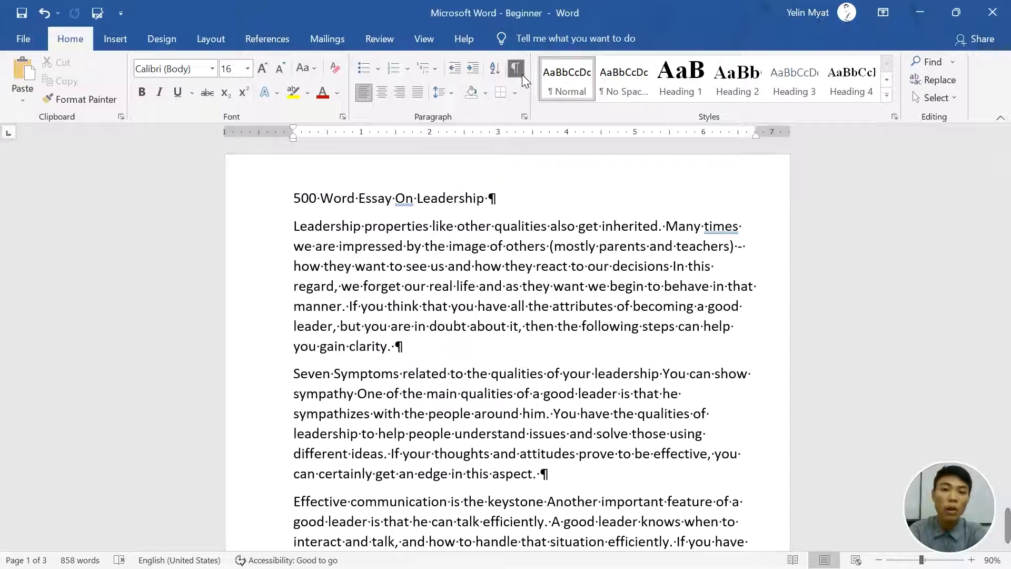
click(523, 74)
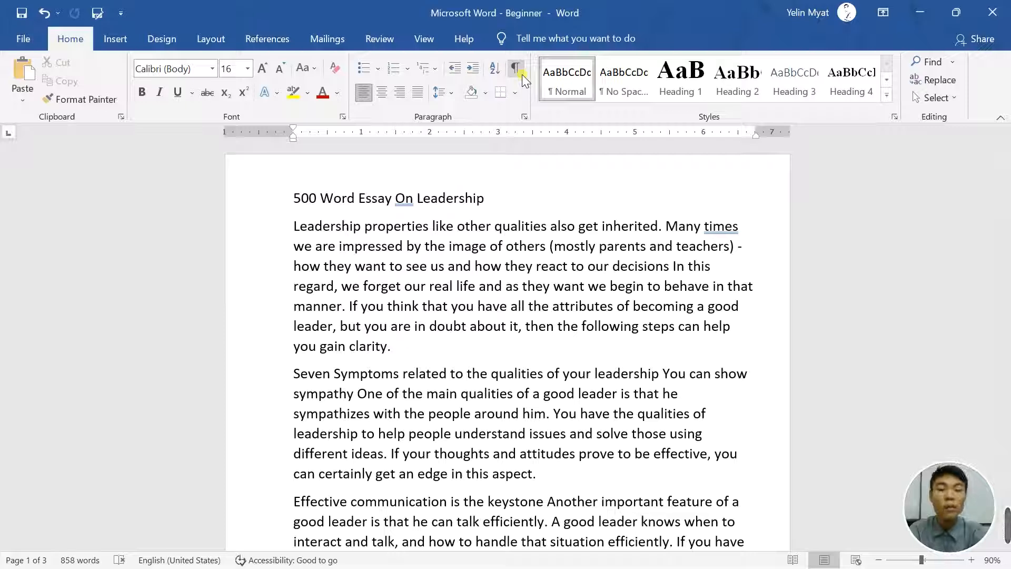
click(520, 71)
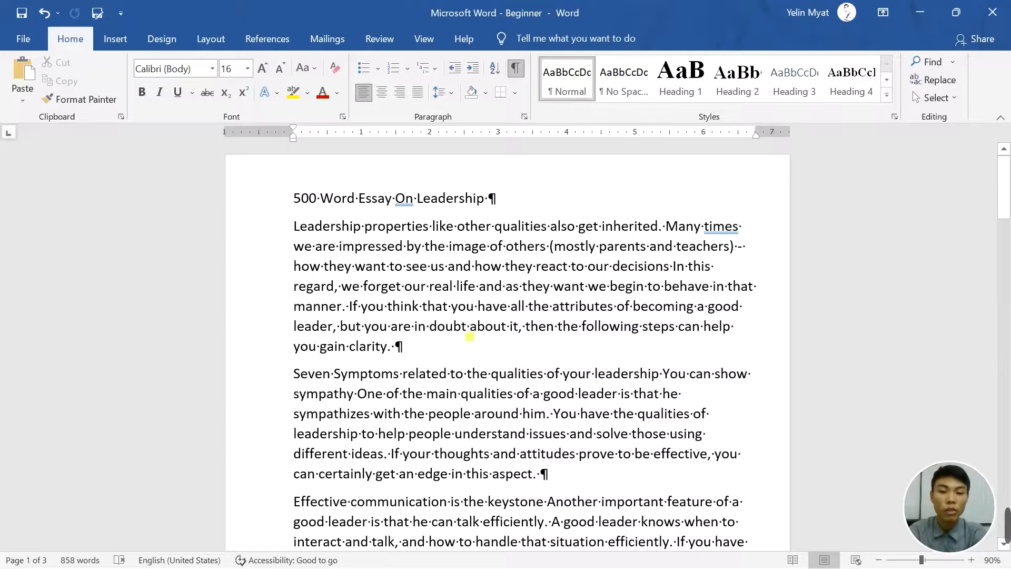
Examine the formatting marks throughout the essay, including the paragraph mark at the end of the title line.
scroll(463, 348, down, 4)
scroll(463, 350, down, 13)
scroll(463, 350, up, 10)
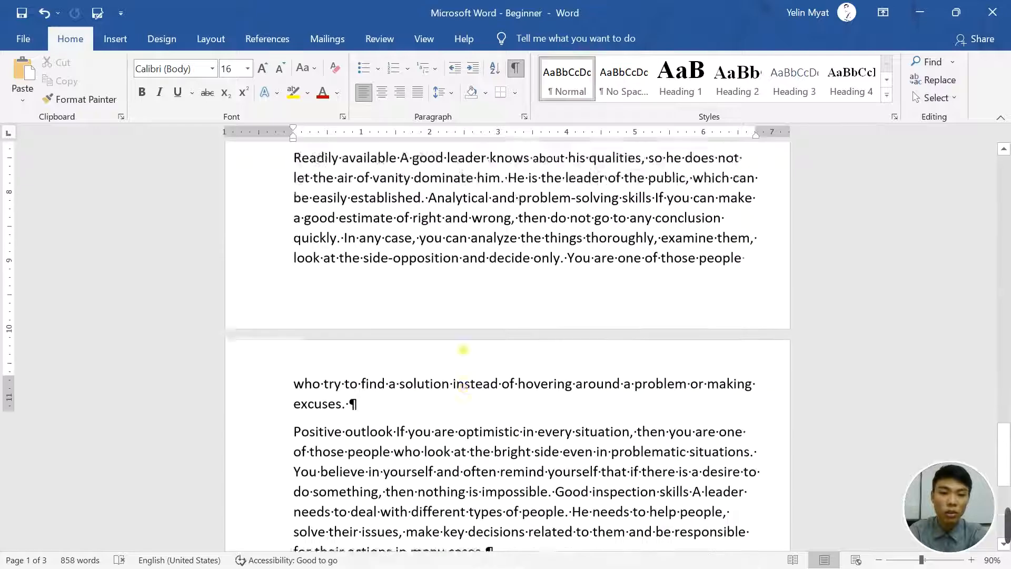
scroll(464, 349, up, 10)
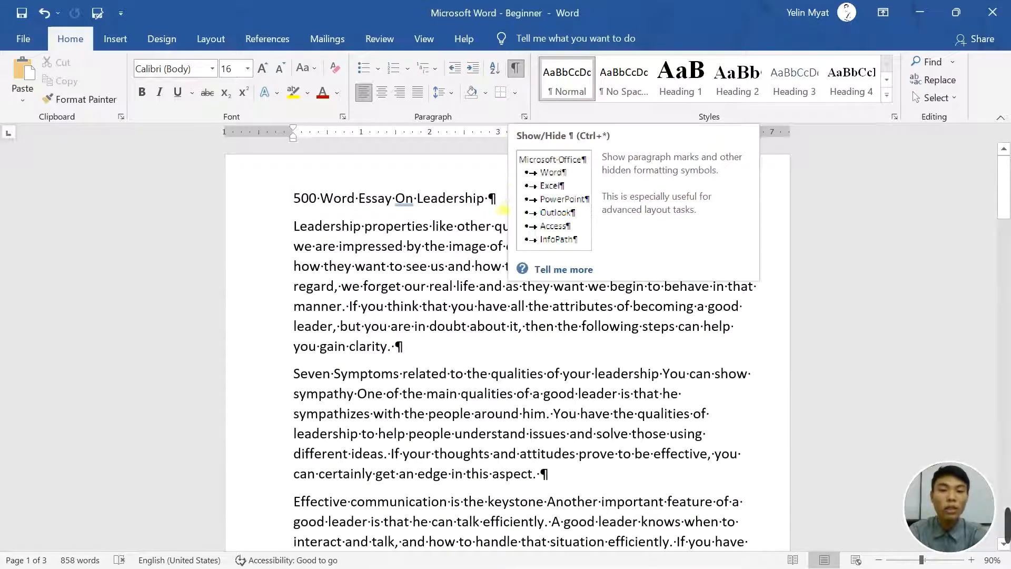
scroll(500, 204, up, 4)
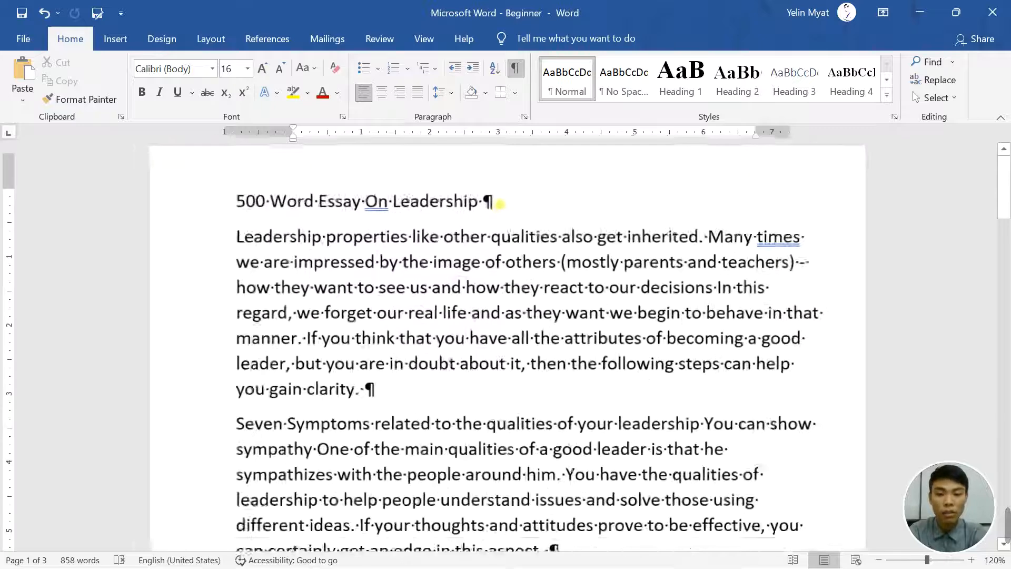
scroll(499, 204, down, 3)
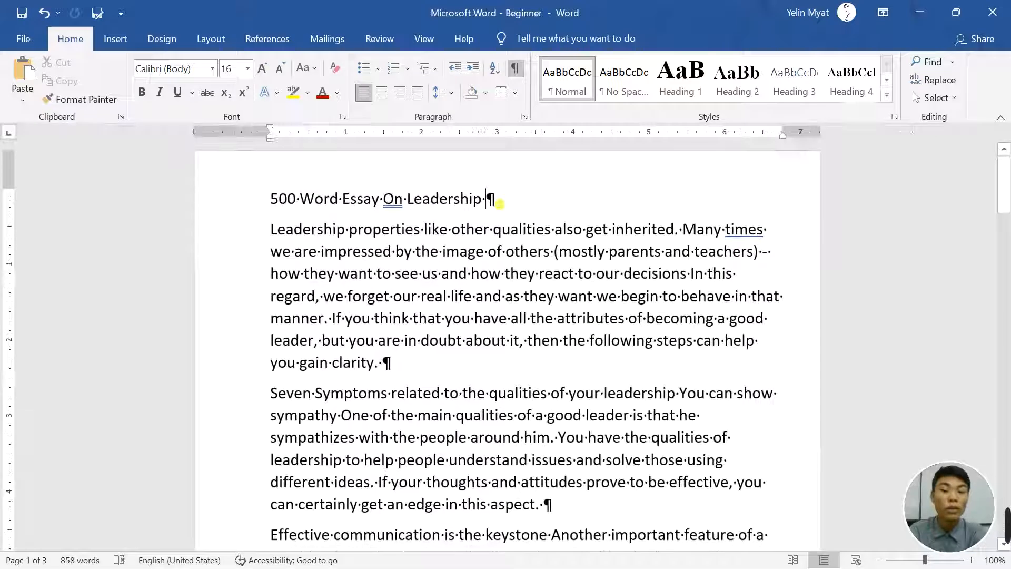
drag(485, 200, 517, 200)
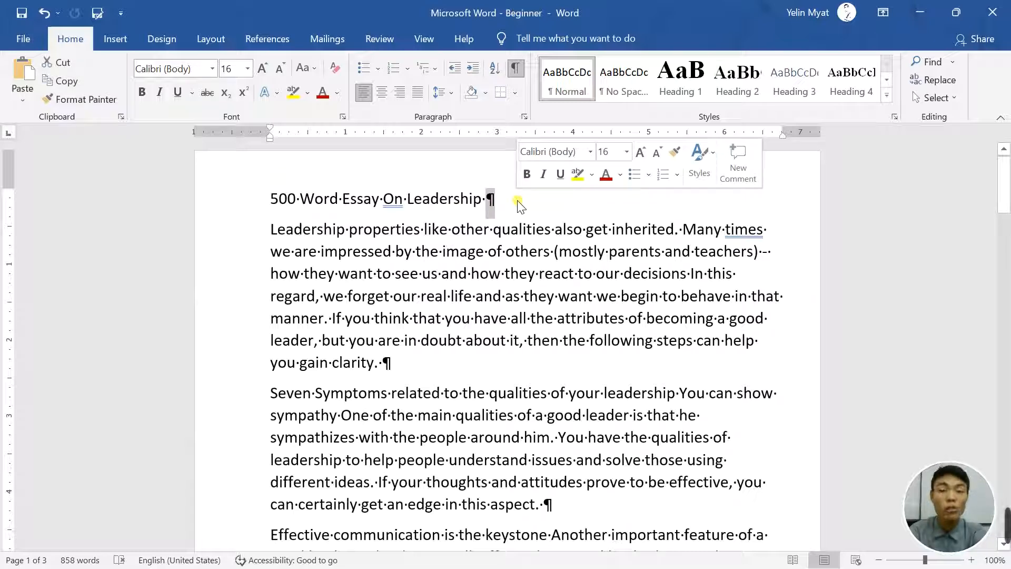
click(519, 205)
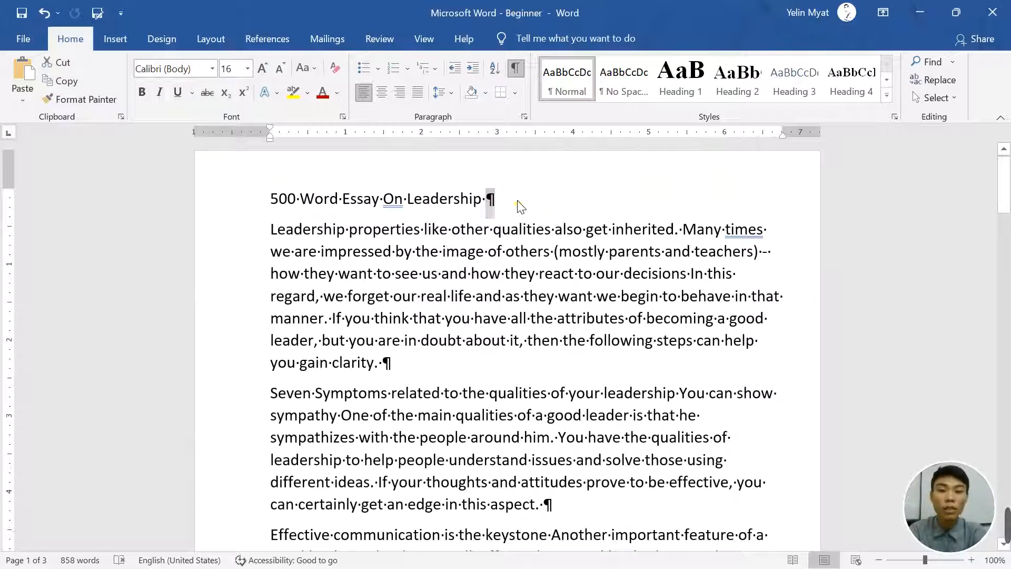
Hide the paragraph marks and formatting symbols, and show them again to compare both views.
click(517, 69)
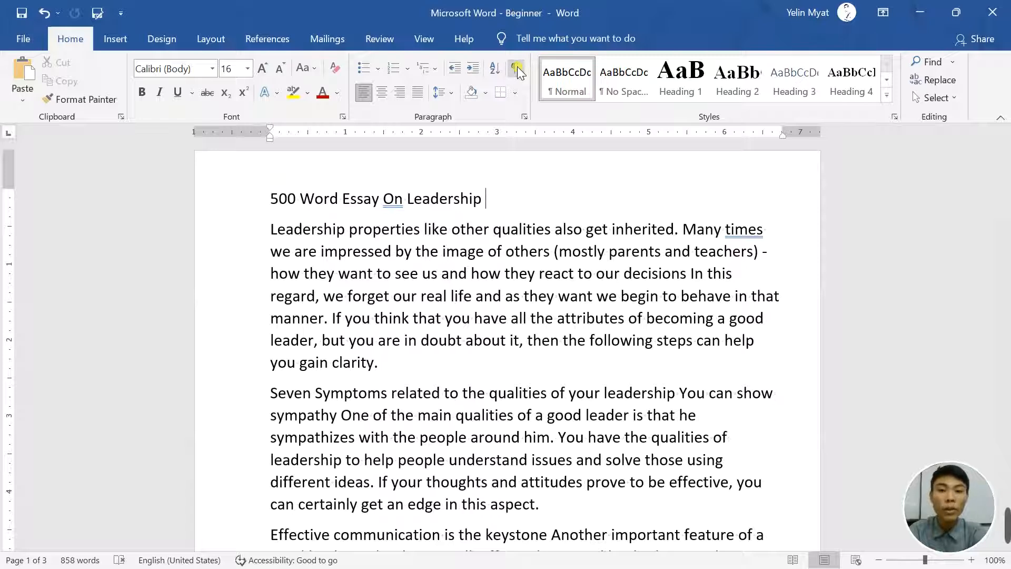
click(516, 68)
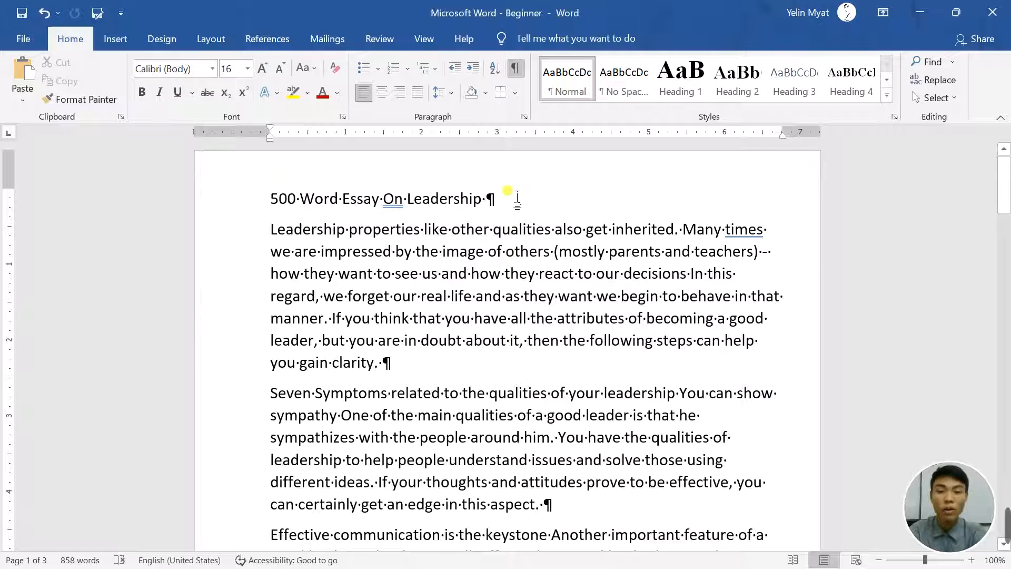
scroll(513, 194, down, 1)
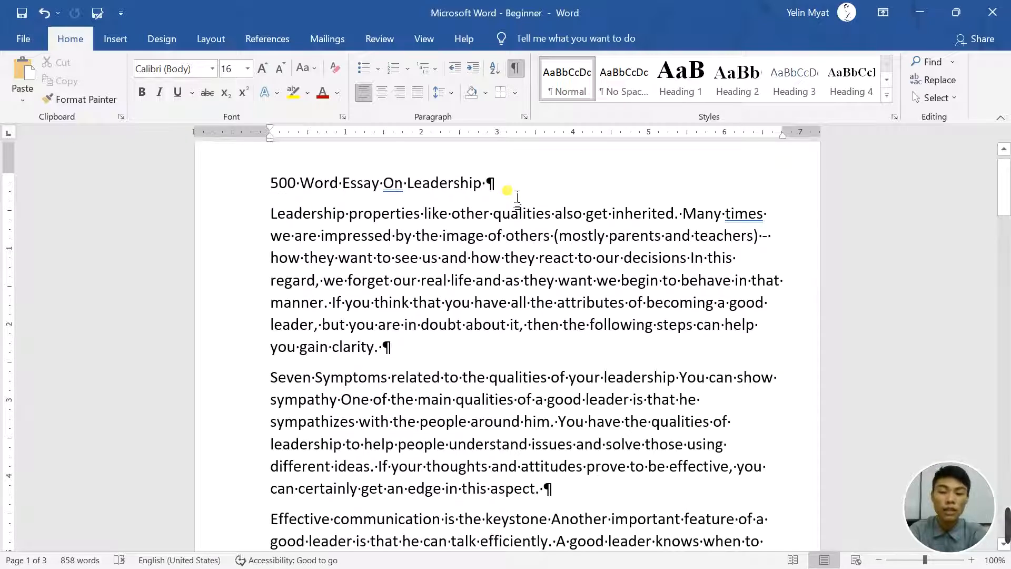
scroll(514, 210, up, 1)
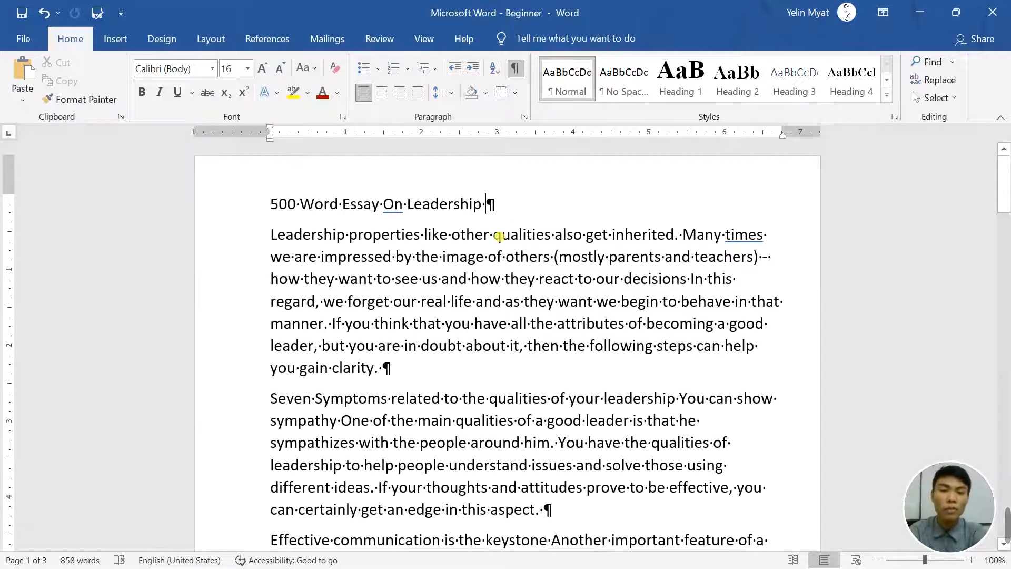
click(458, 279)
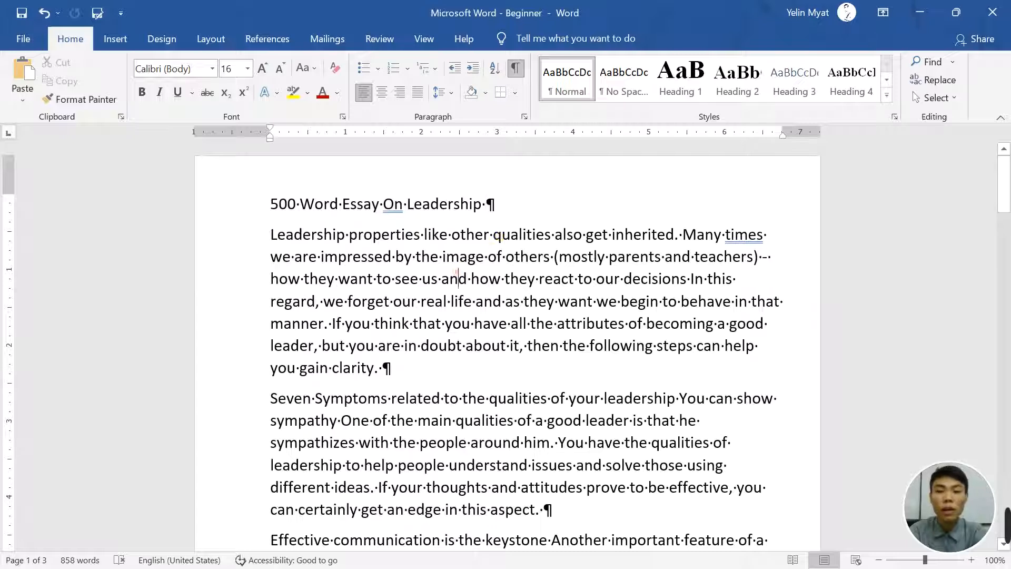
drag(322, 257, 534, 420)
drag(418, 309, 520, 443)
key(ctrl+z)
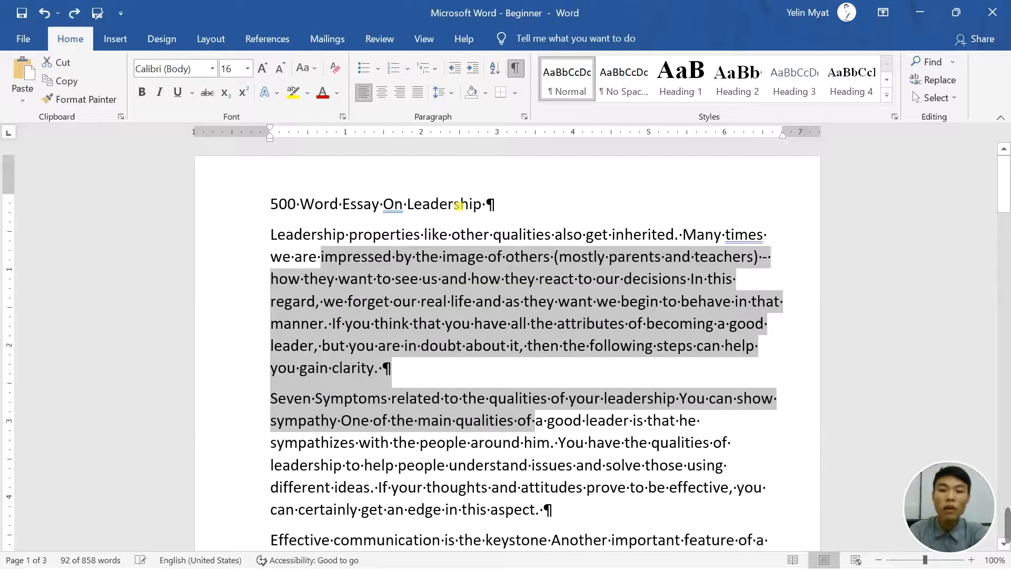
click(456, 205)
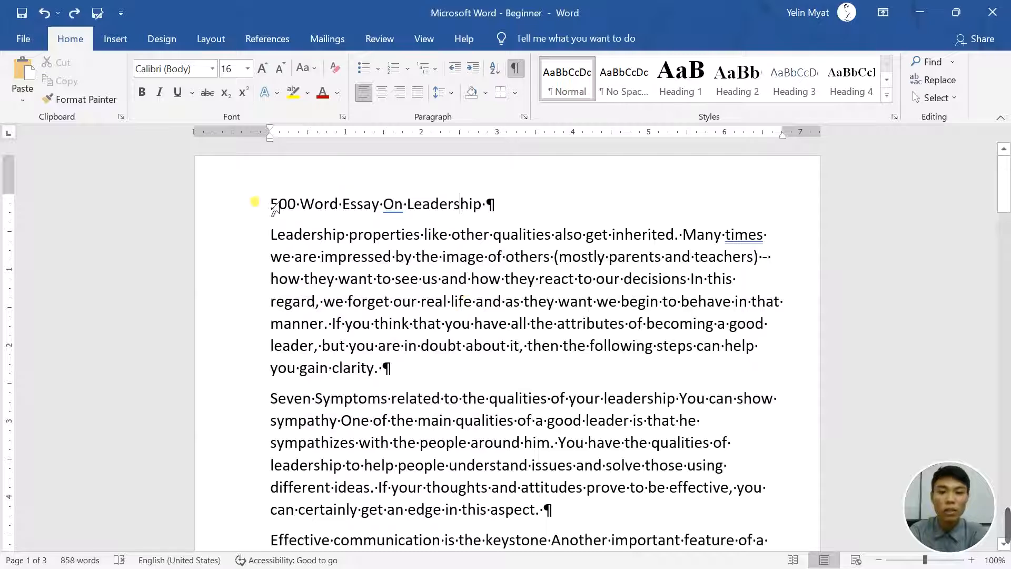
Increase the font size of the title "500 Word Essay On Leadership" to 18 and reduce it back to 16.
drag(273, 204, 495, 205)
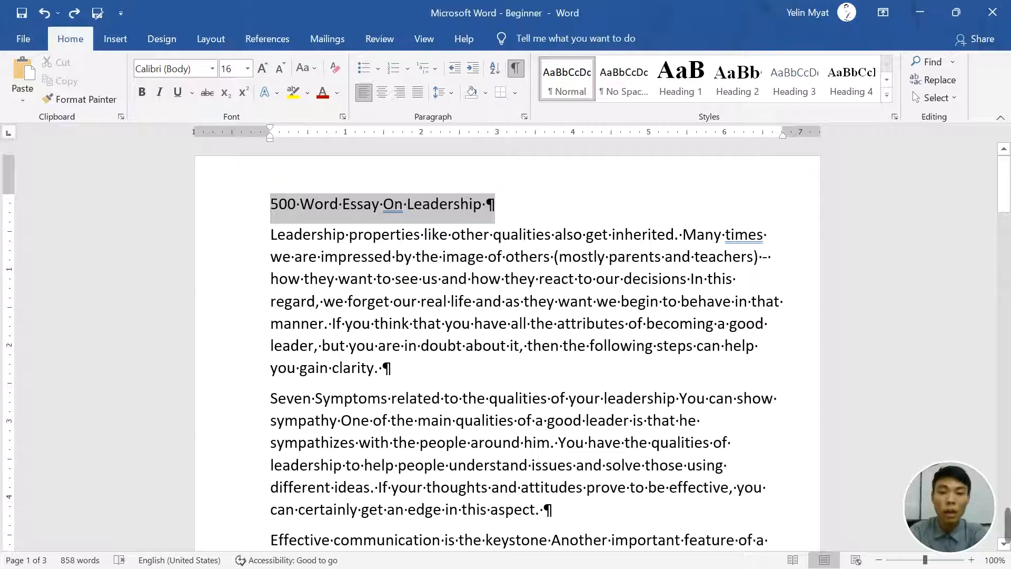
click(267, 75)
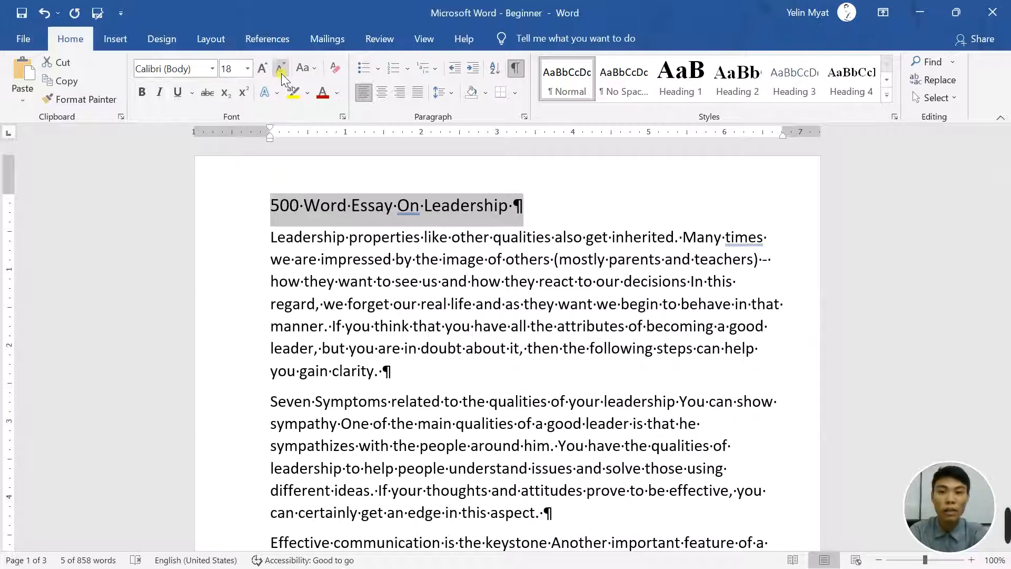
click(282, 74)
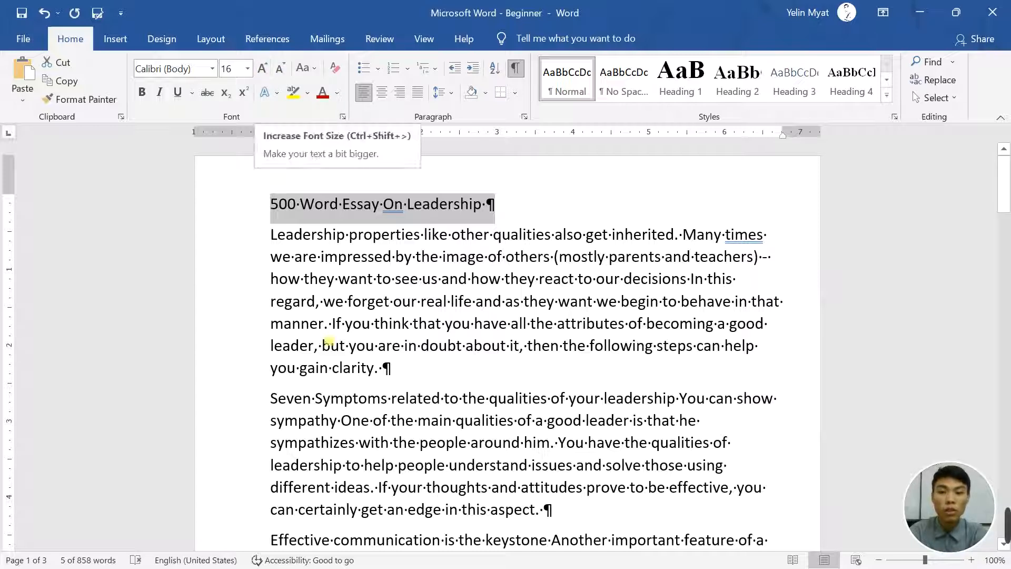
click(328, 344)
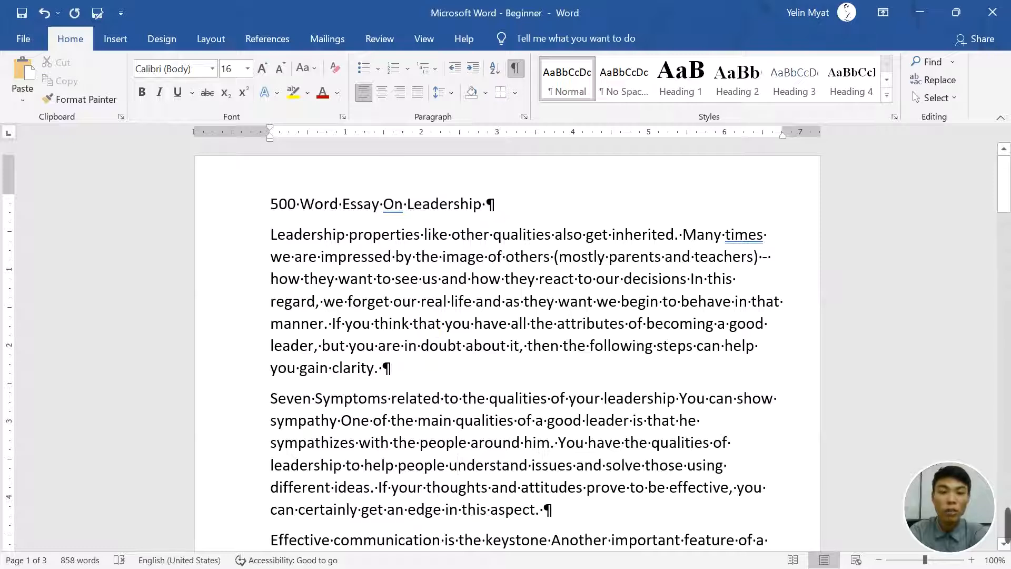
Set the font size of the title "500 Word Essay On Leadership" to 18 and center the line.
drag(498, 205, 269, 207)
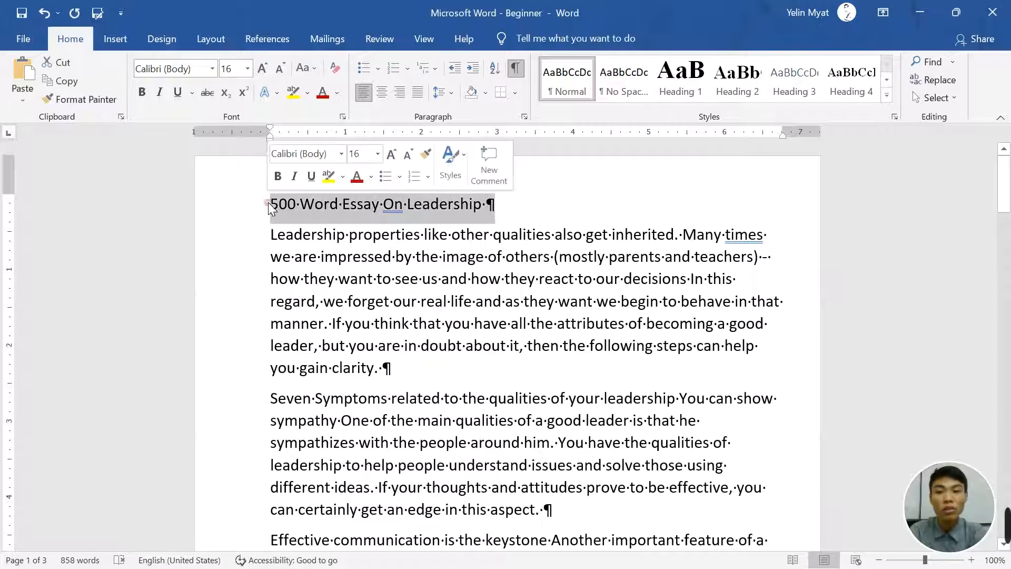
click(246, 69)
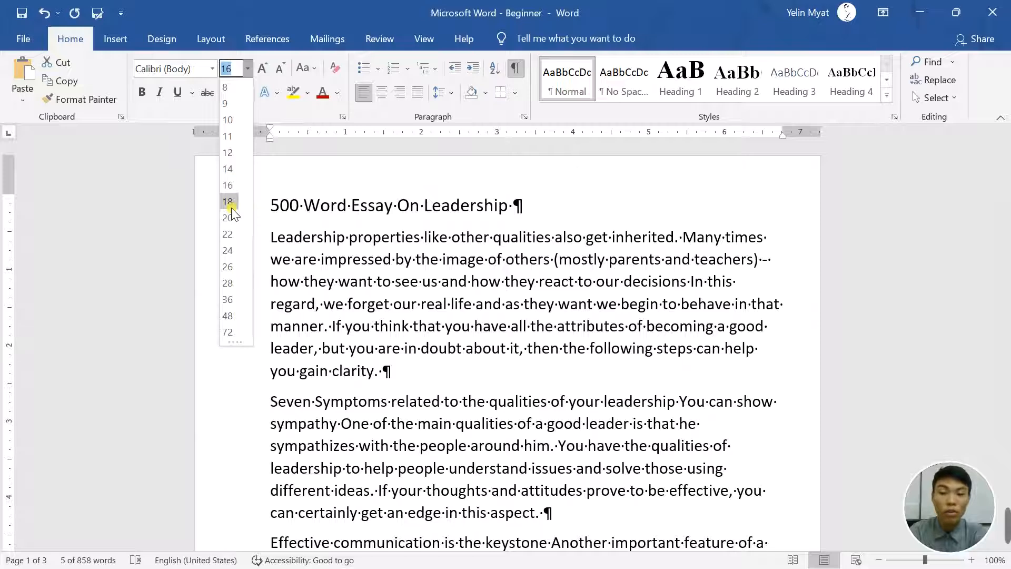
click(232, 204)
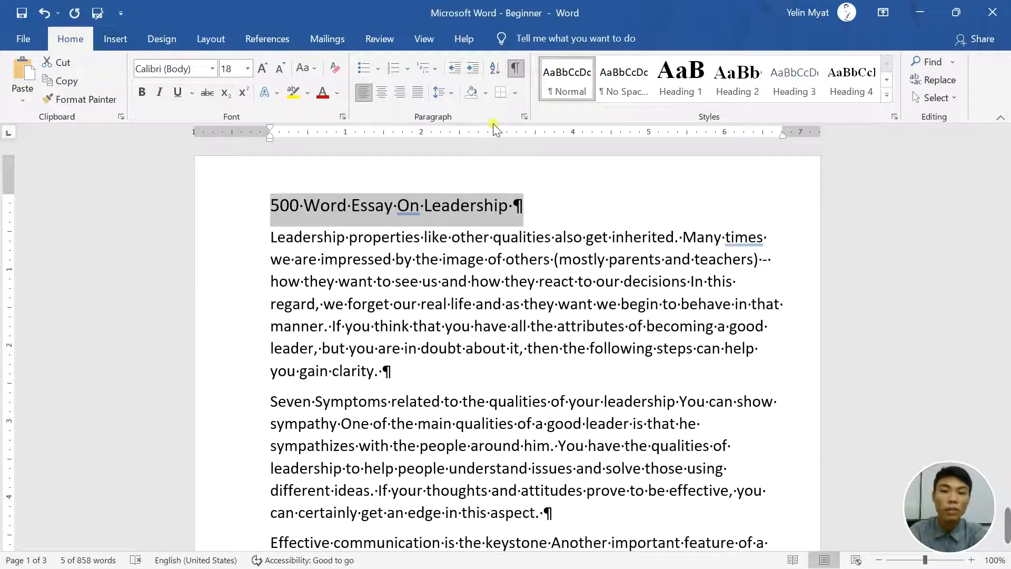
click(382, 93)
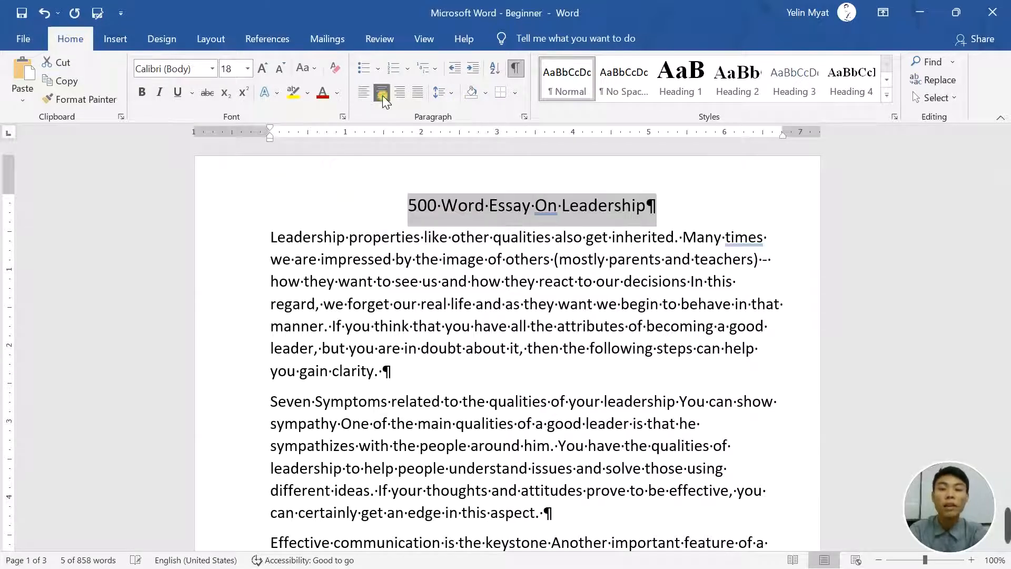
click(561, 206)
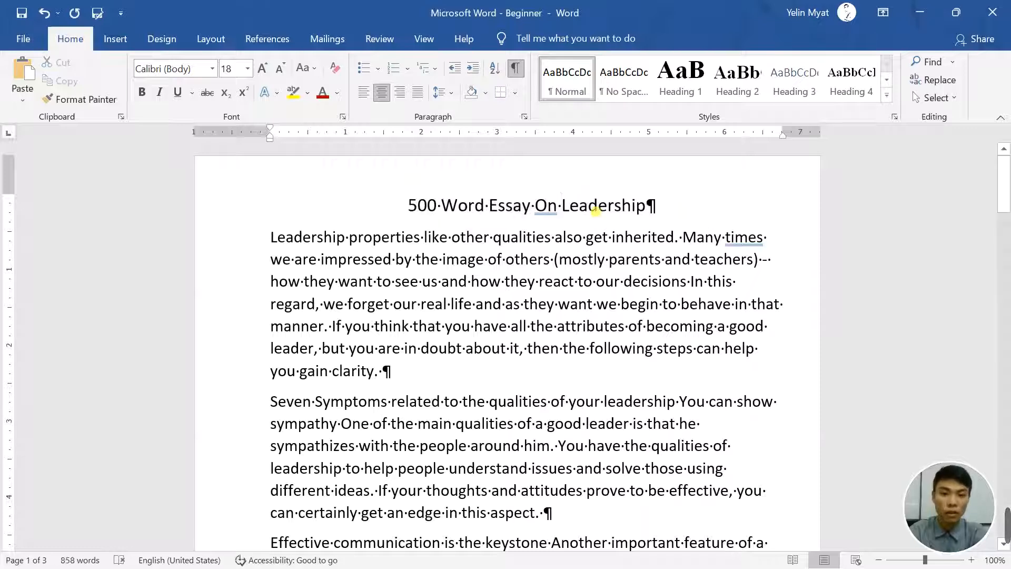
scroll(559, 238, down, 1)
scroll(558, 236, up, 1)
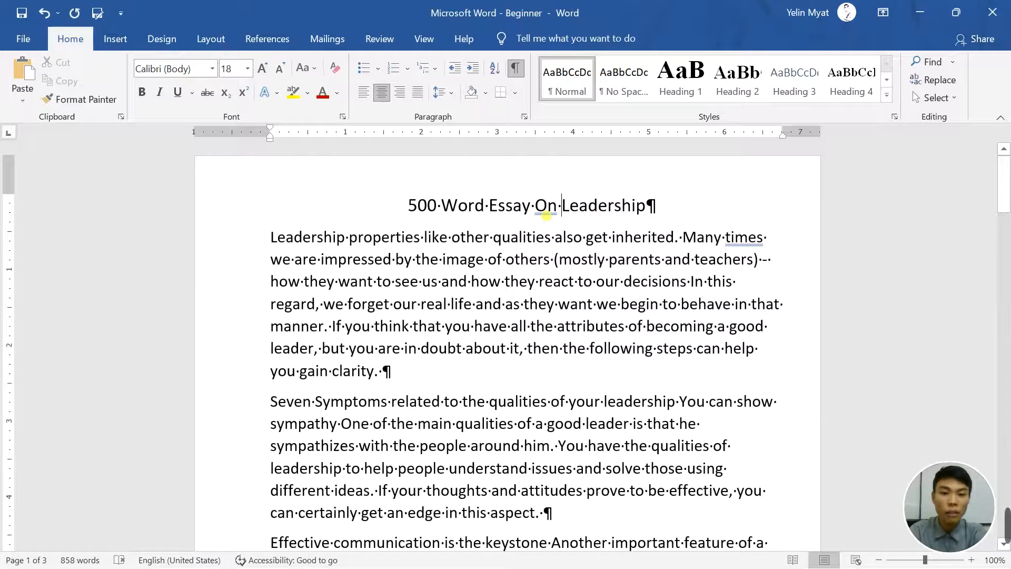
scroll(545, 213, up, 15)
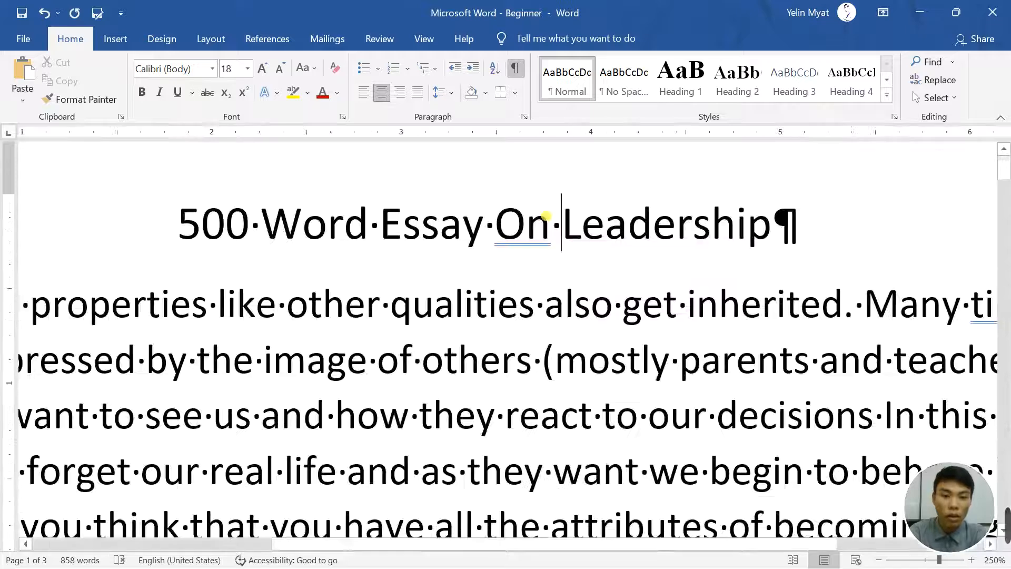
scroll(506, 230, down, 8)
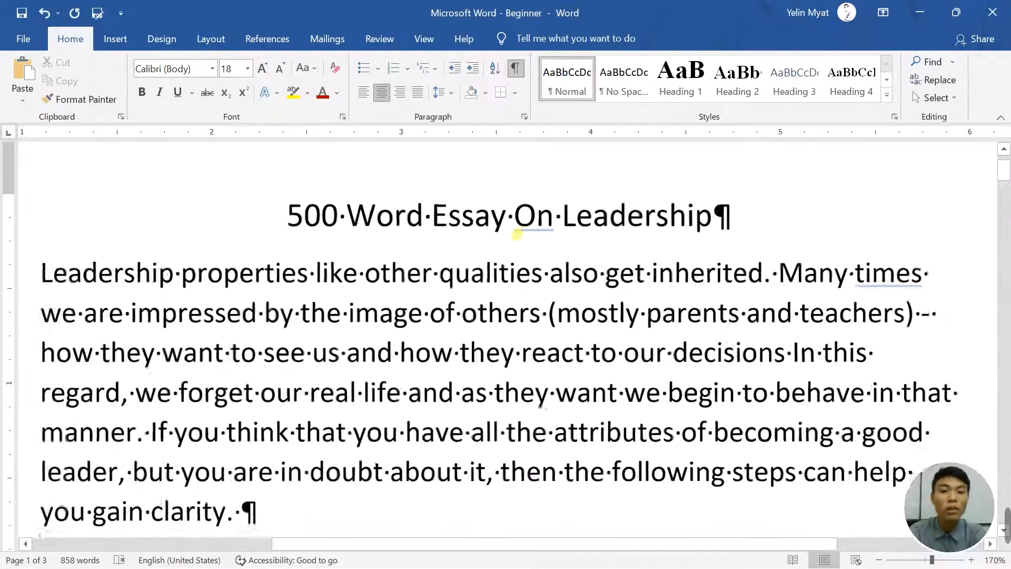
scroll(518, 233, down, 4)
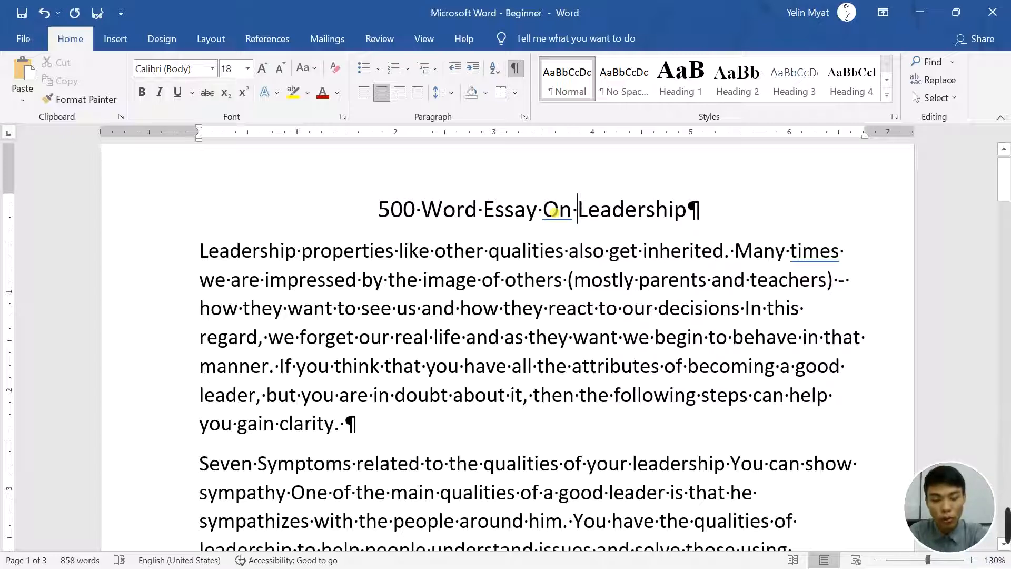
Accept the suggested grammar corrections "on" in the title and "times," in the first paragraph.
right_click(552, 211)
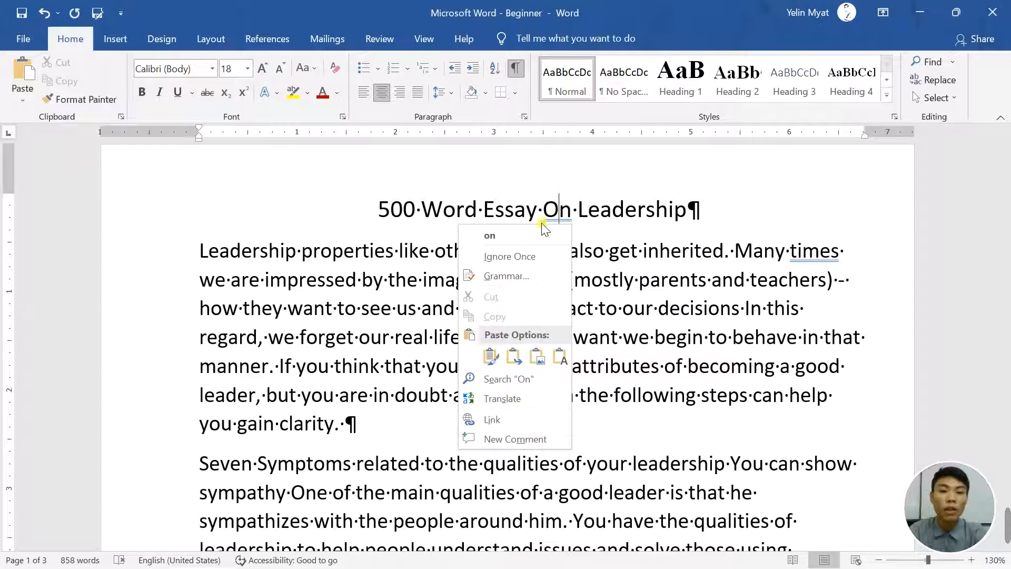
click(528, 236)
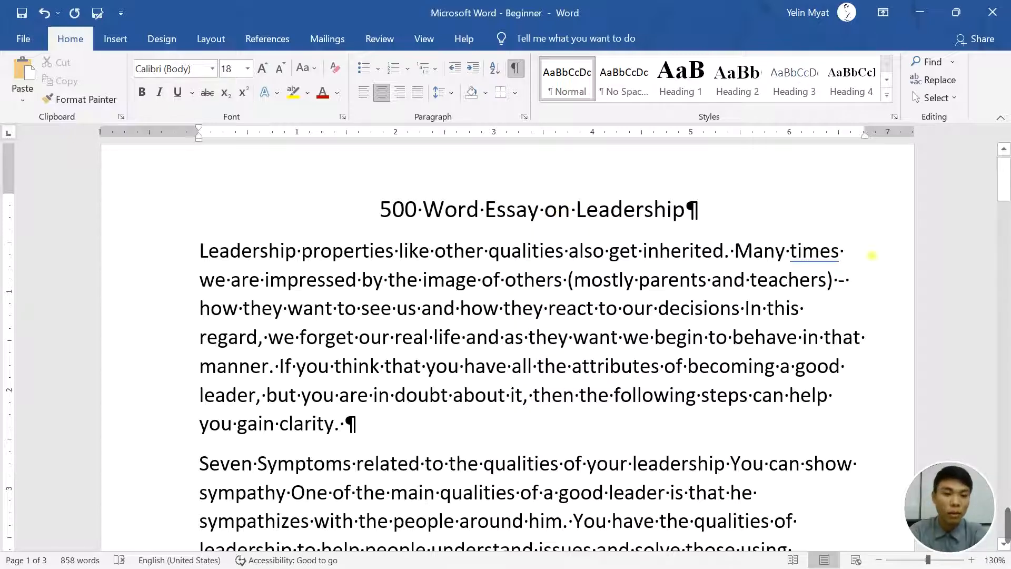
right_click(819, 252)
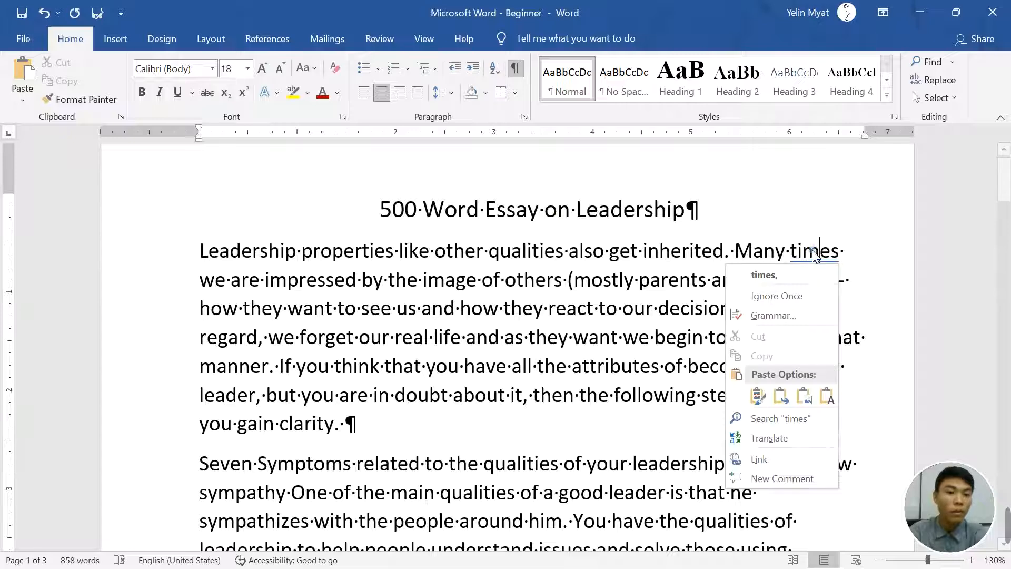
click(792, 278)
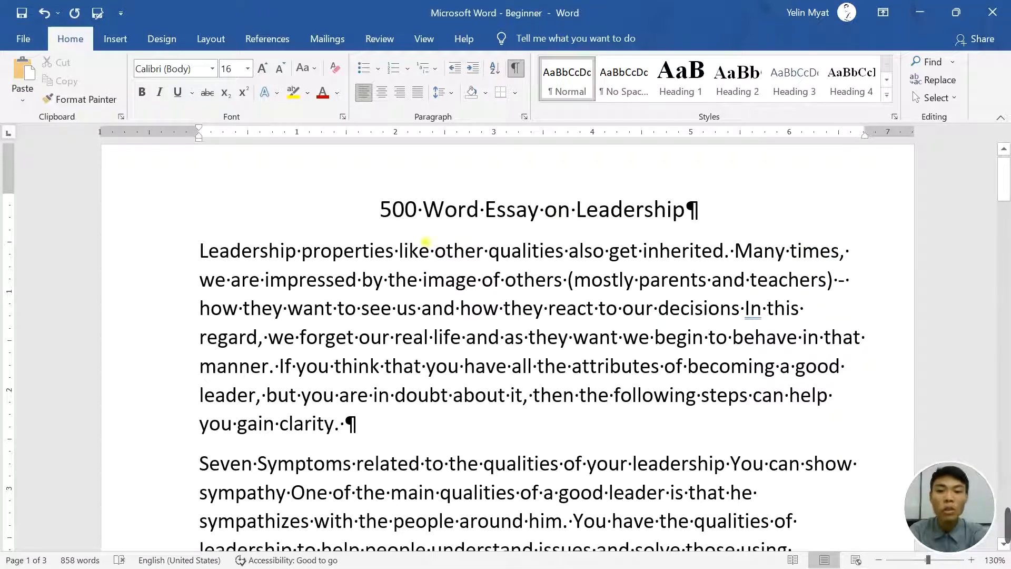
Insert extra spaces between "500" and "Word" in the title and delete them back to a single space.
click(422, 210)
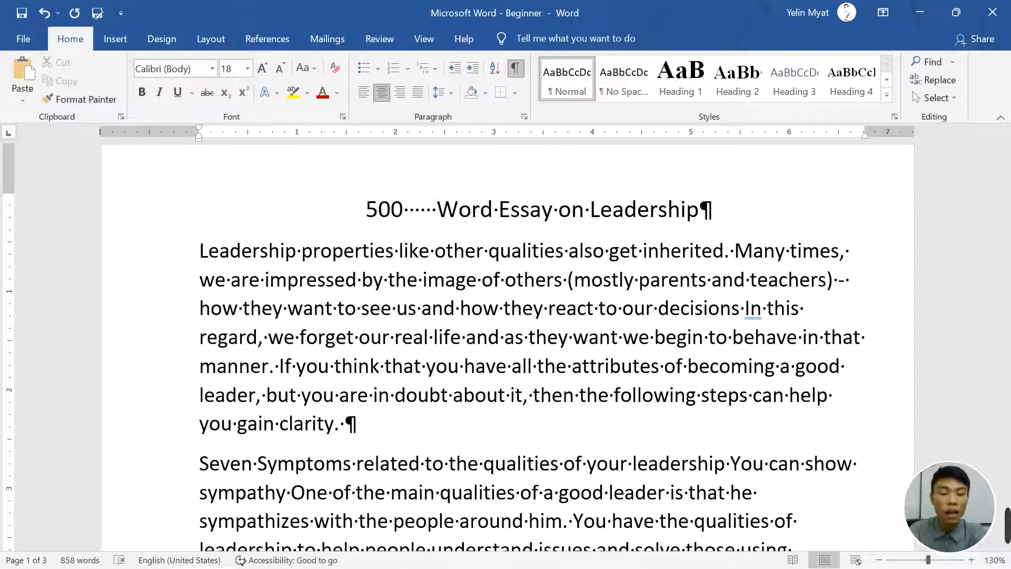
key(BackSpace)
key(BackSpace)
key(BackSpace)
key(BackSpace)
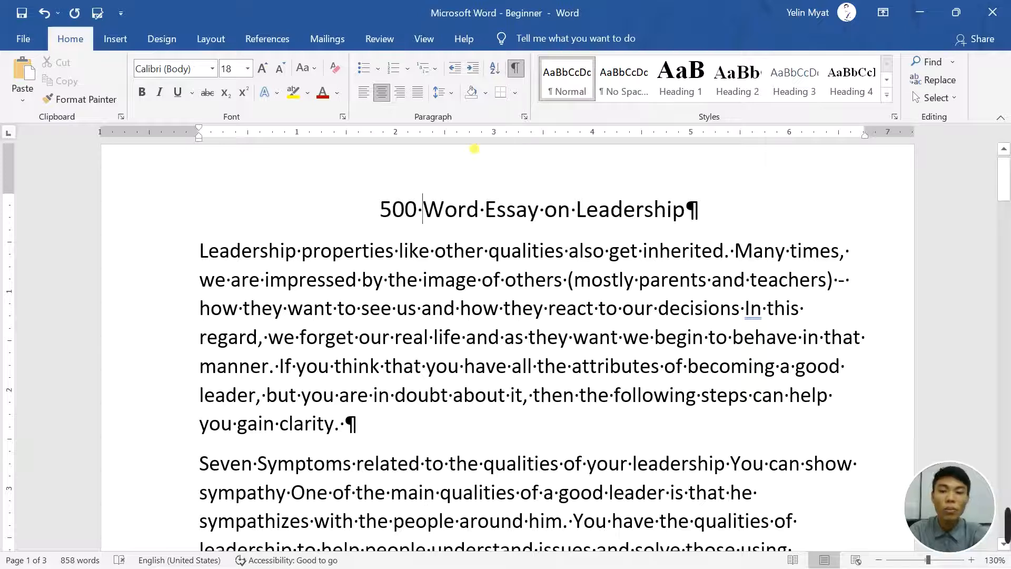
Indent the first line of the opening "Leadership properties" paragraph with a tab, trying a second tab and removing it.
scroll(507, 280, down, 3)
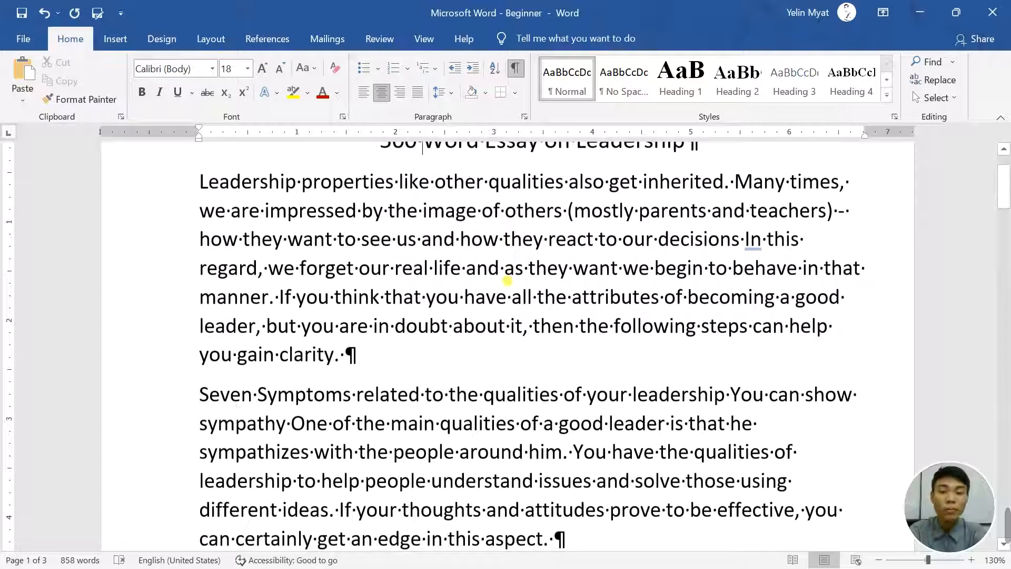
ctrl+scroll(455, 317, down, 4)
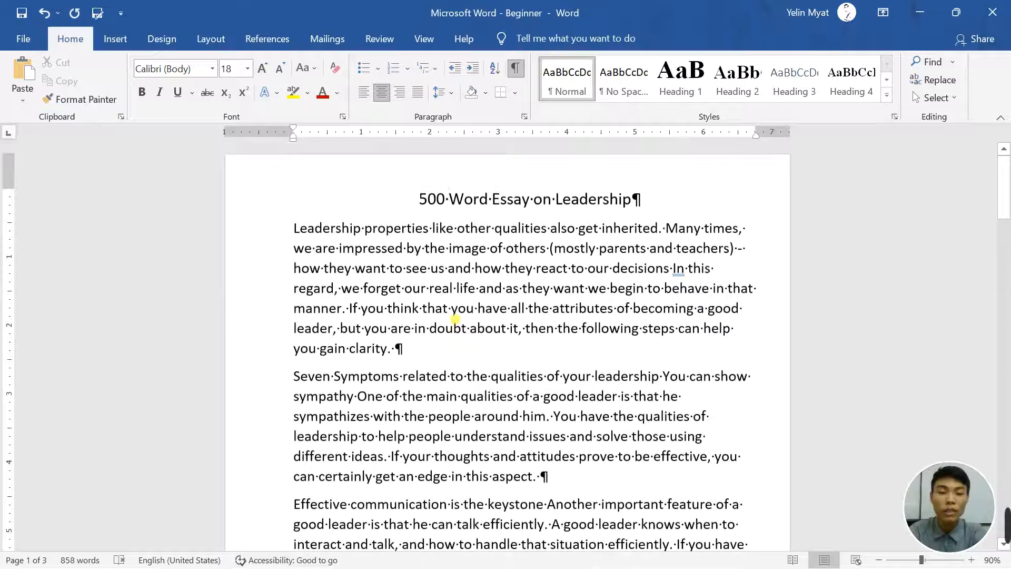
ctrl+scroll(454, 318, up, 3)
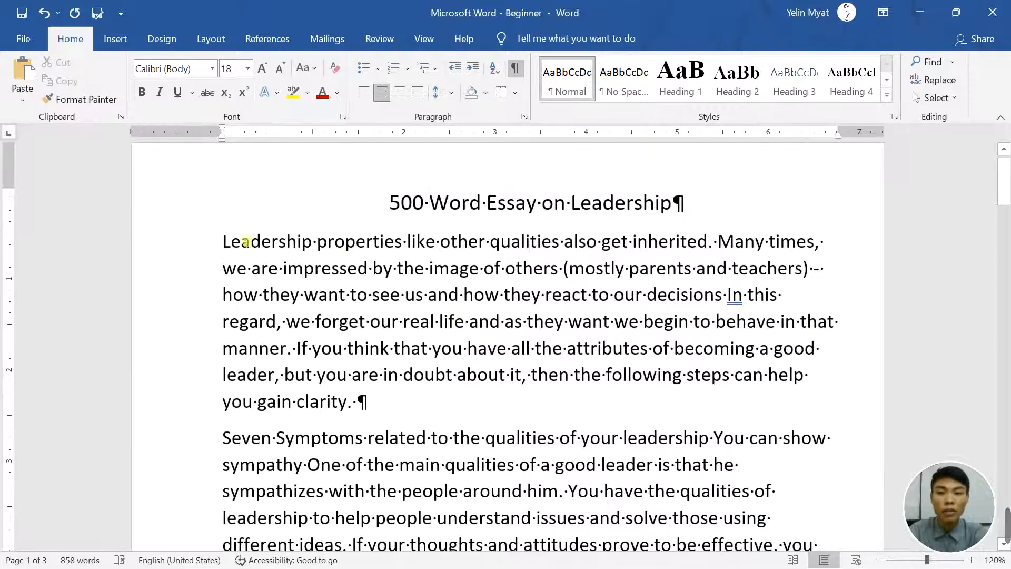
click(222, 241)
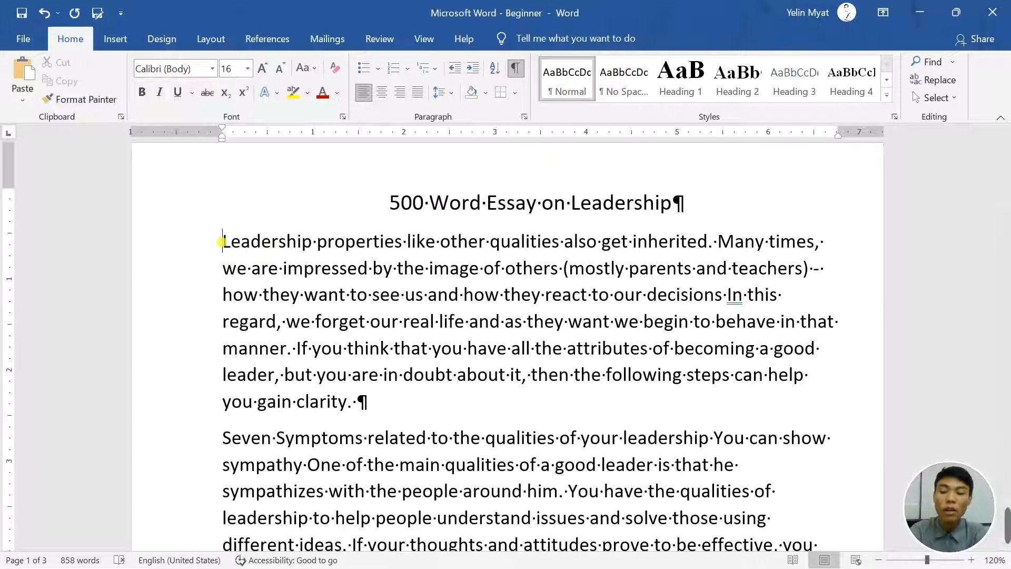
key(Tab)
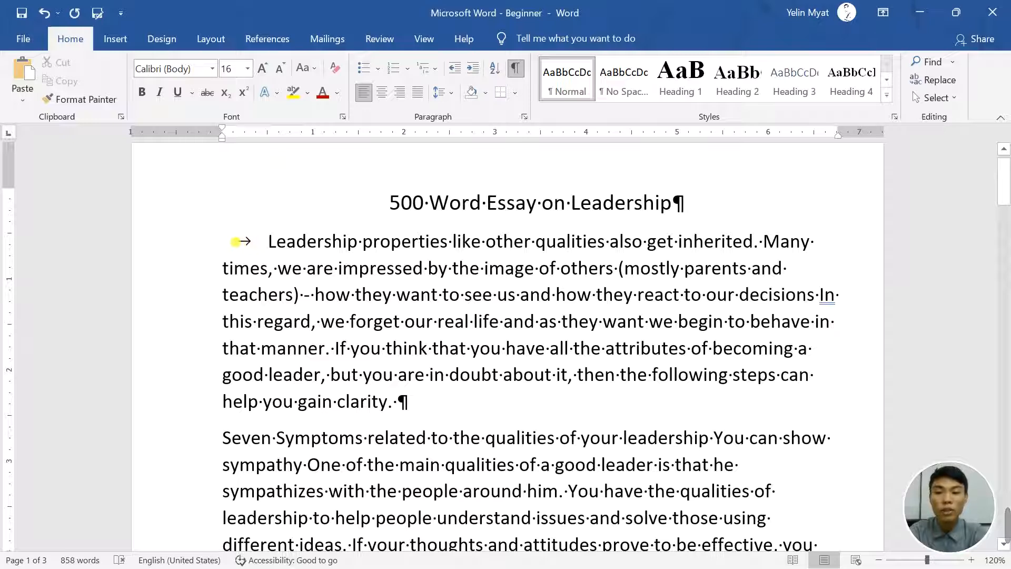
key(Tab)
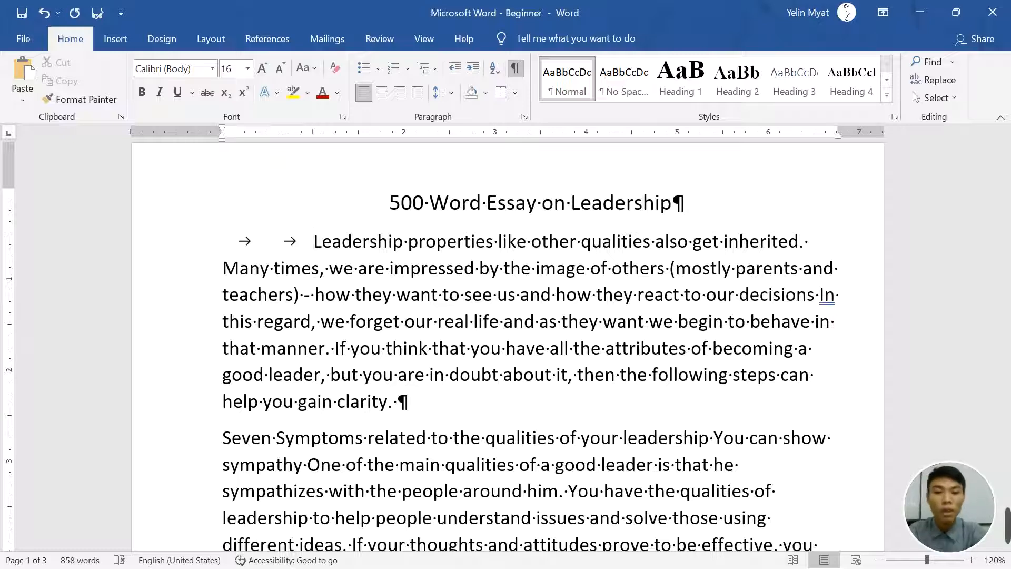
key(BackSpace)
Indent the first lines of the "Seven Symptoms" and "Effective communication" paragraphs on page 1 with one tab each.
scroll(211, 213, down, 1)
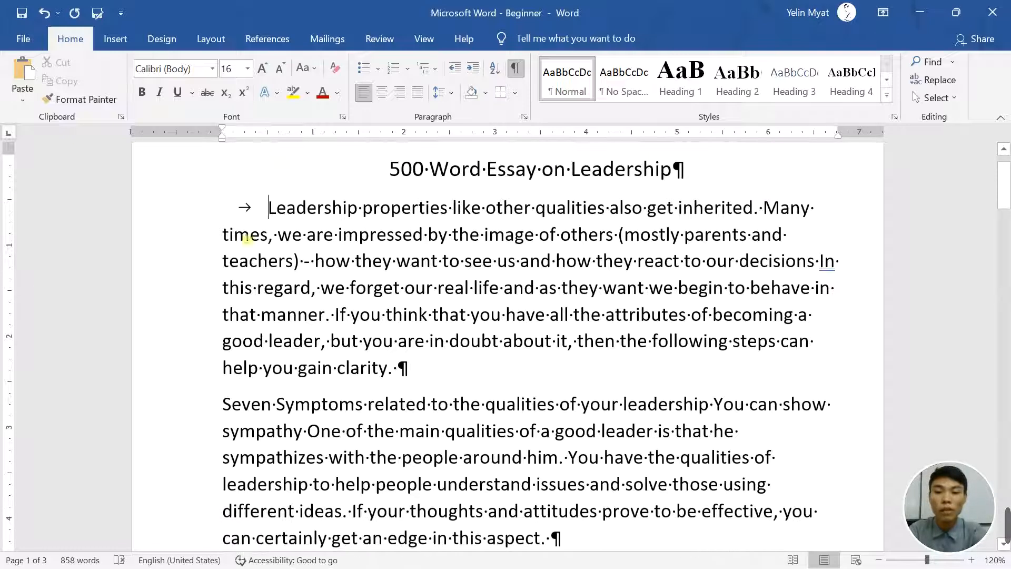
scroll(237, 230, down, 2)
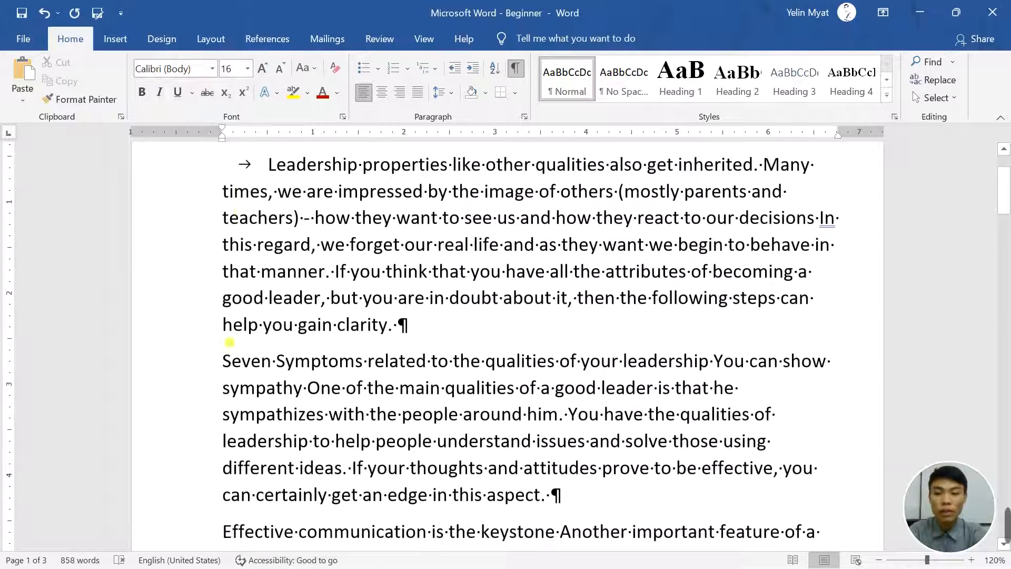
click(223, 332)
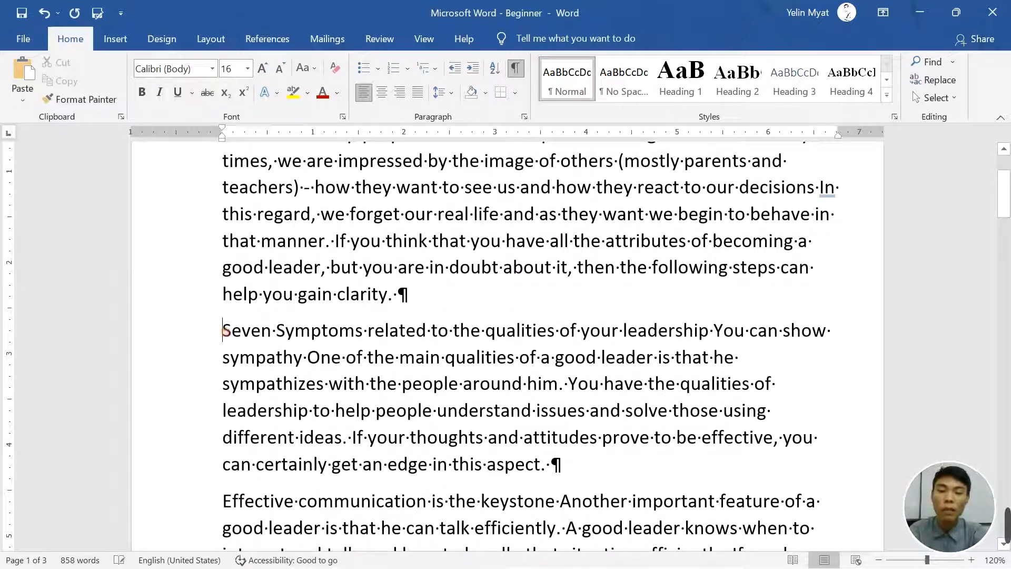
scroll(225, 330, up, 2)
key(Tab)
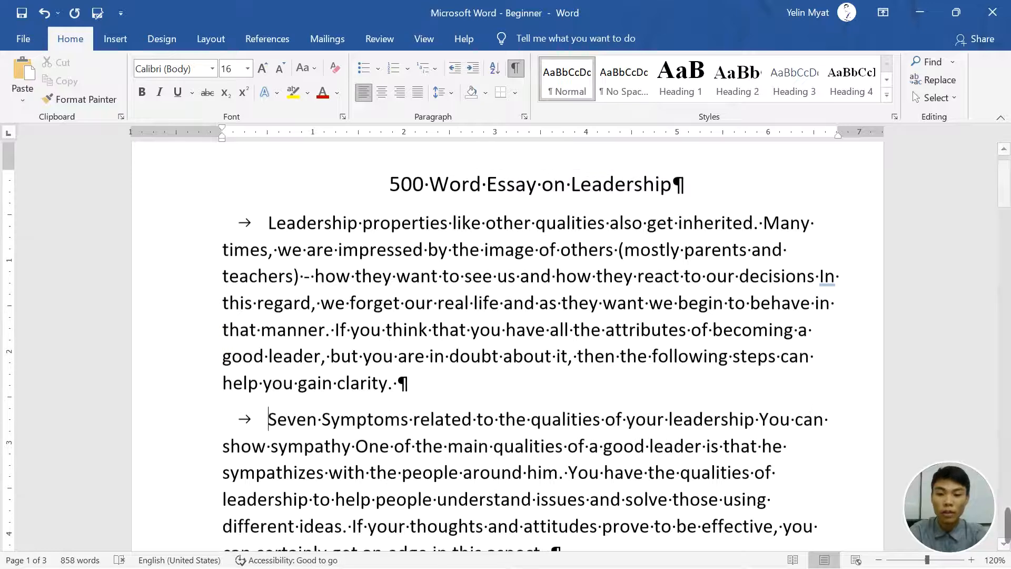
scroll(232, 410, down, 6)
scroll(239, 491, down, 3)
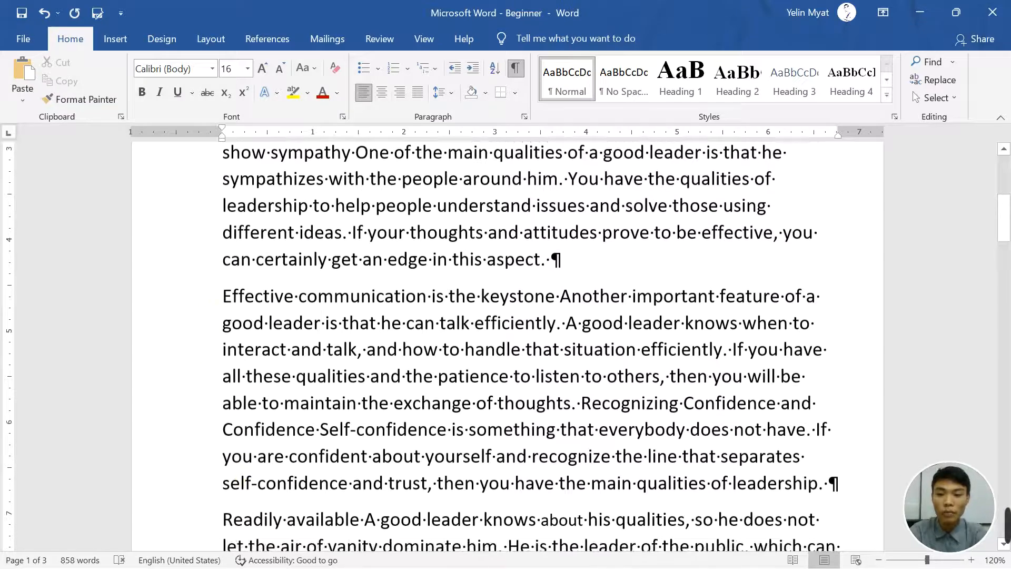
click(223, 296)
key(Tab)
Indent the first lines of the "Readily available" and "Positive outlook" paragraphs with one tab each.
scroll(223, 311, down, 10)
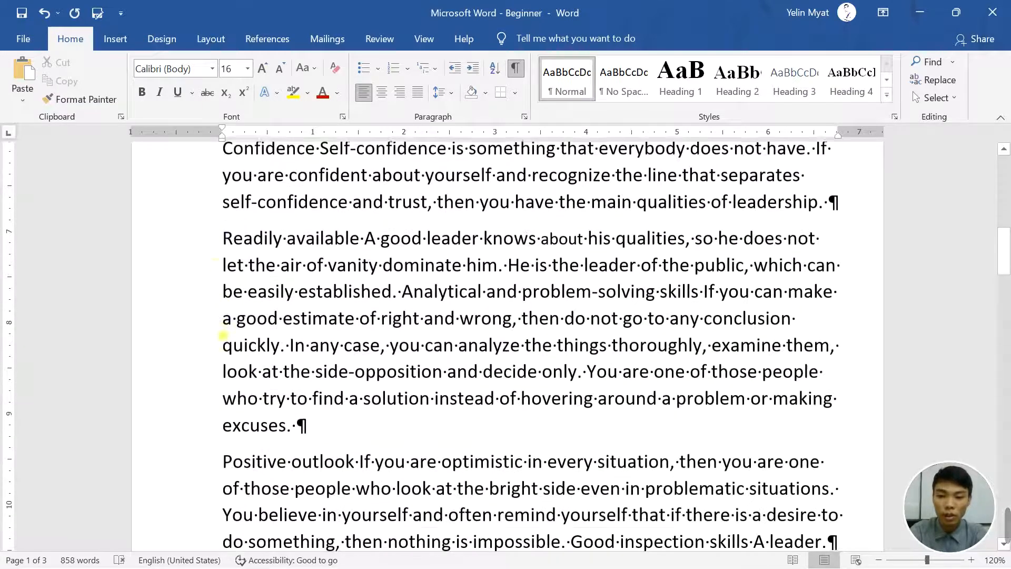
click(223, 237)
key(Tab)
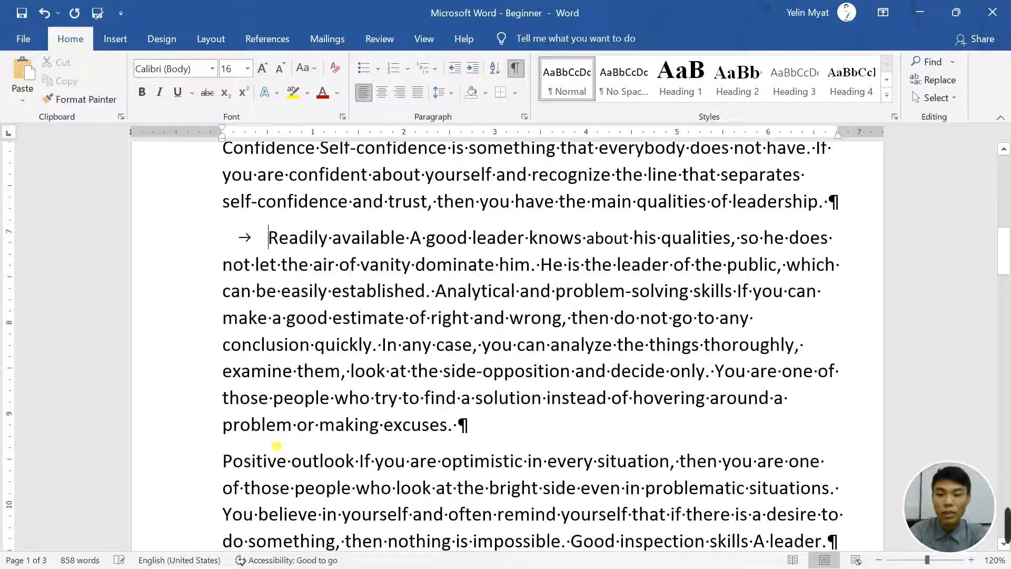
scroll(221, 235, down, 9)
click(227, 197)
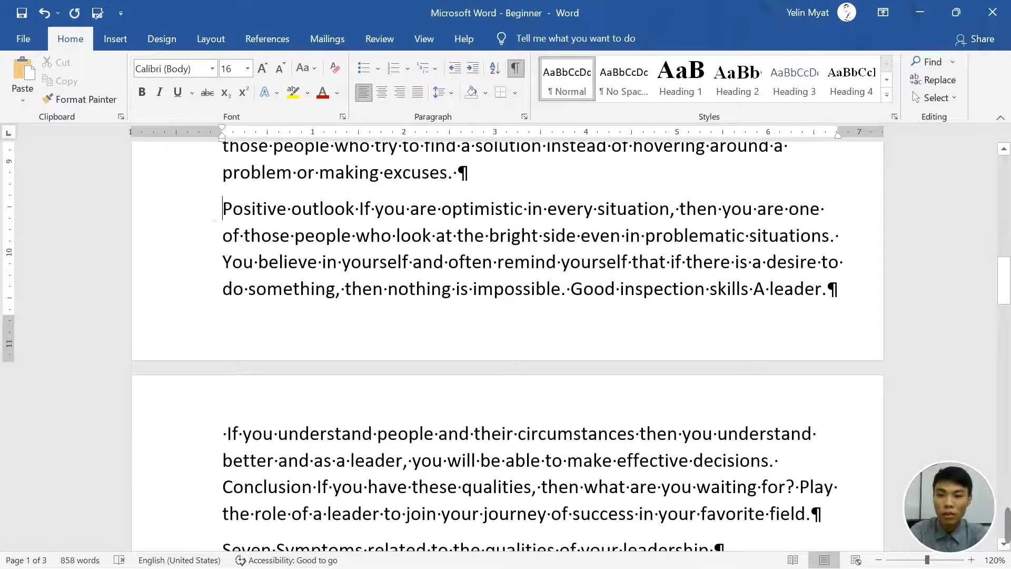
key(Tab)
click(212, 40)
scroll(213, 40, down, 1)
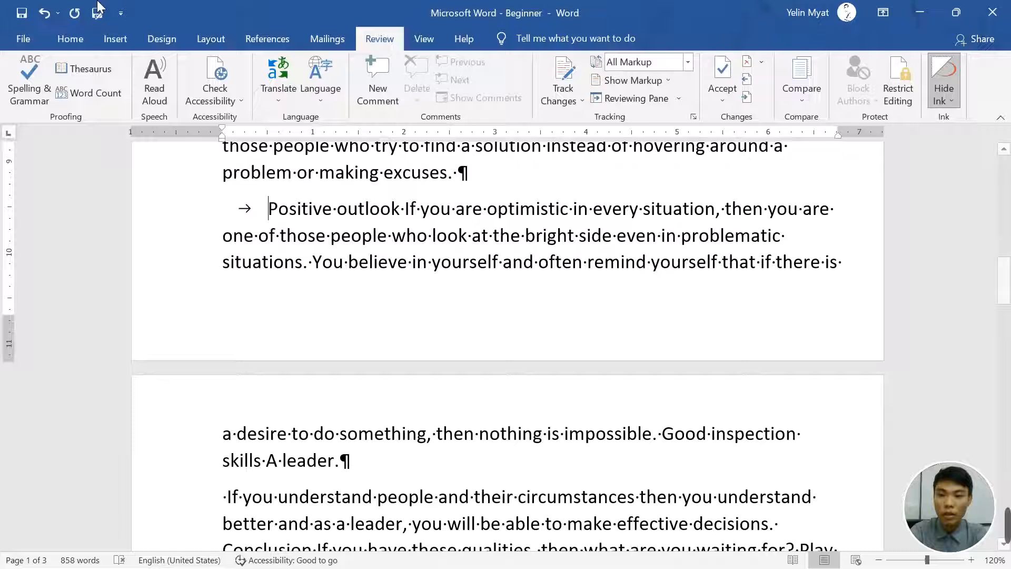
click(70, 43)
Remove the leading space and paragraph break before "If you understand people" to join it to the preceding paragraph.
scroll(340, 392, down, 7)
scroll(340, 392, down, 2)
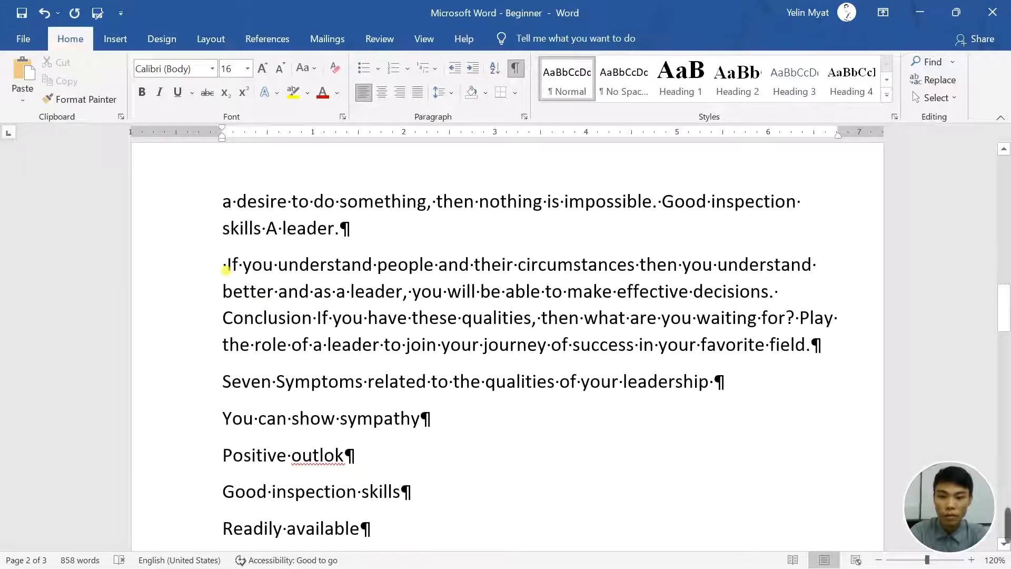
click(225, 270)
key(BackSpace)
key(BackSpace)
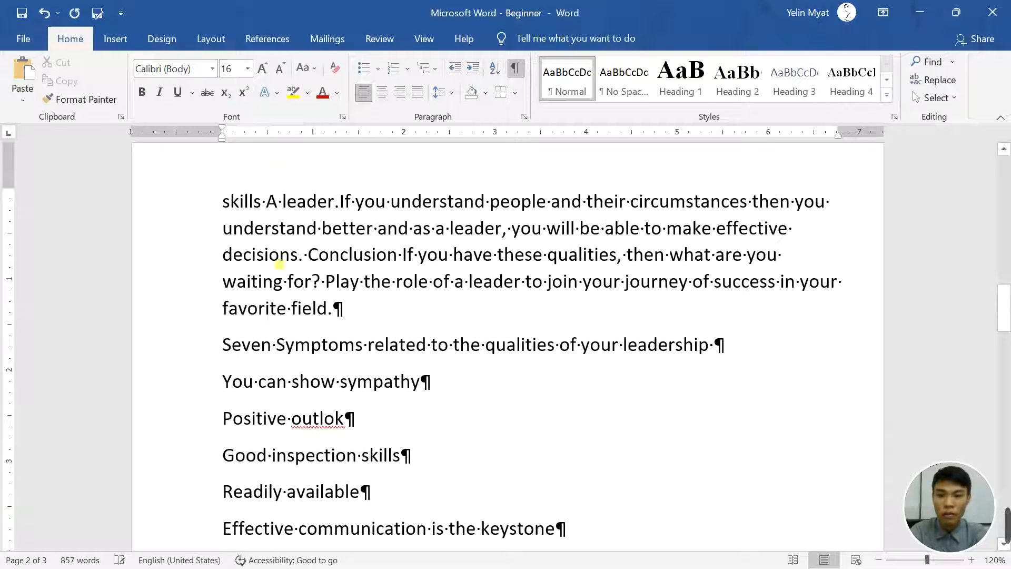
Format the seven lines from "You can show sympathy" to "Analytical and problem solving skills" as a list with solid round bullets.
scroll(266, 289, down, 10)
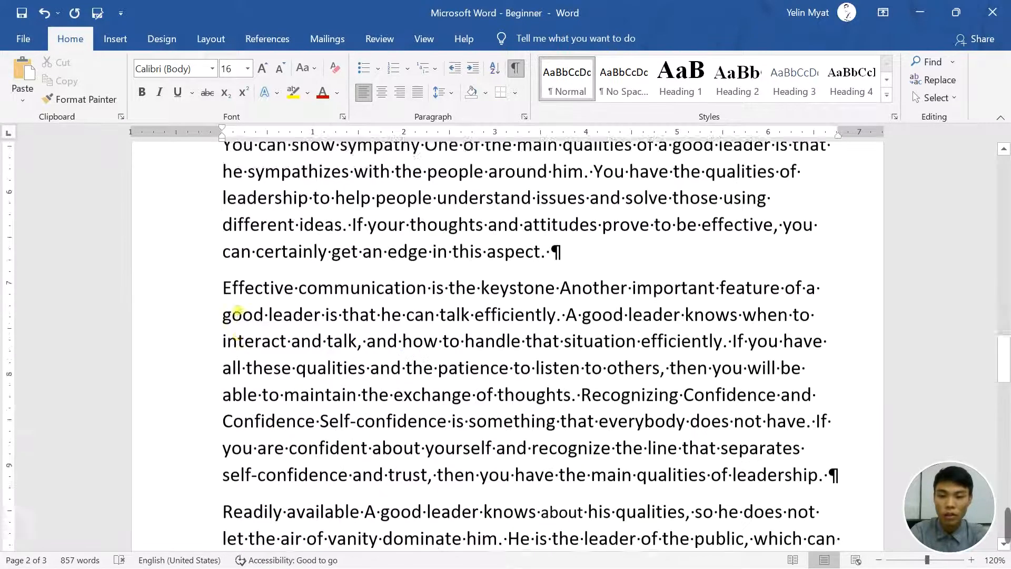
scroll(237, 310, up, 9)
scroll(237, 311, down, 5)
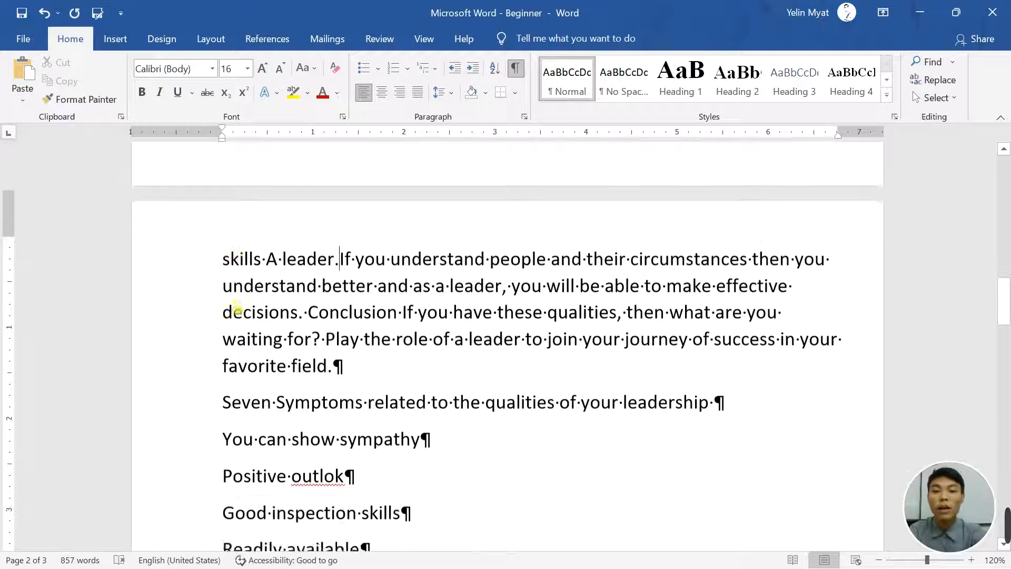
ctrl+scroll(241, 318, down, 1)
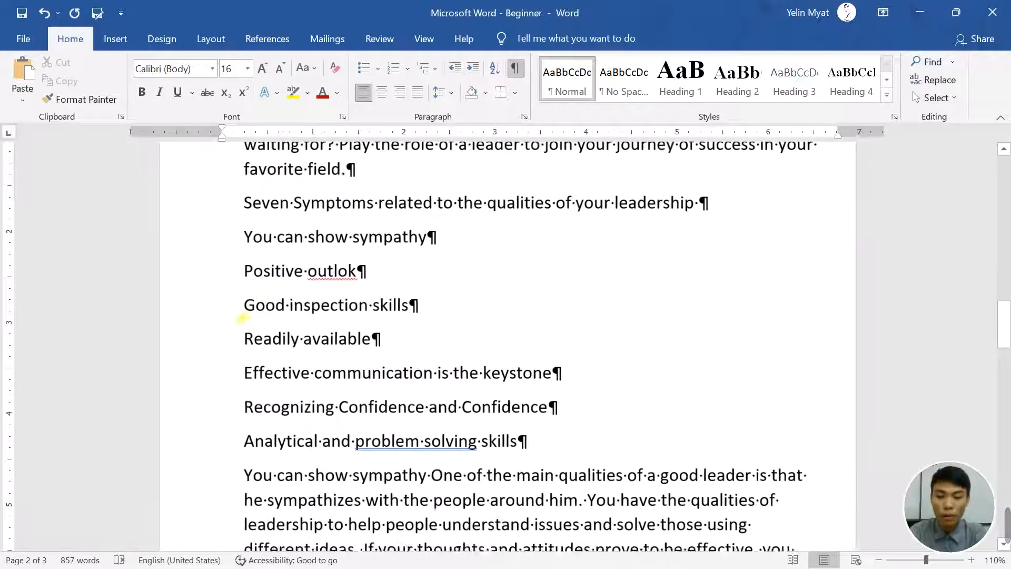
scroll(320, 303, up, 1)
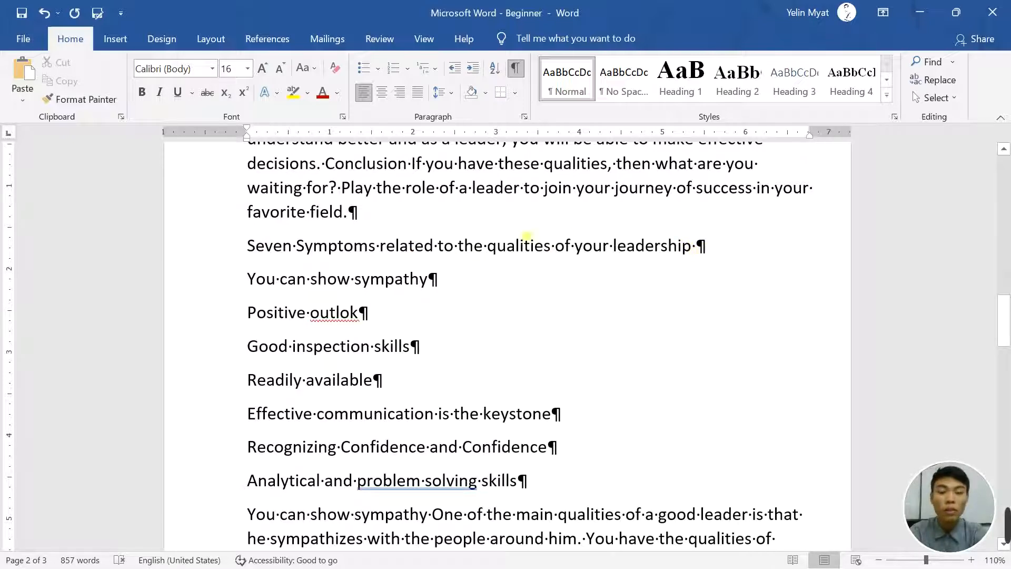
scroll(282, 235, down, 1)
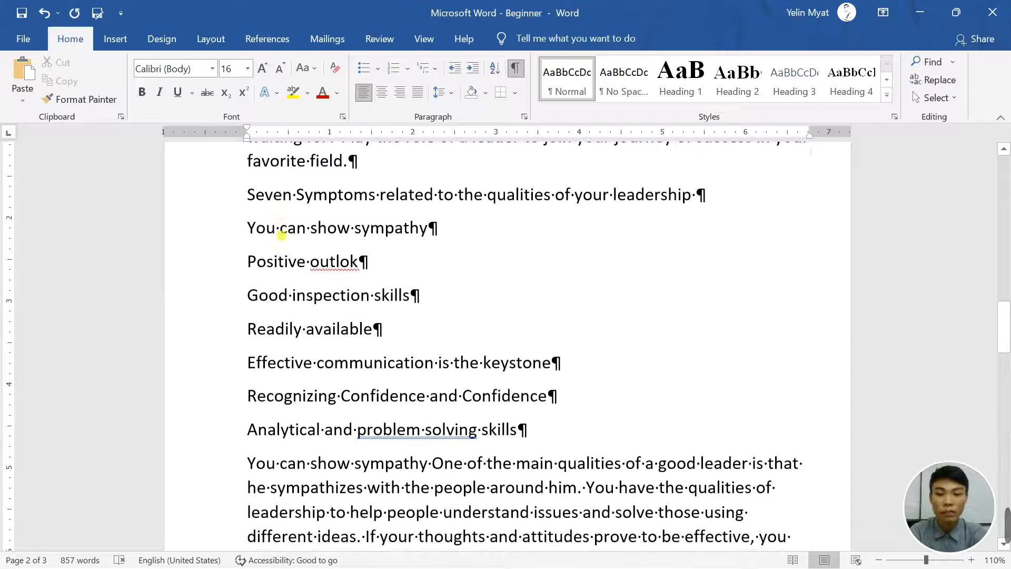
scroll(277, 232, down, 1)
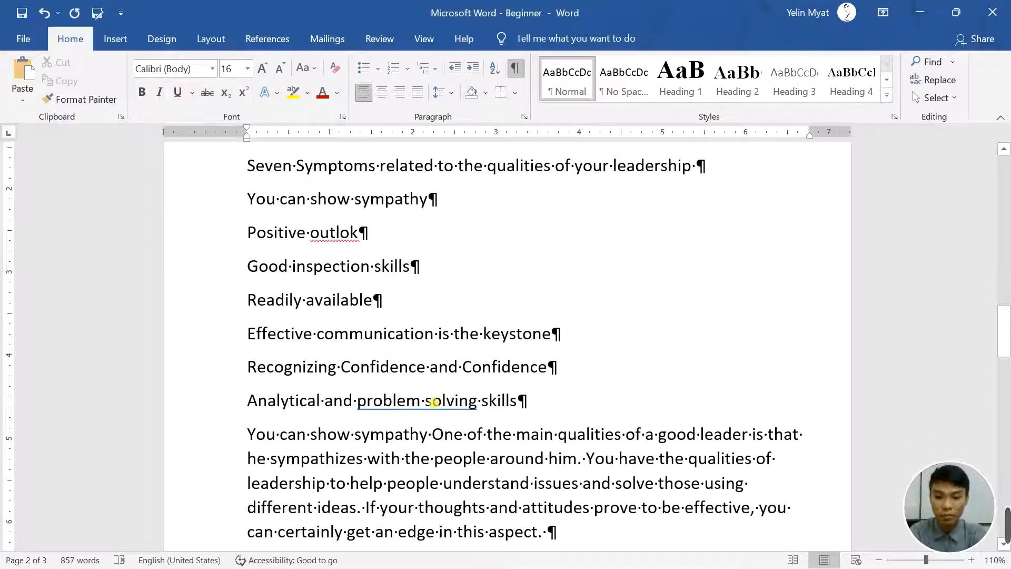
scroll(433, 402, up, 1)
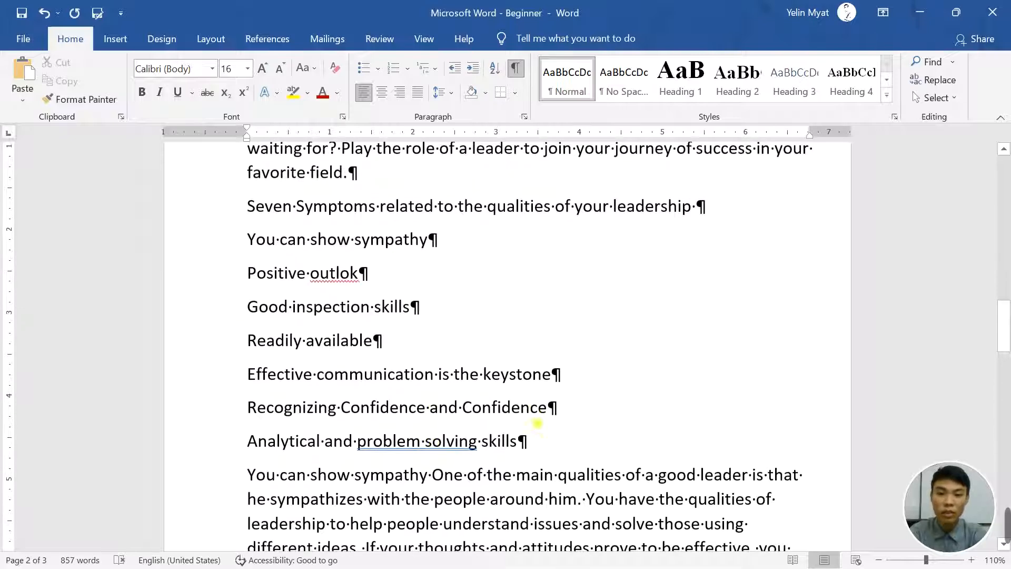
drag(537, 442, 247, 239)
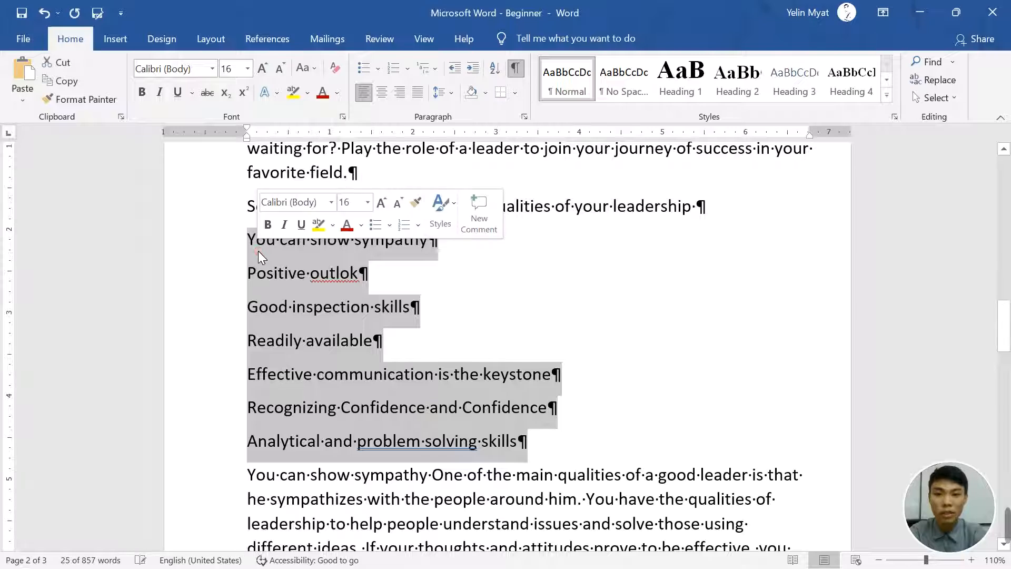
click(377, 69)
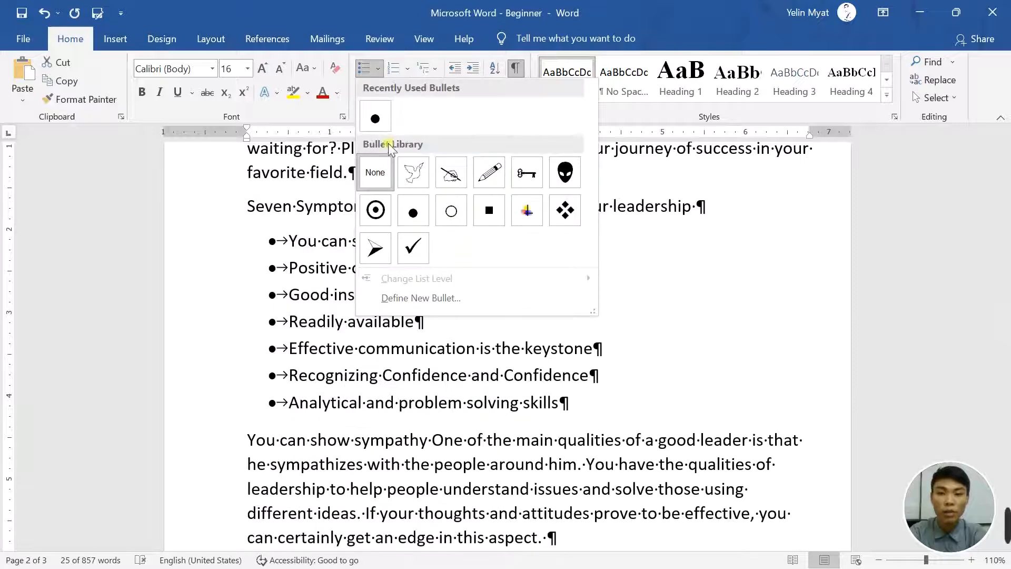
click(416, 214)
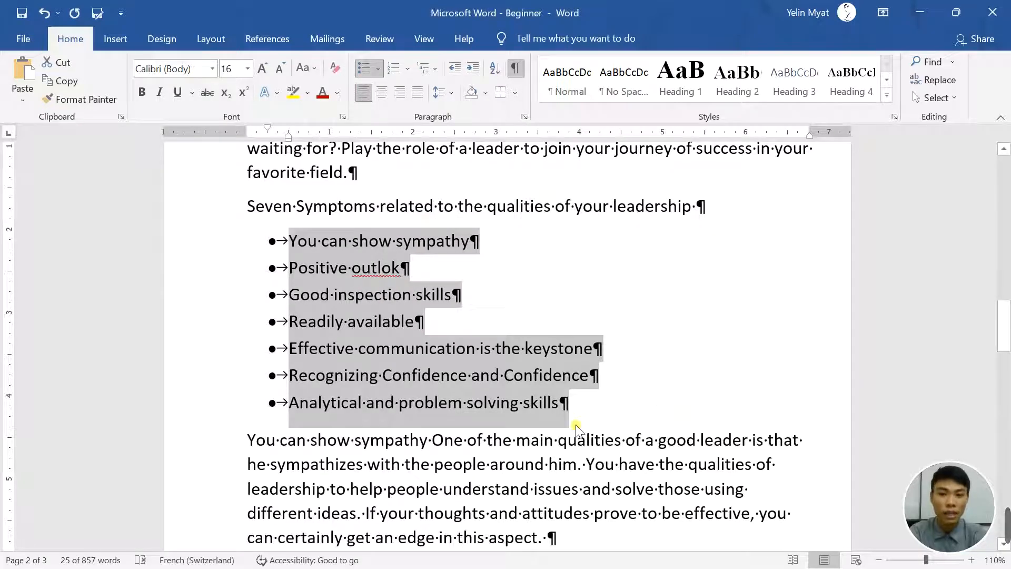
Indent the first line of the "You can show sympathy One of the main qualities" paragraph below the bulleted list with a tab.
scroll(481, 334, up, 3)
scroll(400, 314, down, 4)
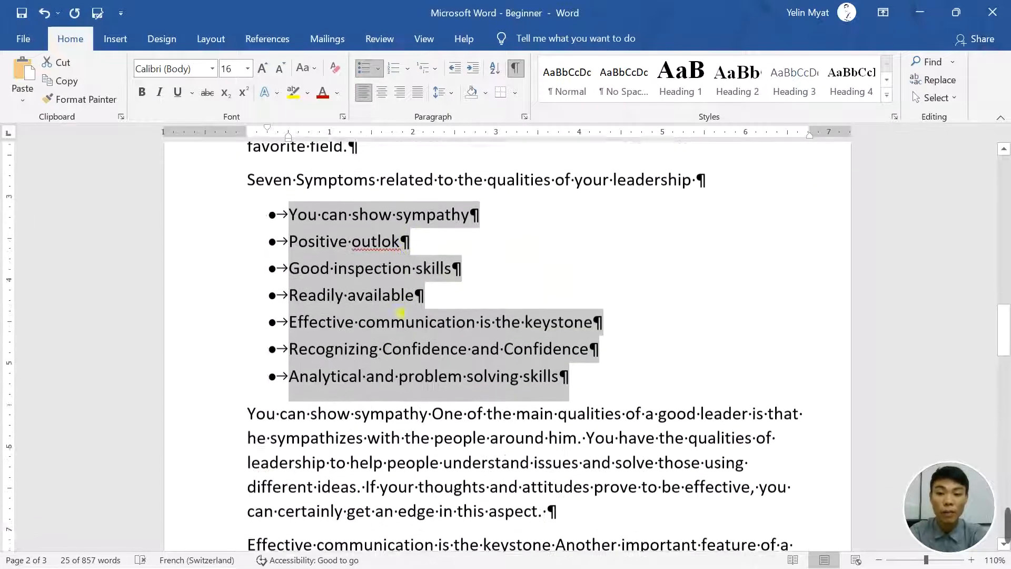
scroll(400, 313, down, 4)
click(248, 283)
key(Tab)
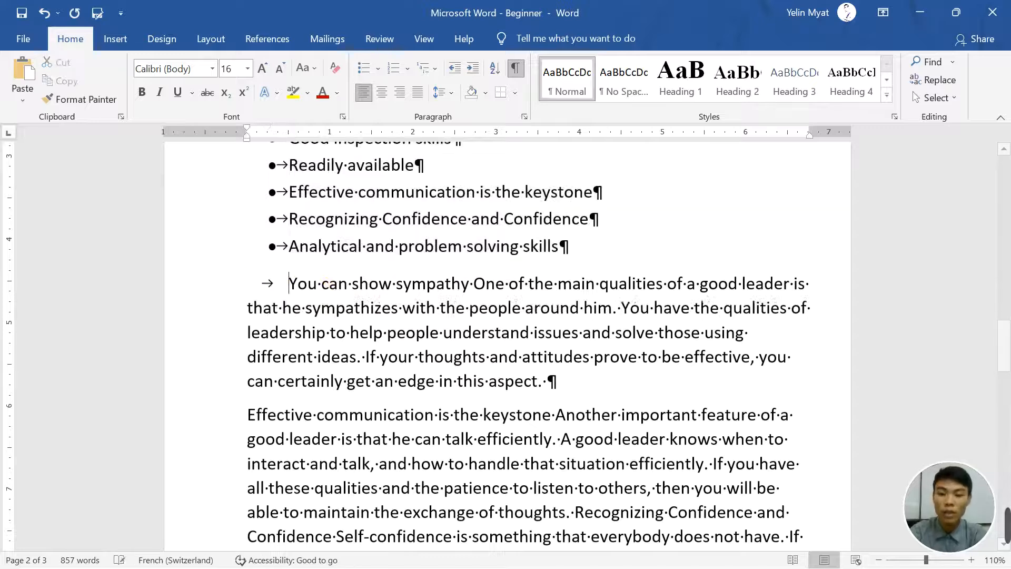
Indent the first lines of the "Readily available" and "Positive outlook" paragraphs below the bulleted list with one tab each.
scroll(387, 395, down, 8)
click(248, 164)
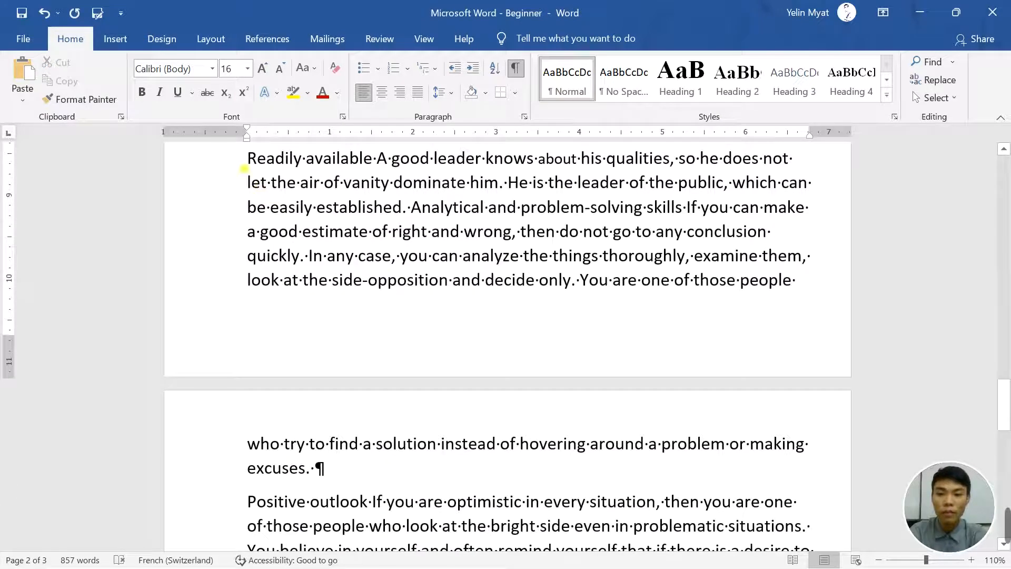
key(Tab)
scroll(367, 415, down, 1)
scroll(367, 416, down, 2)
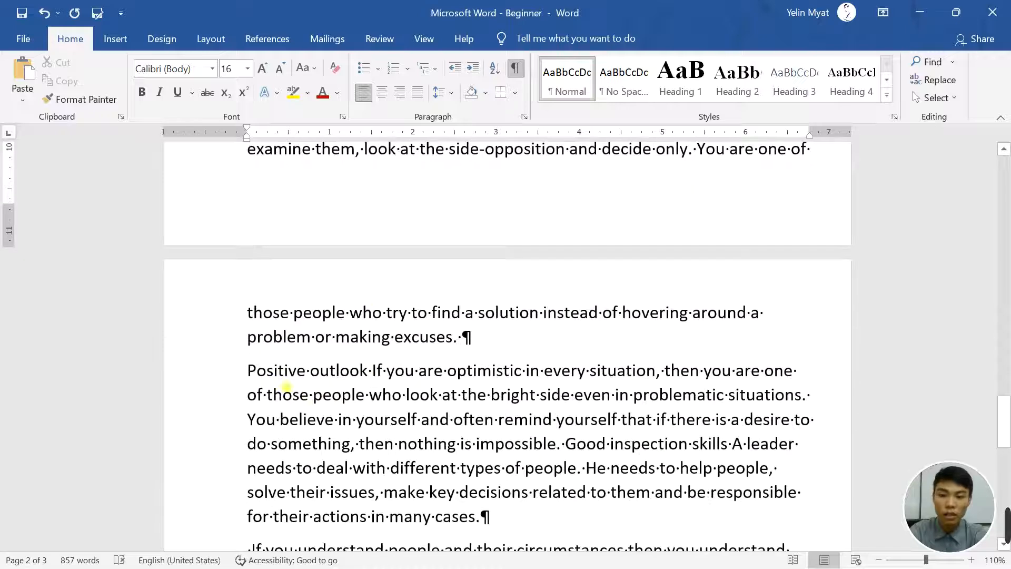
click(246, 370)
key(Tab)
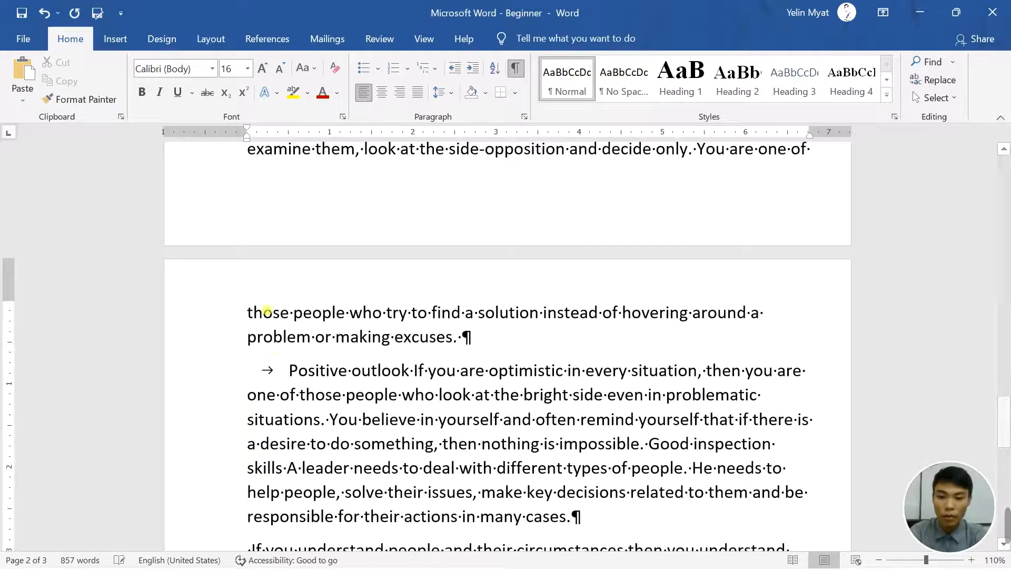
Join the last "If you understand people" paragraph to the end of the "Positive outlook" paragraph on page 3.
scroll(269, 316, down, 6)
scroll(272, 348, up, 2)
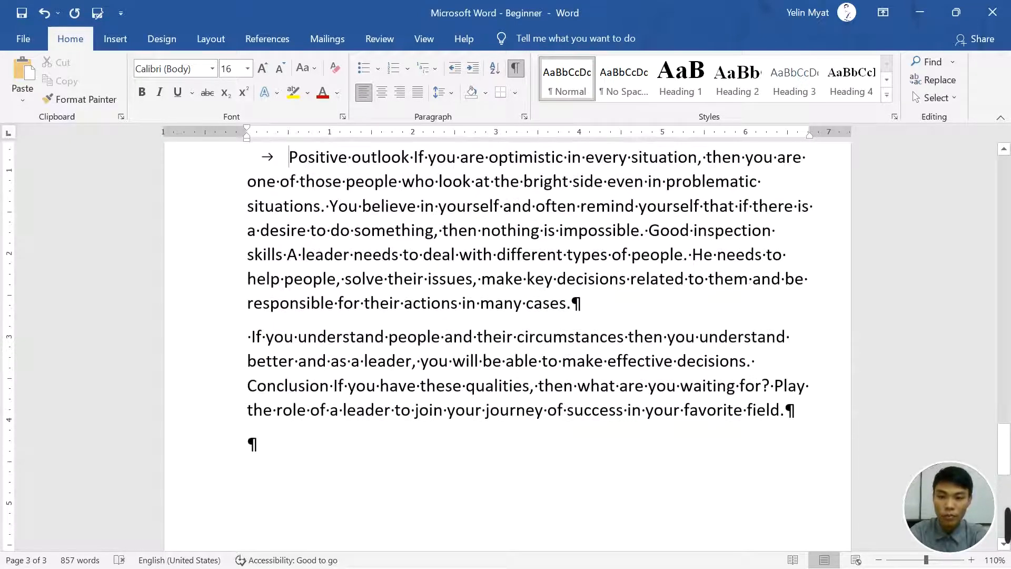
click(247, 335)
key(BackSpace)
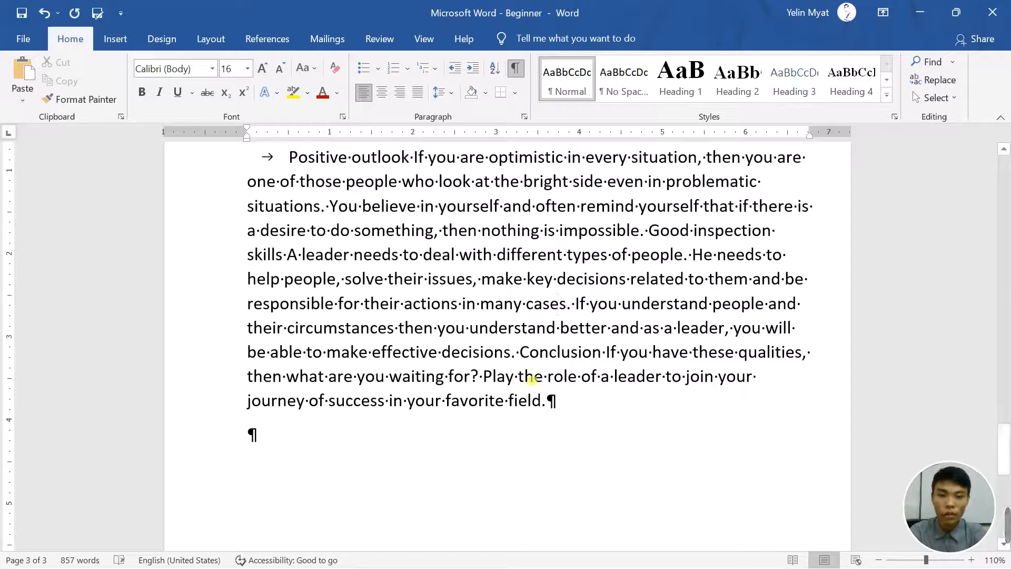
Correct the misspelled word "outlok" in the second bullet to the spelling suggestion "Outlook".
scroll(532, 378, up, 15)
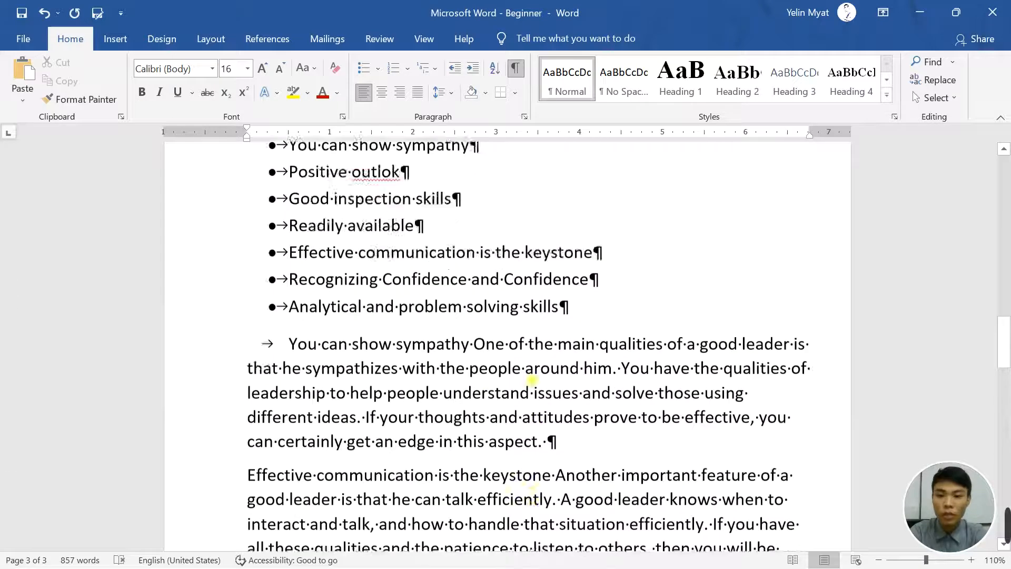
scroll(532, 380, down, 3)
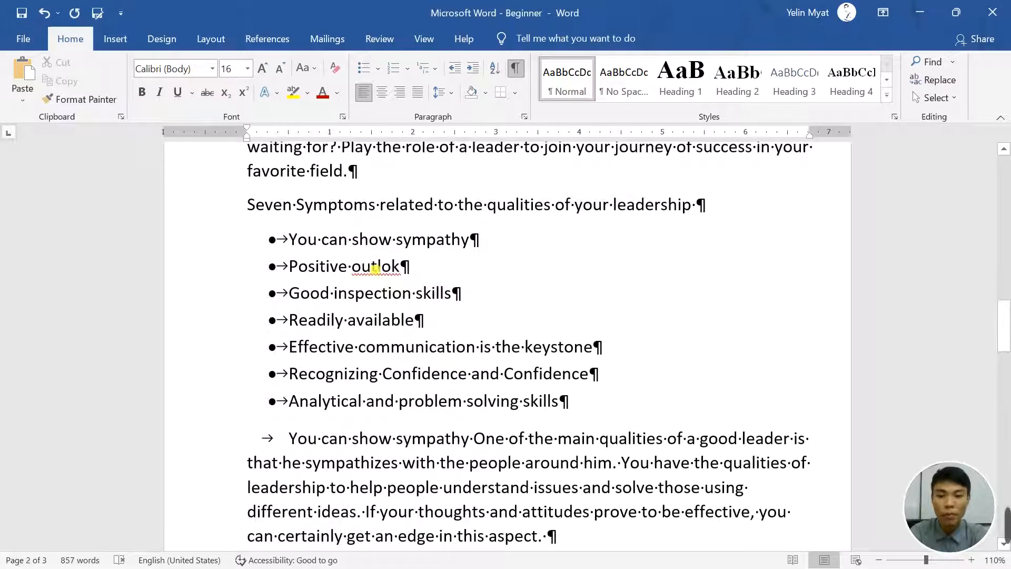
double_click(375, 269)
click(375, 270)
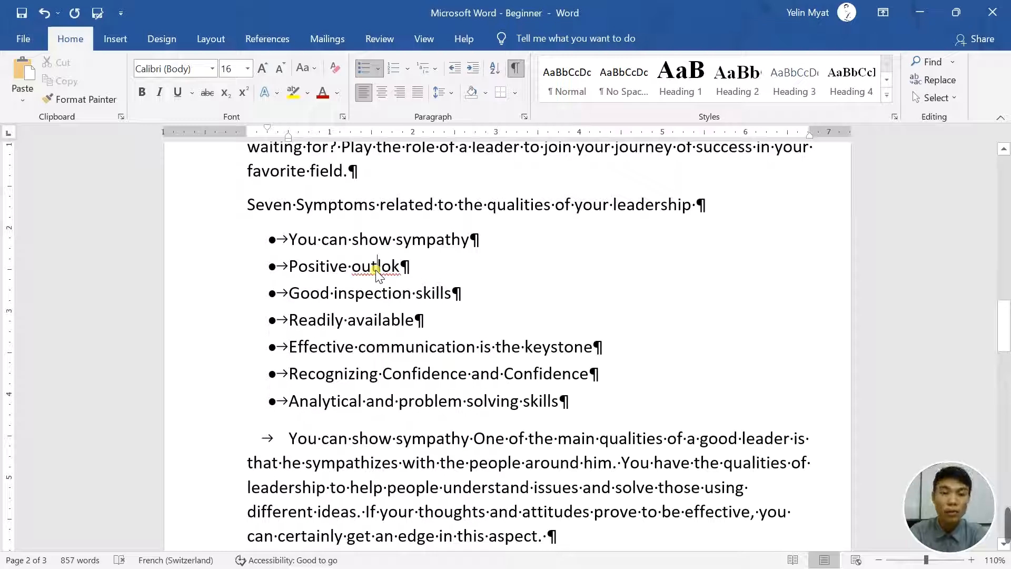
double_click(375, 268)
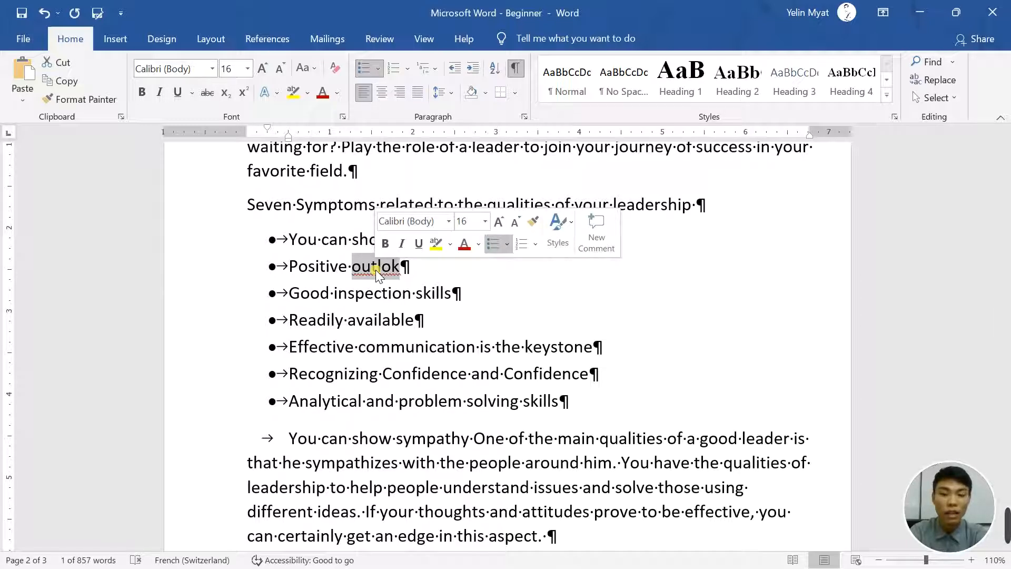
click(375, 270)
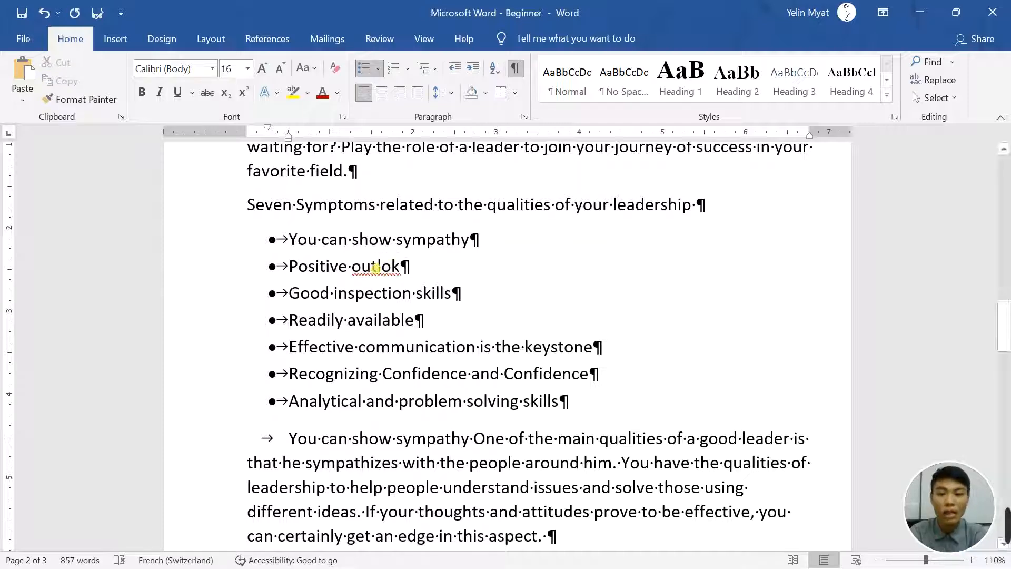
right_click(377, 266)
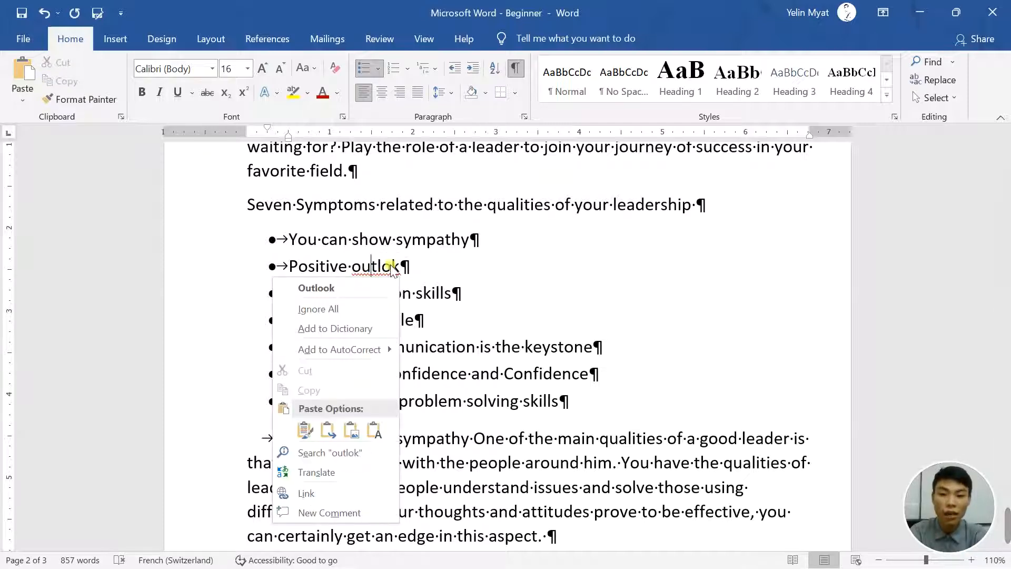
click(392, 266)
right_click(392, 265)
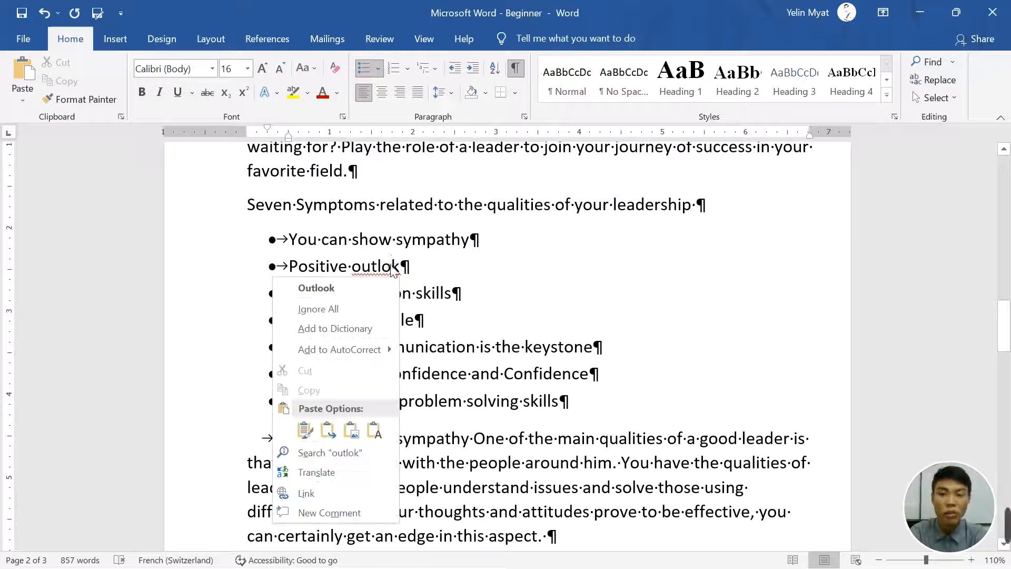
click(371, 290)
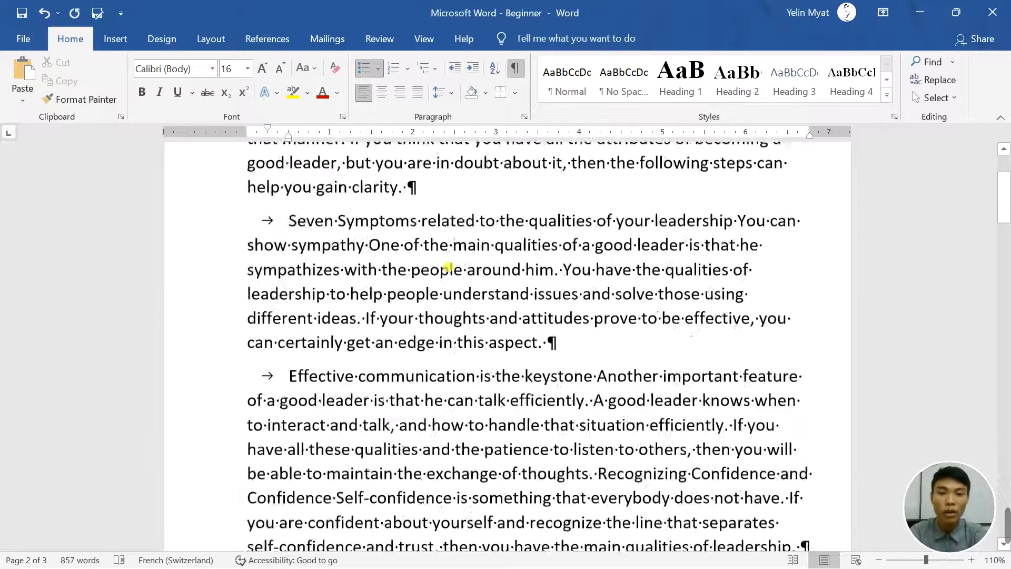
Delete the empty paragraph at the end of the document.
scroll(447, 265, up, 4)
scroll(447, 265, down, 1)
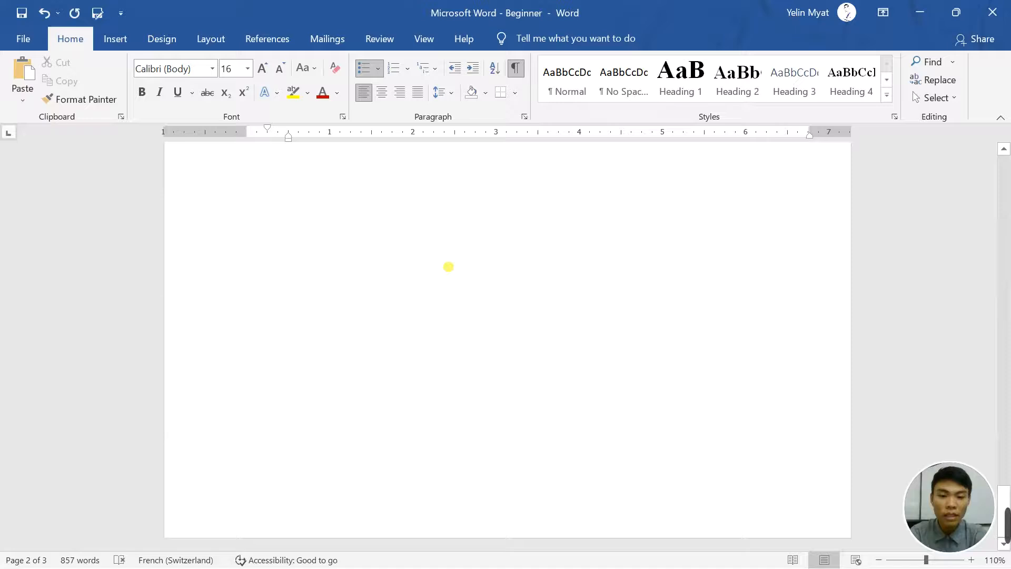
scroll(448, 265, up, 8)
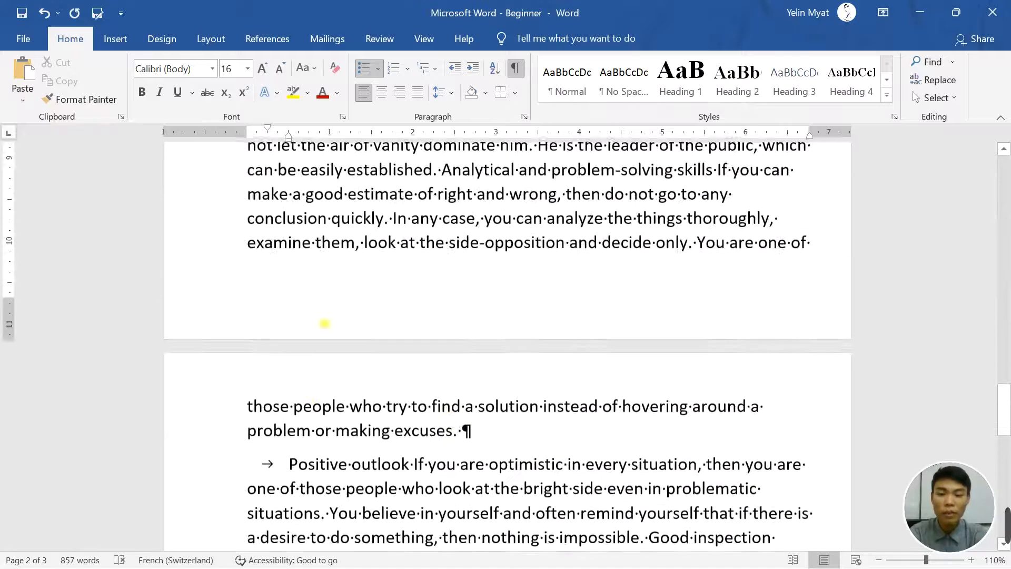
scroll(758, 325, down, 3)
scroll(778, 389, down, 4)
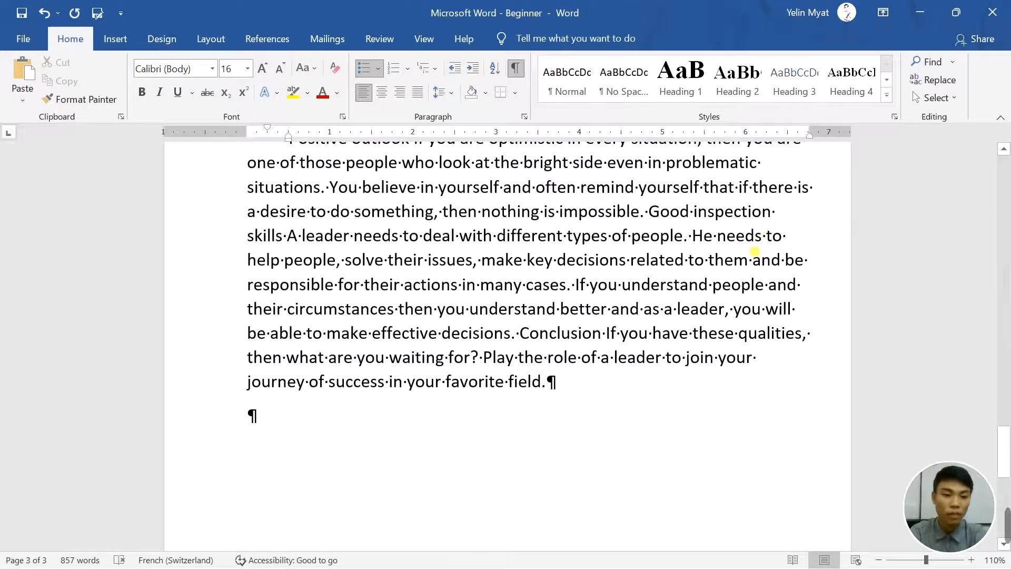
click(418, 415)
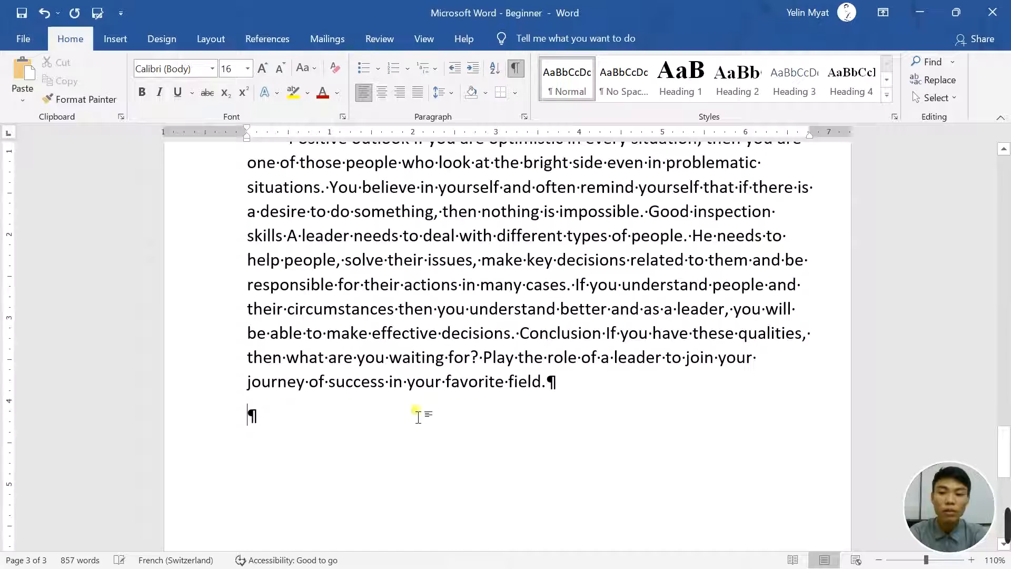
key(BackSpace)
scroll(520, 408, up, 3)
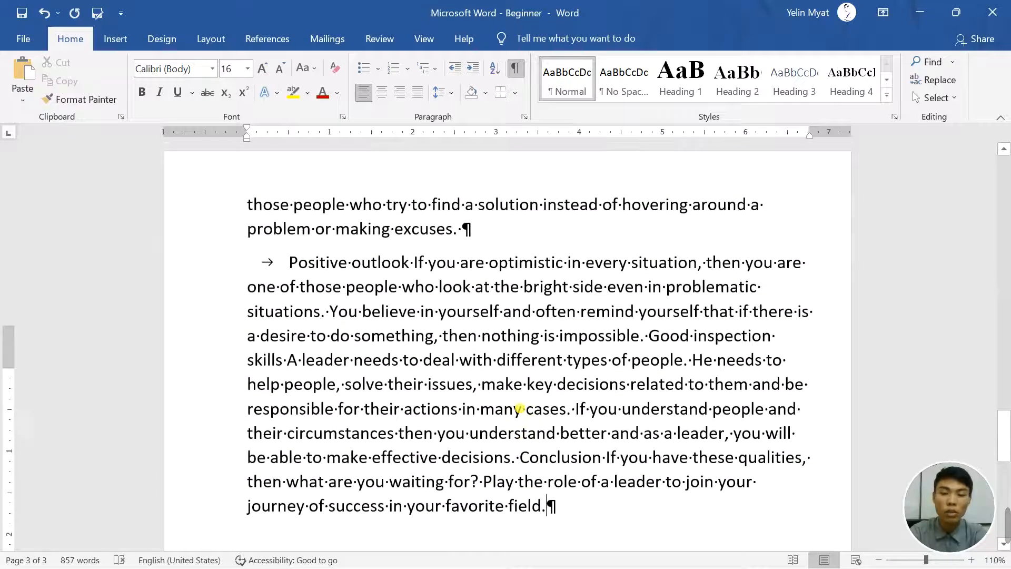
Justify the text of the entire document.
scroll(519, 408, up, 20)
click(486, 318)
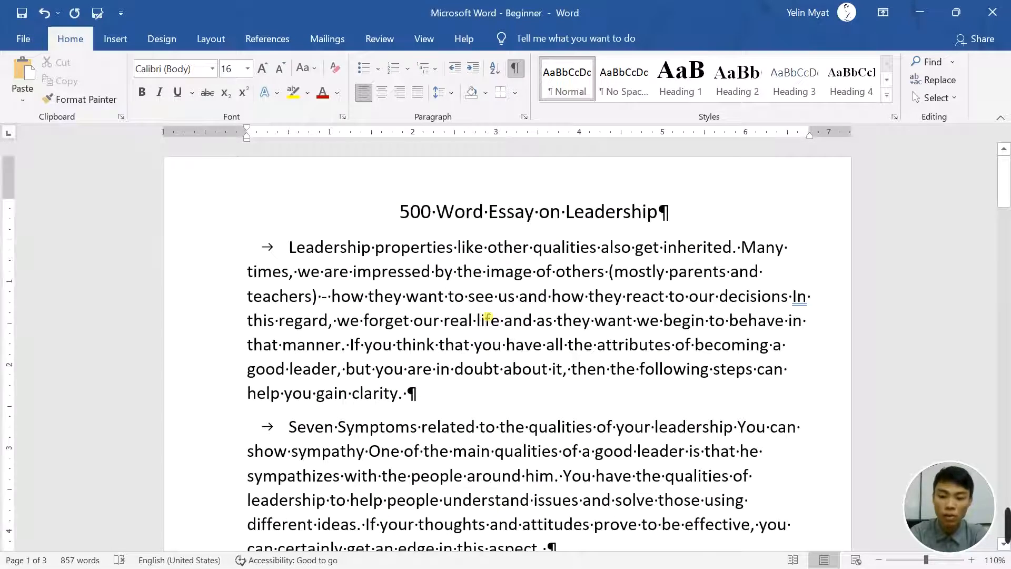
key(ctrl+a)
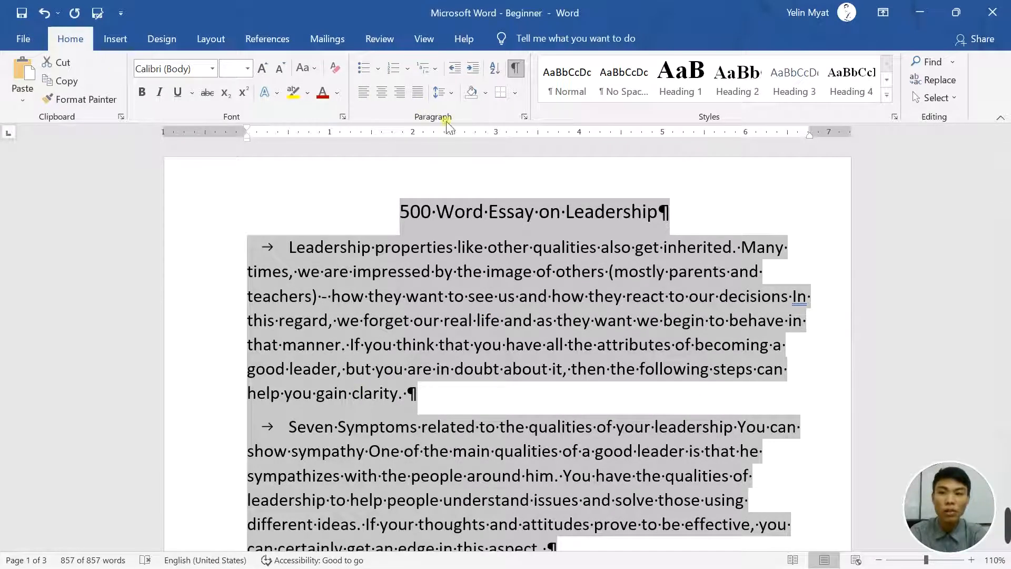
click(418, 96)
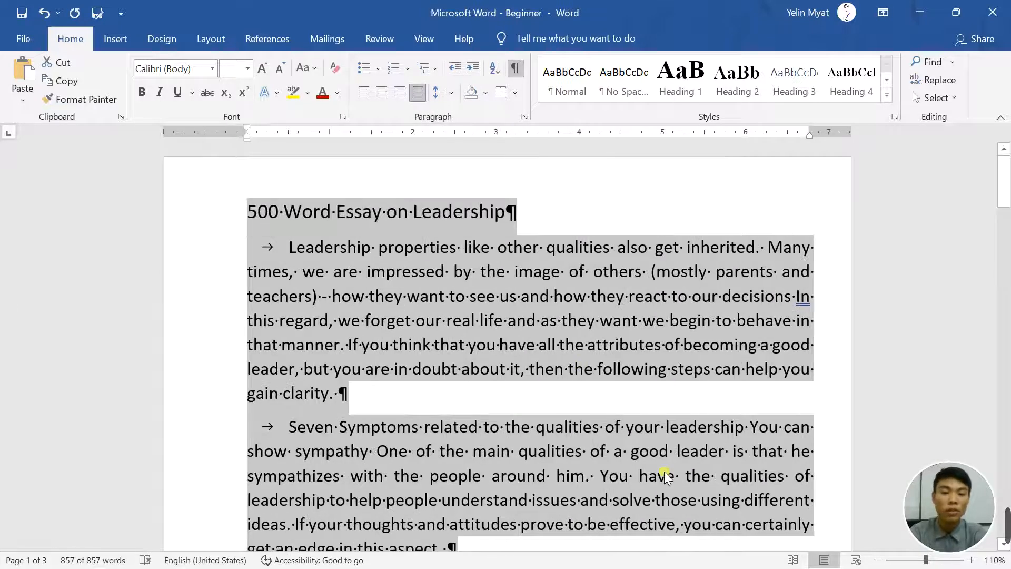
scroll(664, 472, down, 10)
scroll(664, 472, up, 10)
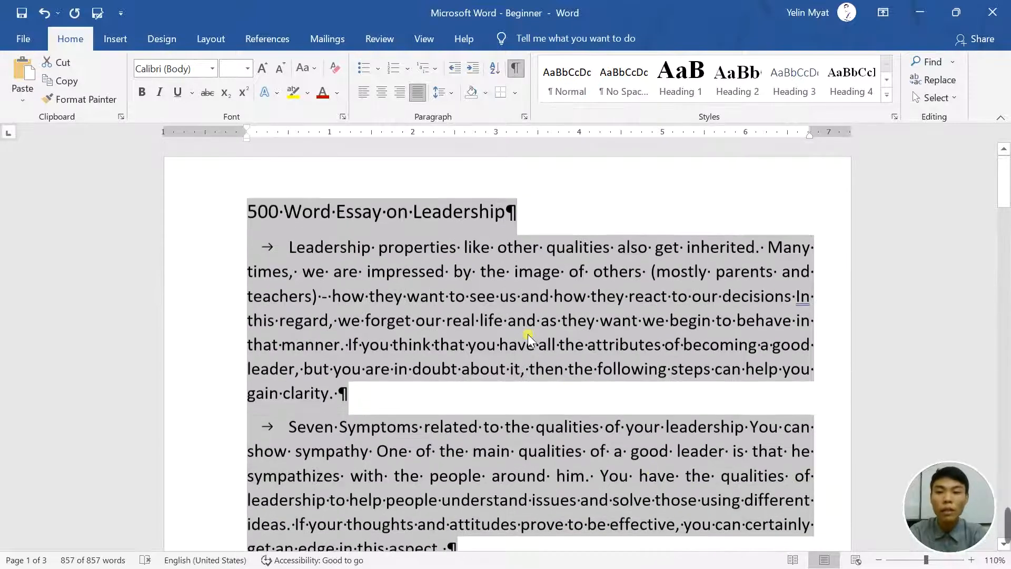
Center the title "500 Word Essay on Leadership" again.
click(412, 211)
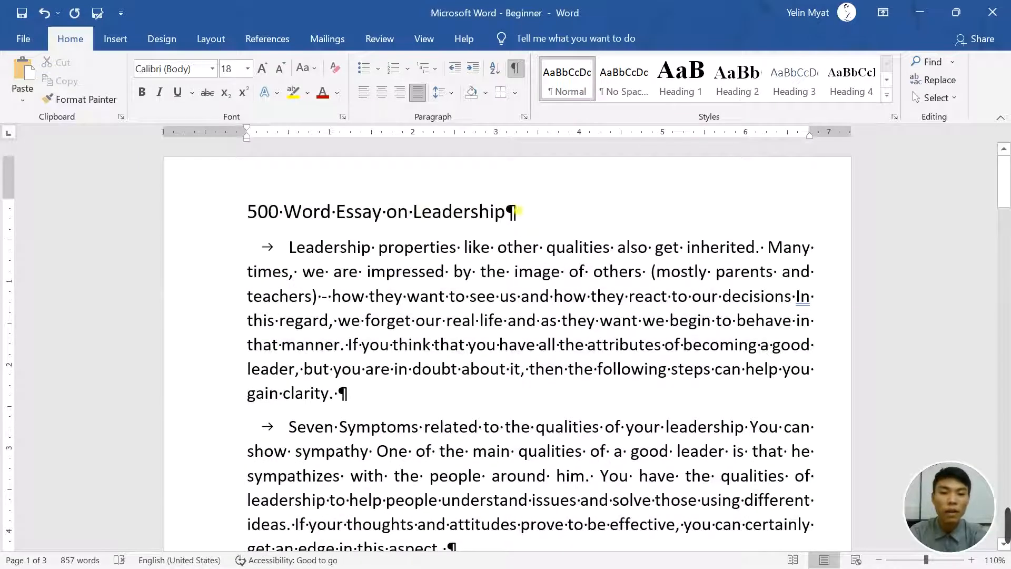
drag(517, 211, 247, 211)
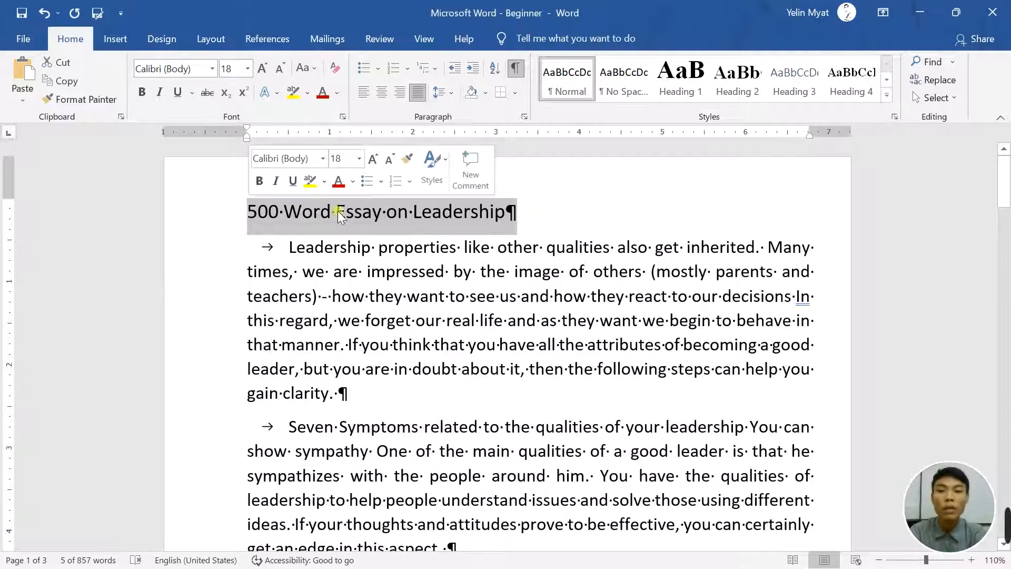
click(385, 95)
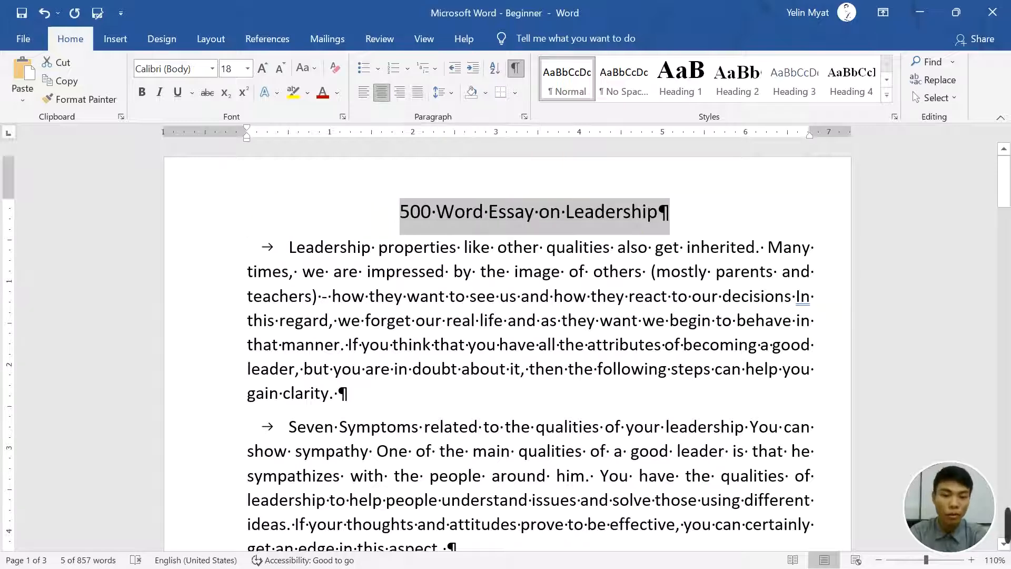
click(616, 361)
Review the justified paragraphs and the bulleted list throughout the essay, checking their alignment and first-line indents.
scroll(616, 361, down, 10)
scroll(616, 358, up, 6)
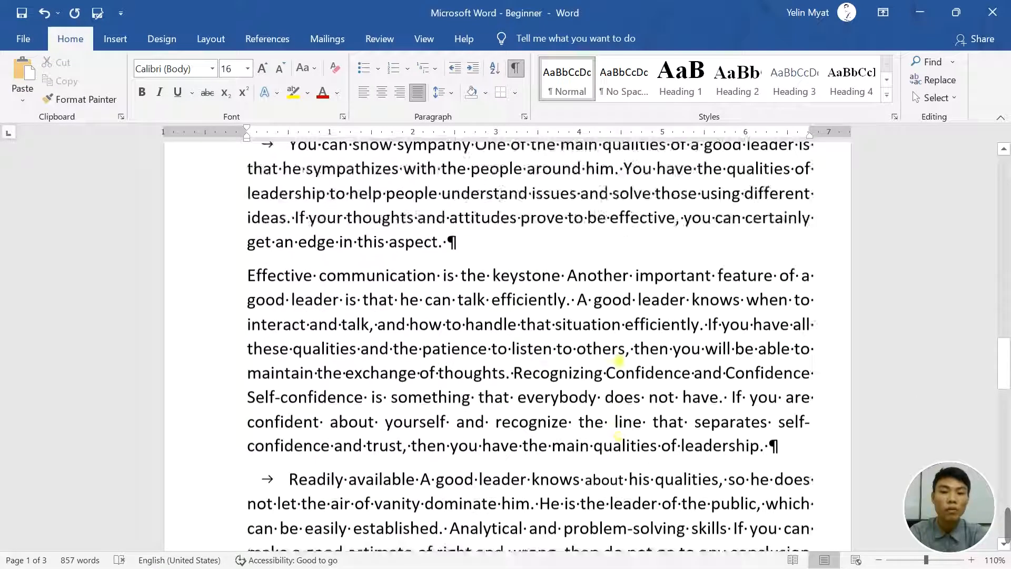
scroll(618, 361, up, 5)
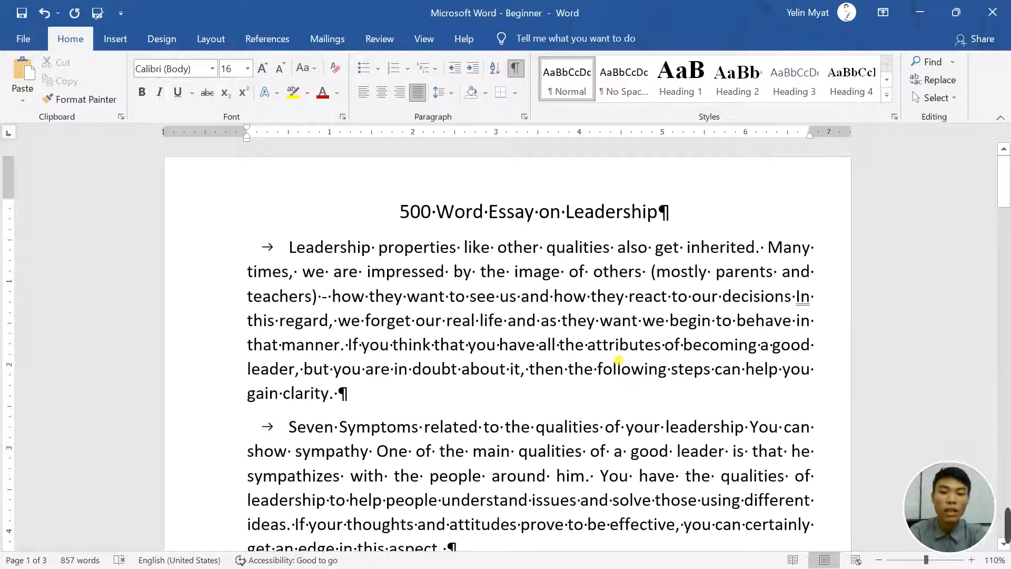
scroll(618, 359, down, 9)
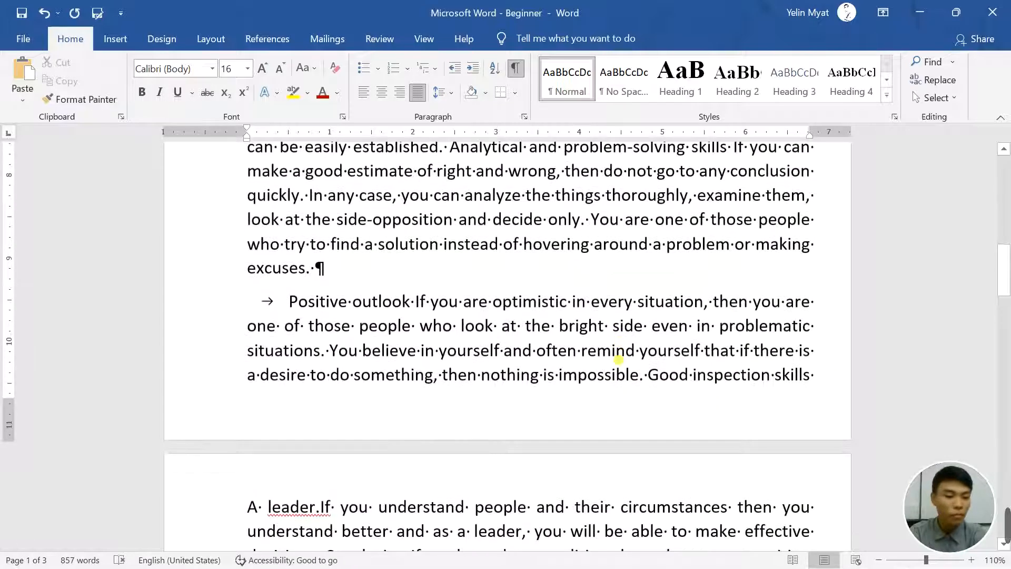
scroll(616, 359, down, 2)
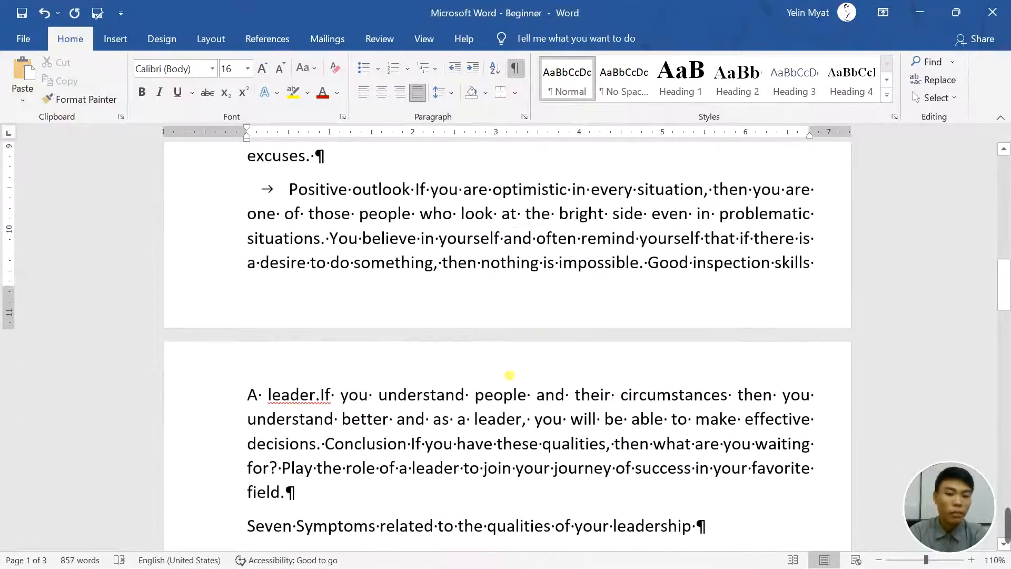
scroll(510, 374, down, 7)
scroll(509, 375, down, 3)
scroll(509, 374, up, 3)
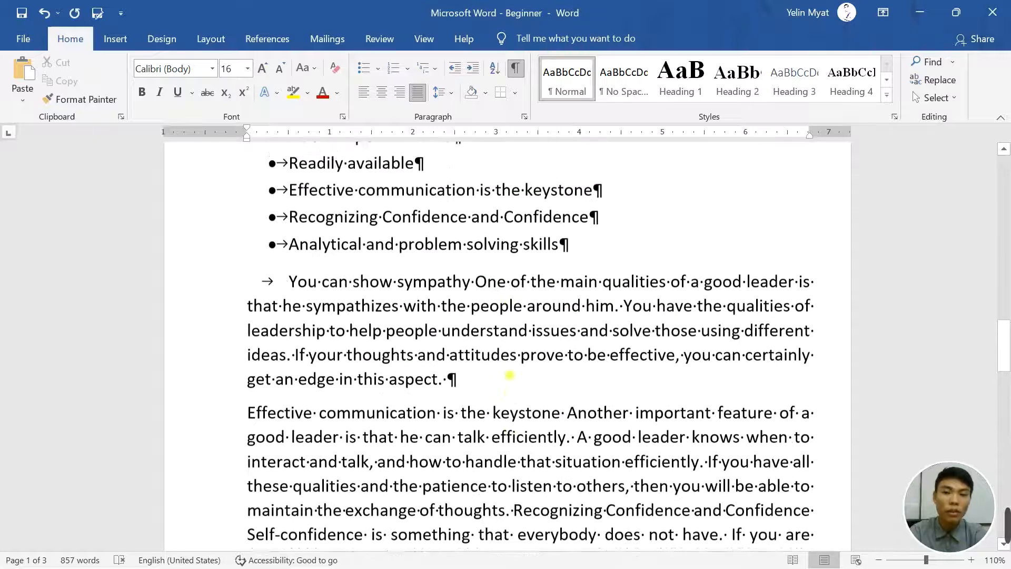
scroll(509, 375, up, 8)
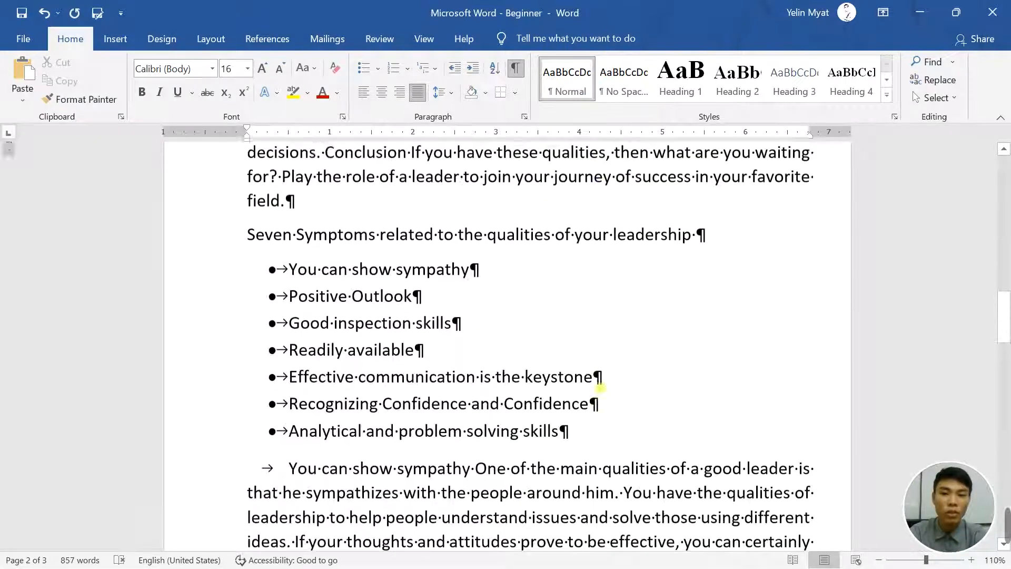
scroll(600, 388, up, 2)
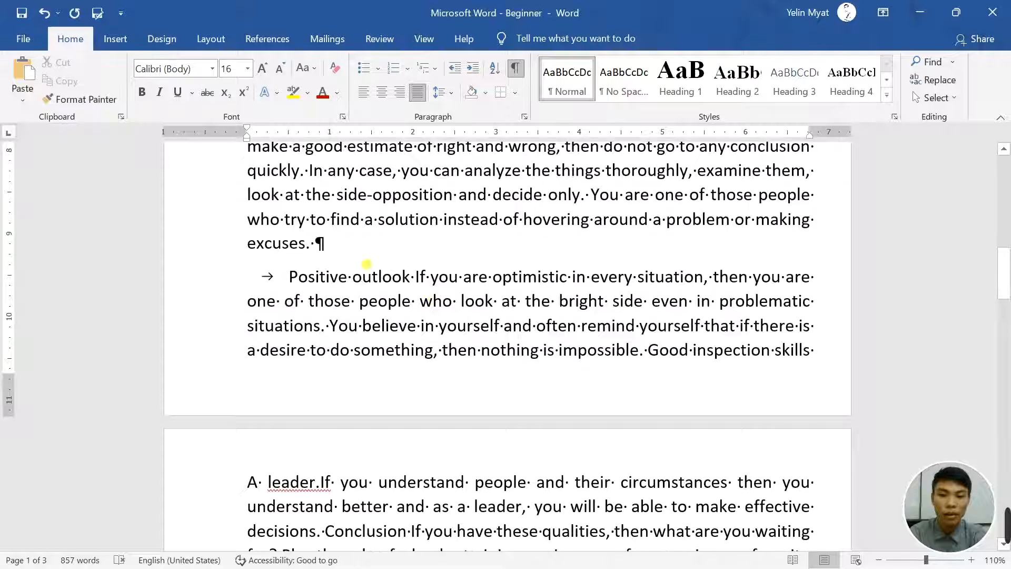
scroll(411, 296, down, 12)
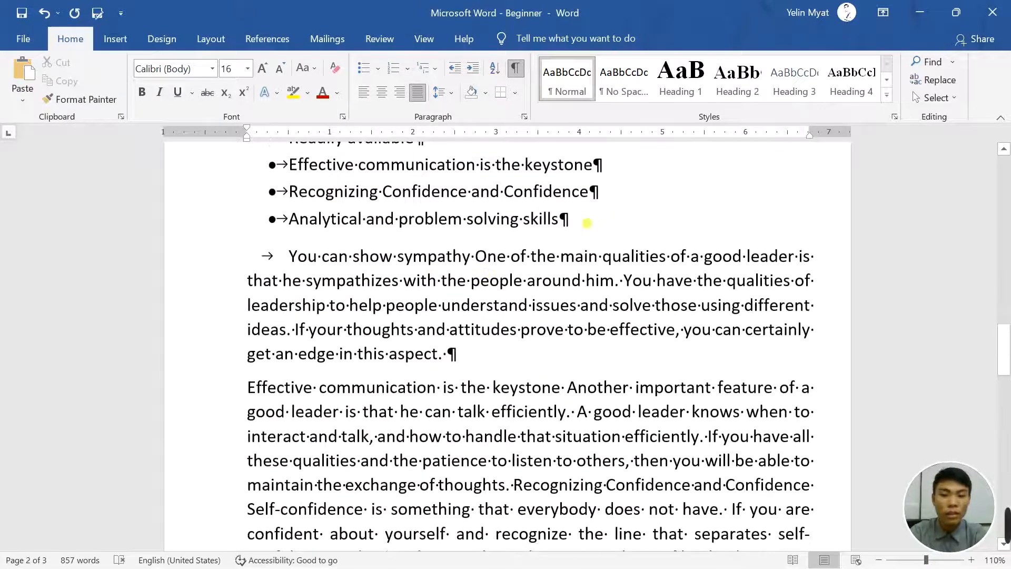
scroll(585, 222, up, 3)
click(559, 346)
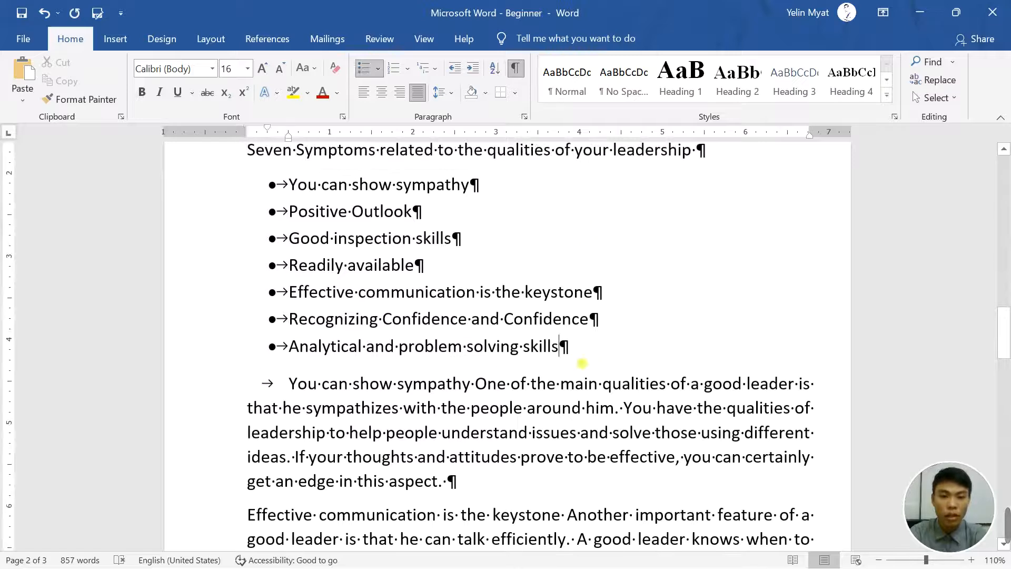
scroll(350, 293, down, 2)
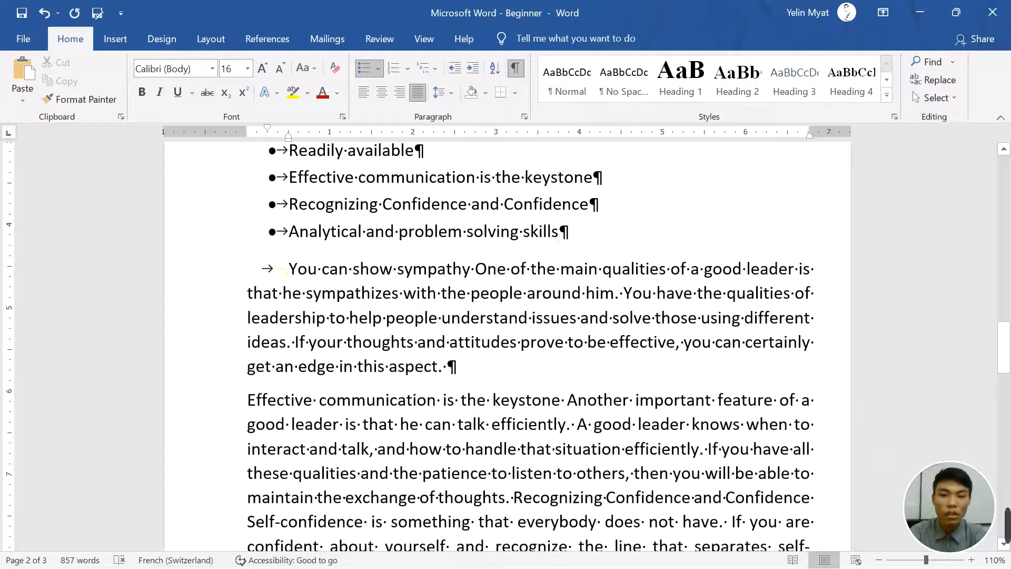
Insert a page break directly before the "You can show sympathy" paragraph that follows the bulleted list.
click(285, 272)
scroll(406, 387, down, 18)
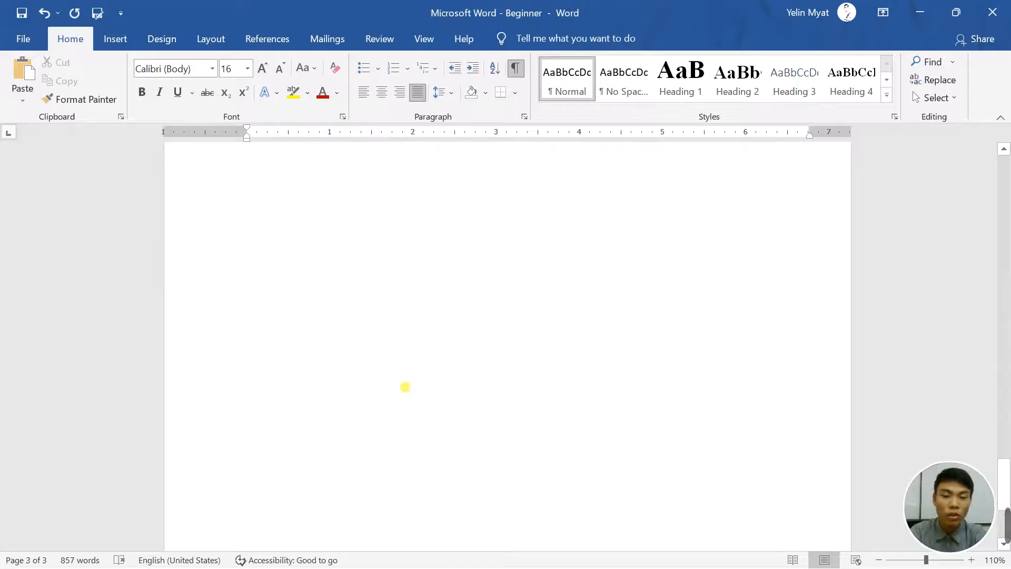
scroll(405, 386, up, 17)
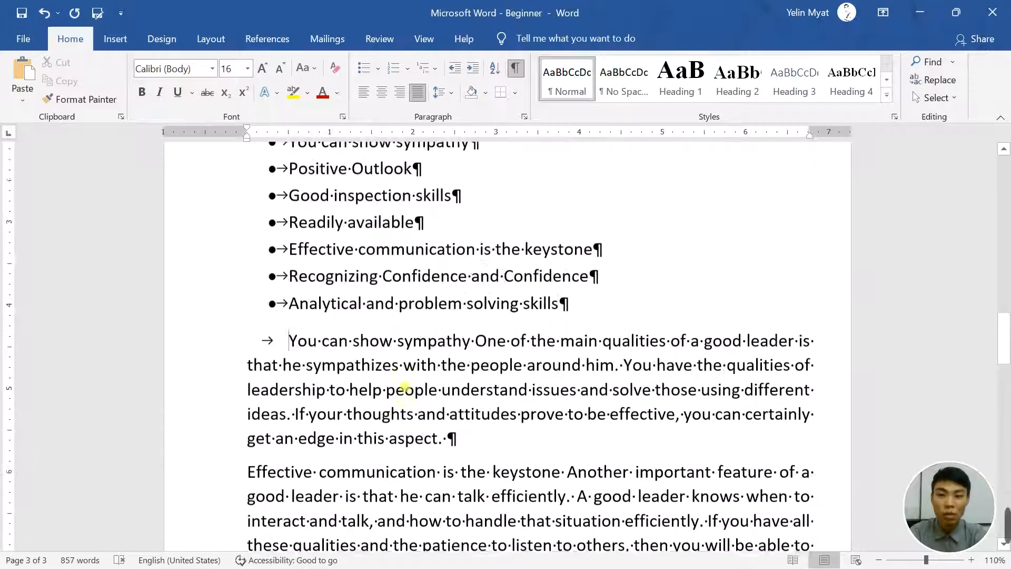
scroll(405, 387, up, 1)
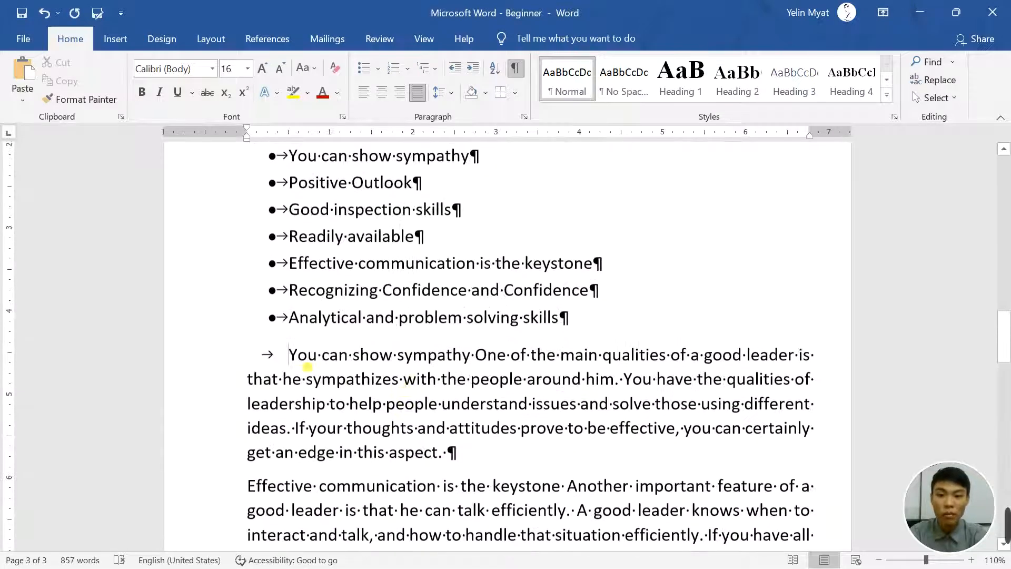
click(213, 42)
click(204, 64)
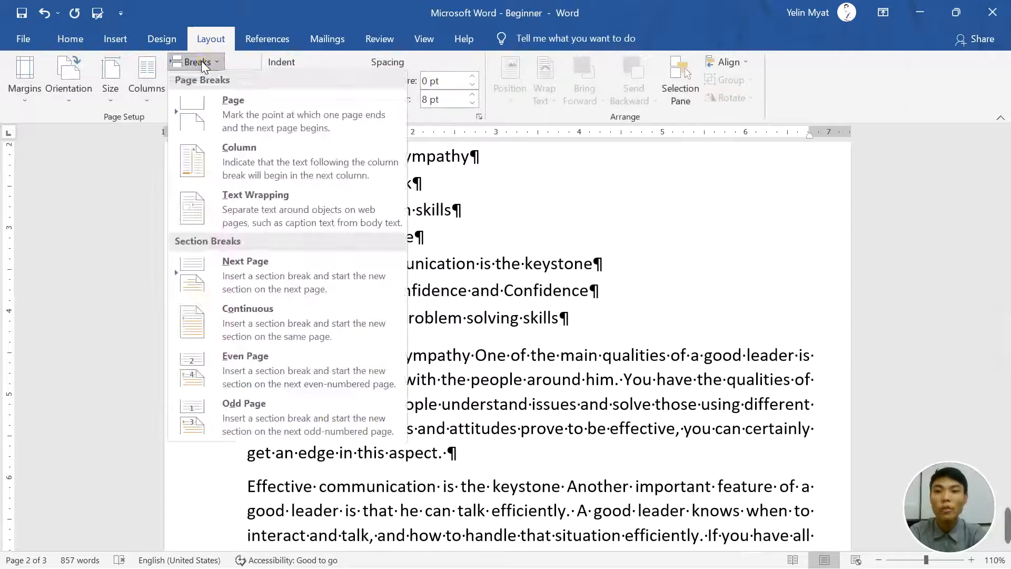
click(244, 114)
scroll(513, 412, up, 3)
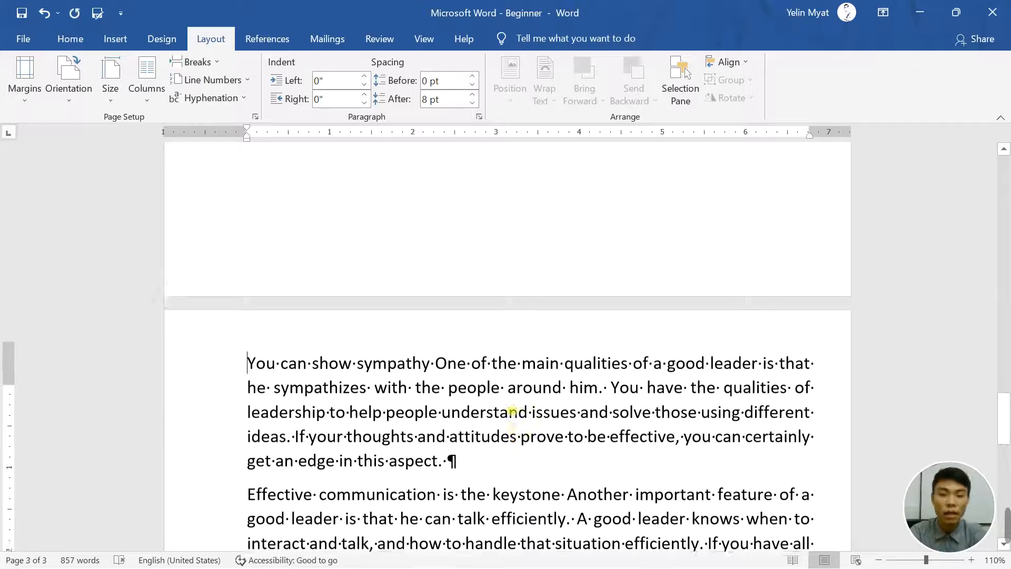
Indent the first line of the "You can show sympathy" paragraph on the new page with a tab, and check the page break mark.
scroll(512, 409, down, 2)
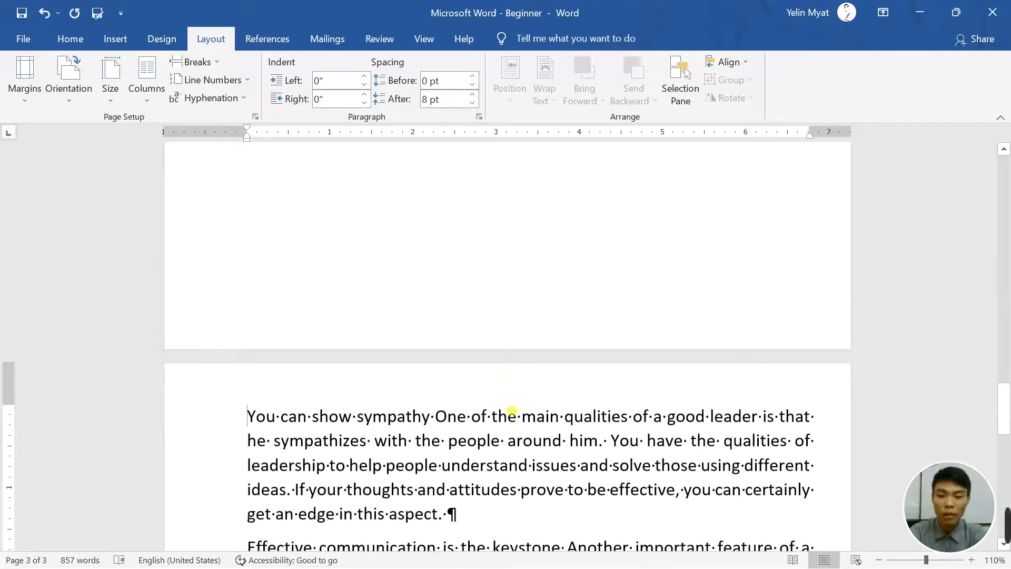
key(Tab)
scroll(514, 412, up, 3)
scroll(521, 348, up, 4)
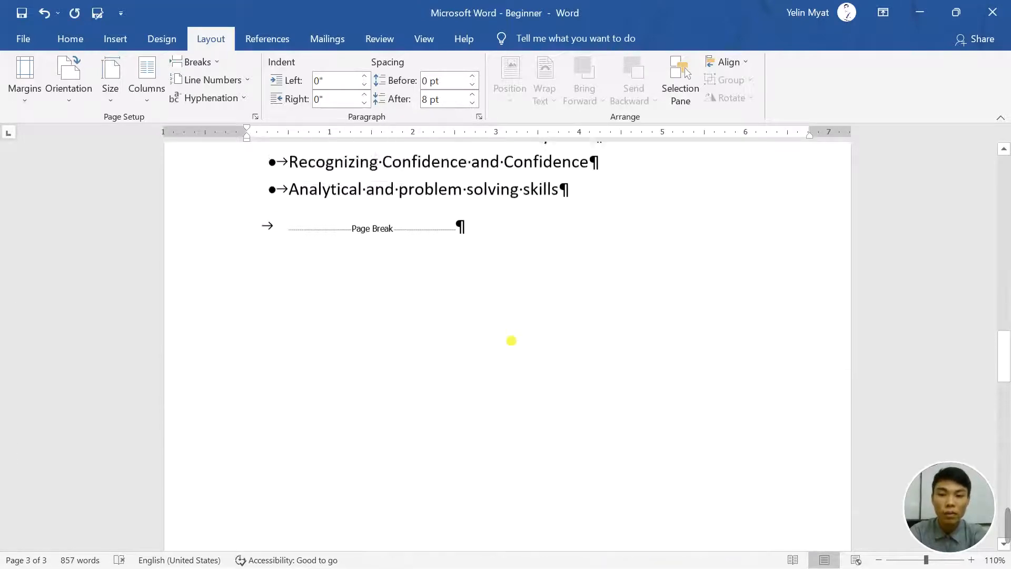
scroll(521, 348, down, 3)
scroll(521, 348, down, 5)
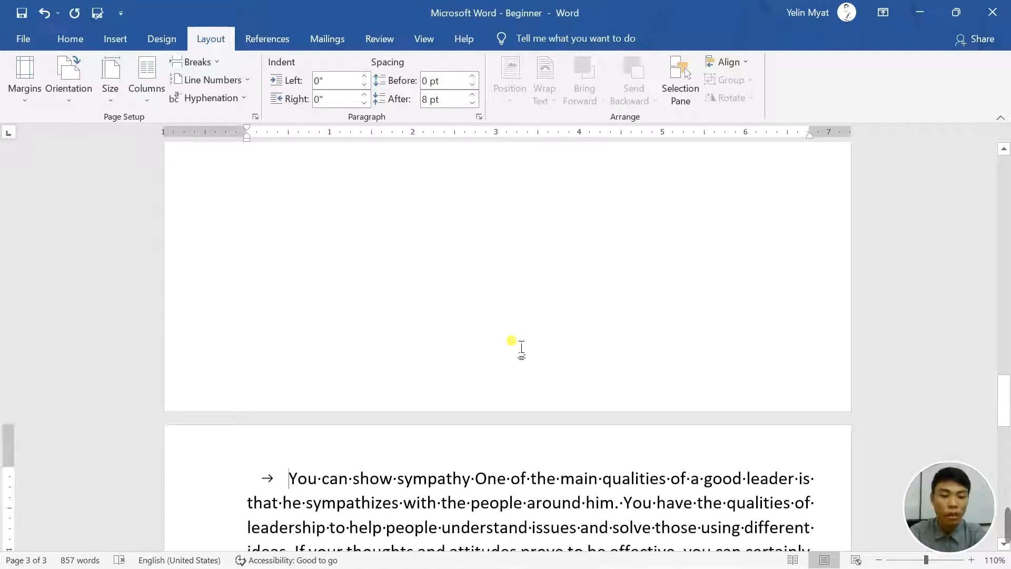
scroll(521, 347, up, 5)
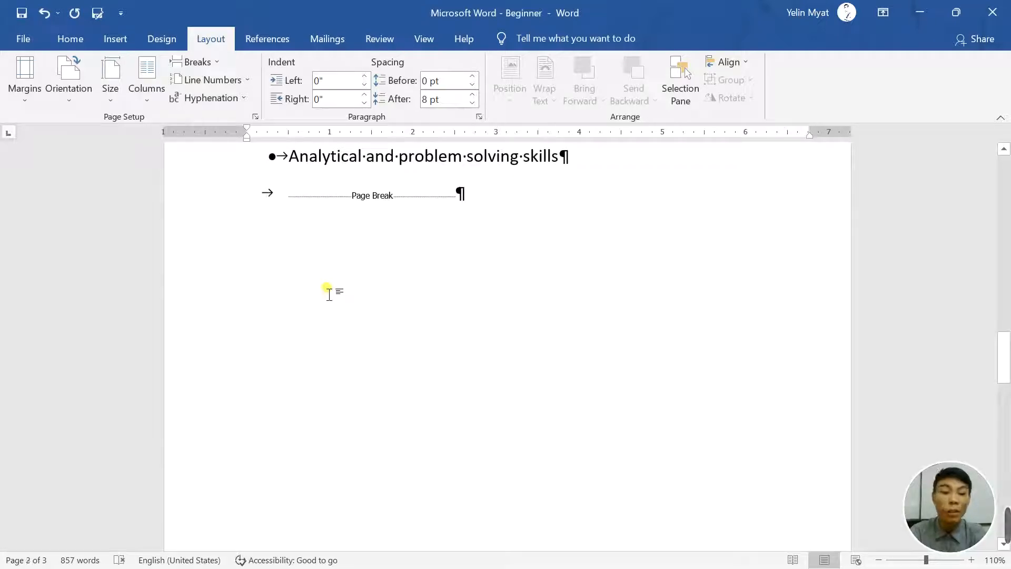
Undo the first-line tab and the page break before the "You can show sympathy" paragraph.
click(43, 13)
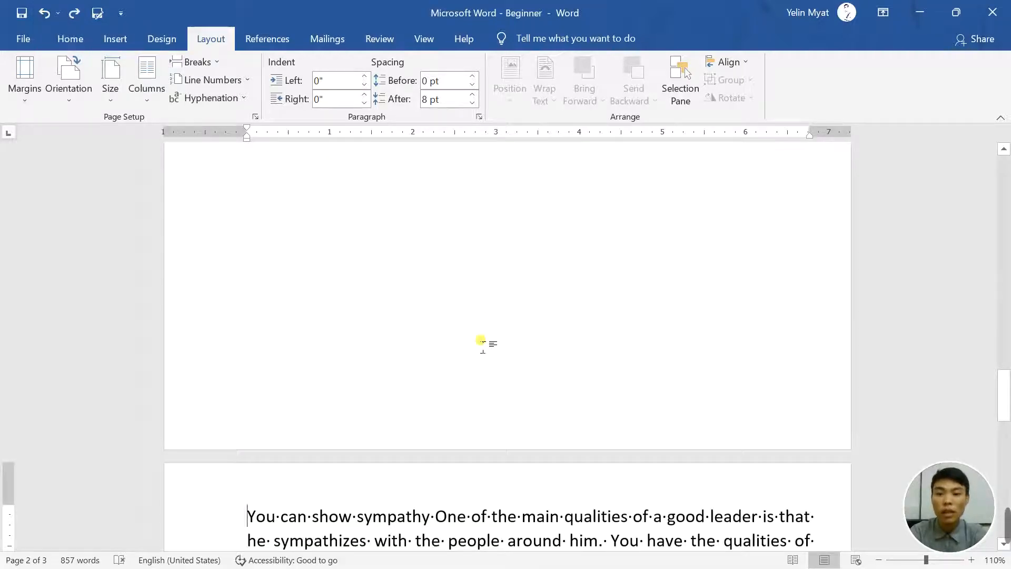
scroll(450, 305, up, 2)
scroll(450, 305, up, 5)
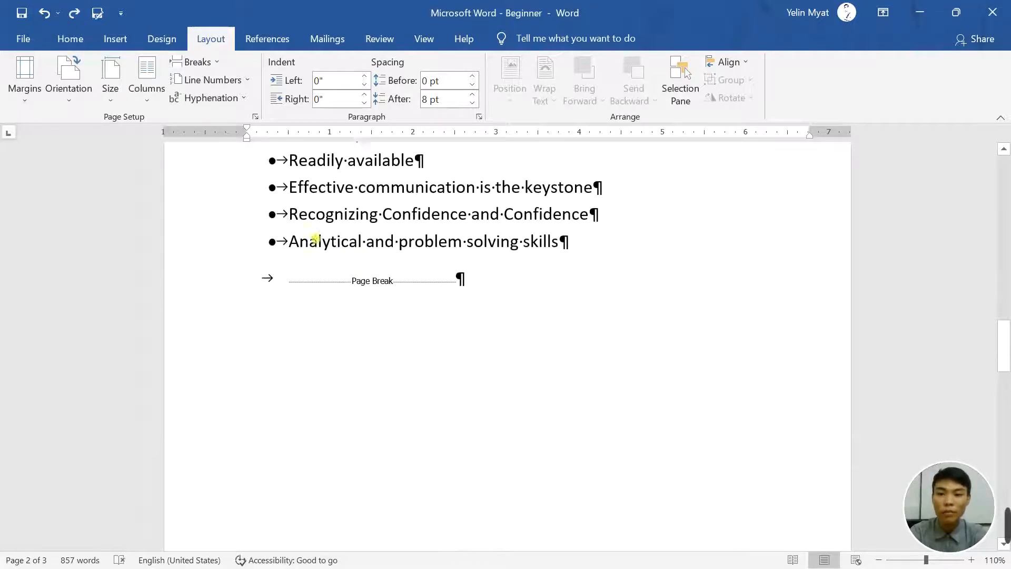
click(48, 16)
scroll(341, 376, up, 2)
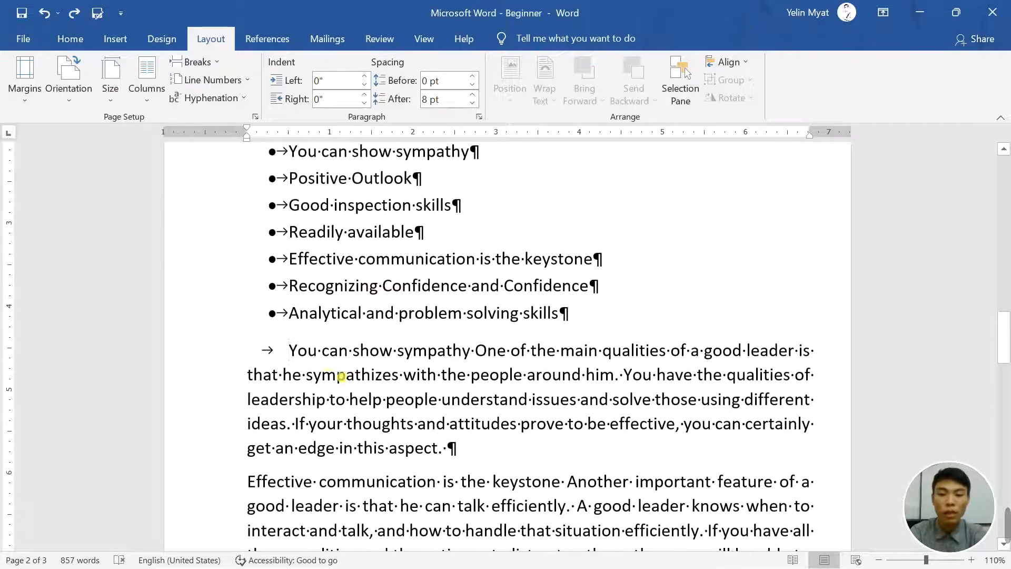
Push the "You can show sympathy" paragraph to the start of the next page by inserting empty paragraphs before it.
scroll(289, 350, down, 3)
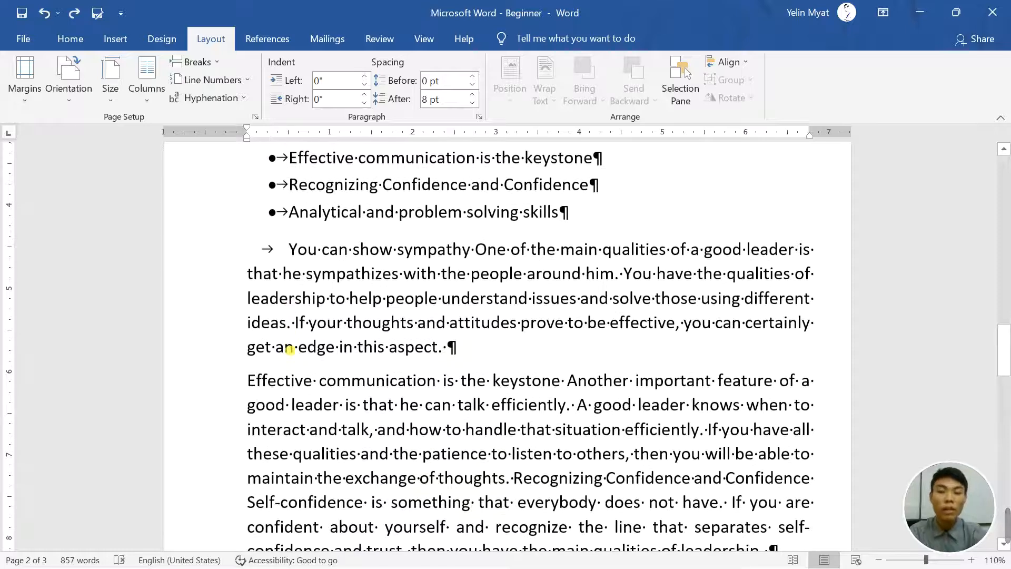
key(Return)
key(Return)
key(Return)
key(Return)
key(Return)
key(Return)
key(Return)
key(Return)
key(Return)
key(Return)
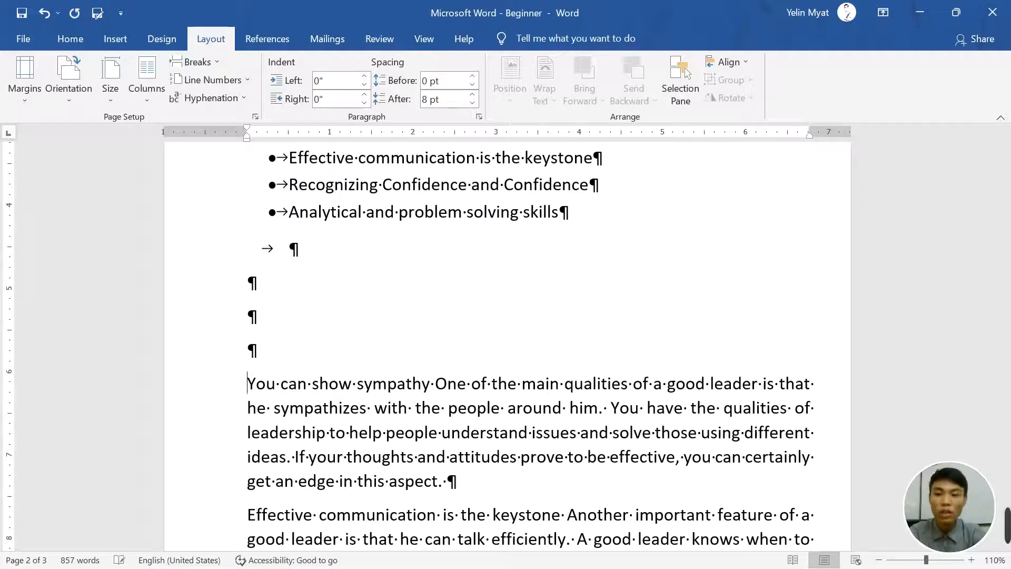
key(Return)
key(Return)
key(Return)
key(Return)
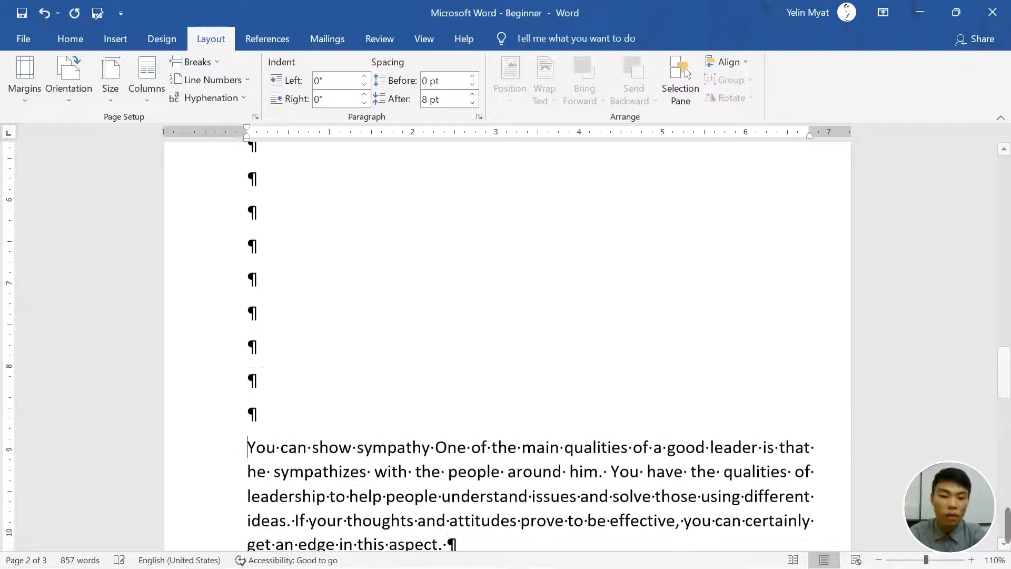
key(Return)
key(Return)
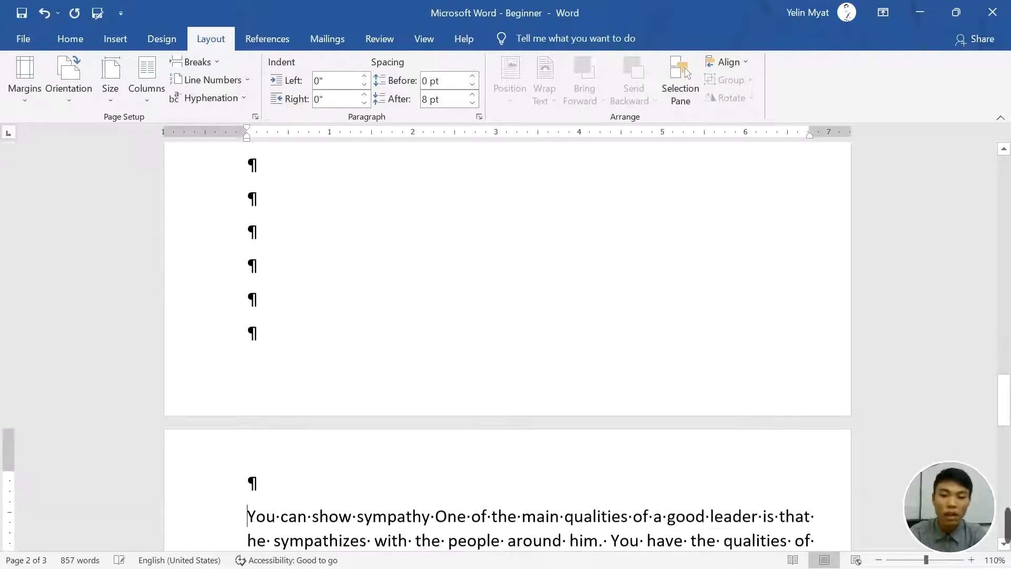
key(BackSpace)
scroll(316, 239, down, 3)
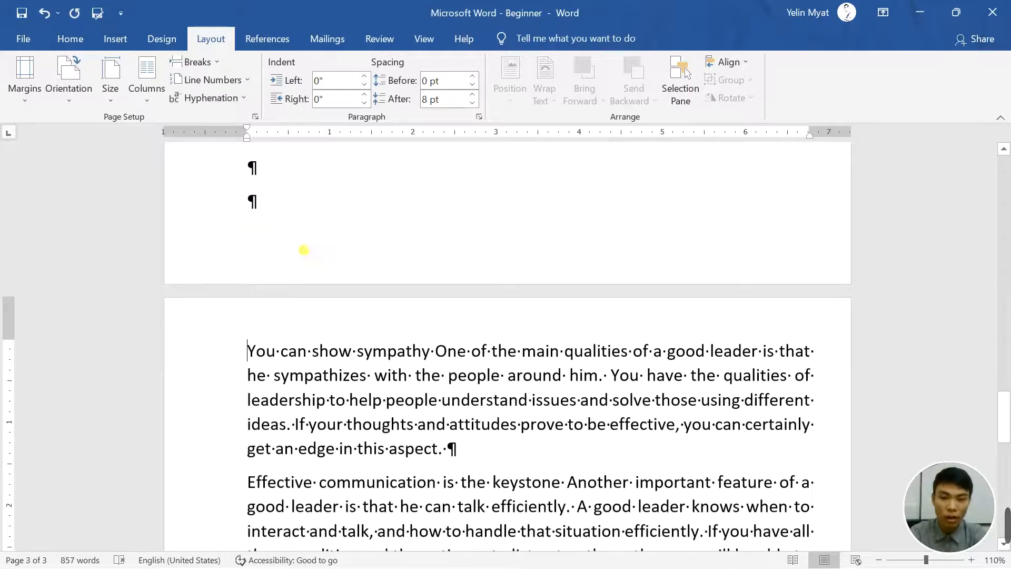
Add three placeholder bullets after "Analytical and problem solving skills": "Kdjflk°;asdjfka°;skd", "Alskdfj°;askdjf" and "Askldfj°;alsa".
scroll(305, 242, up, 6)
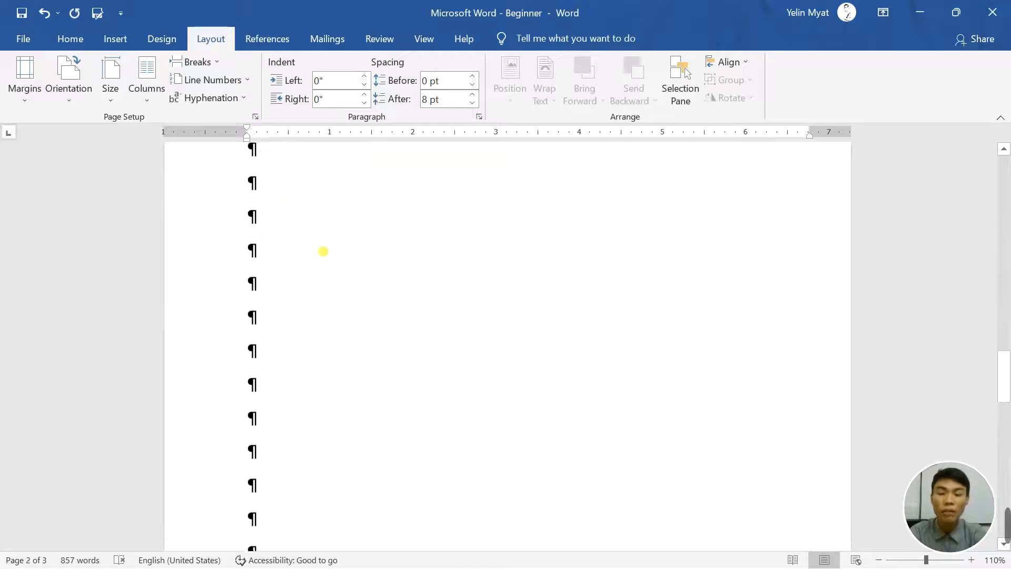
scroll(286, 337, up, 3)
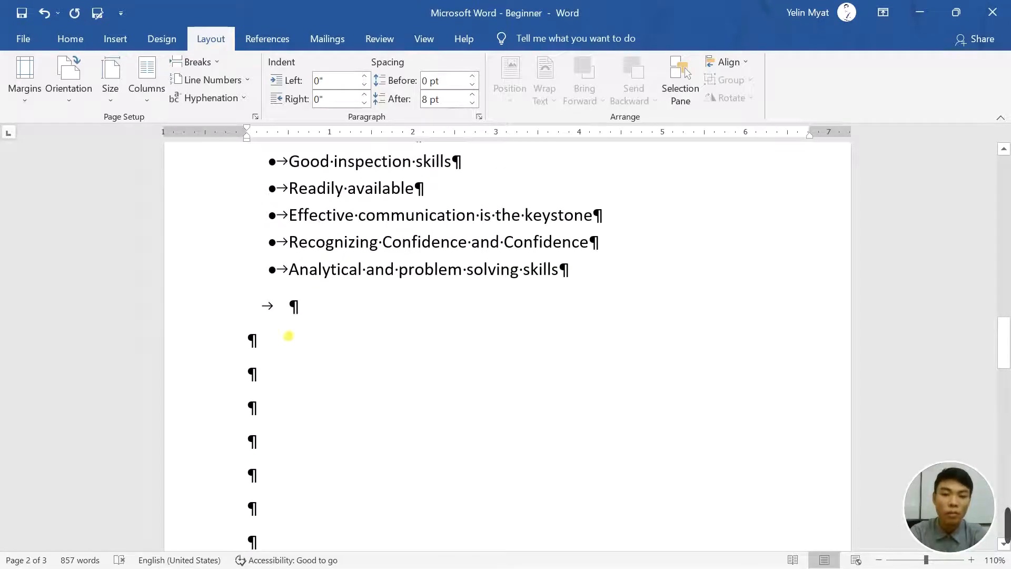
scroll(288, 336, down, 1)
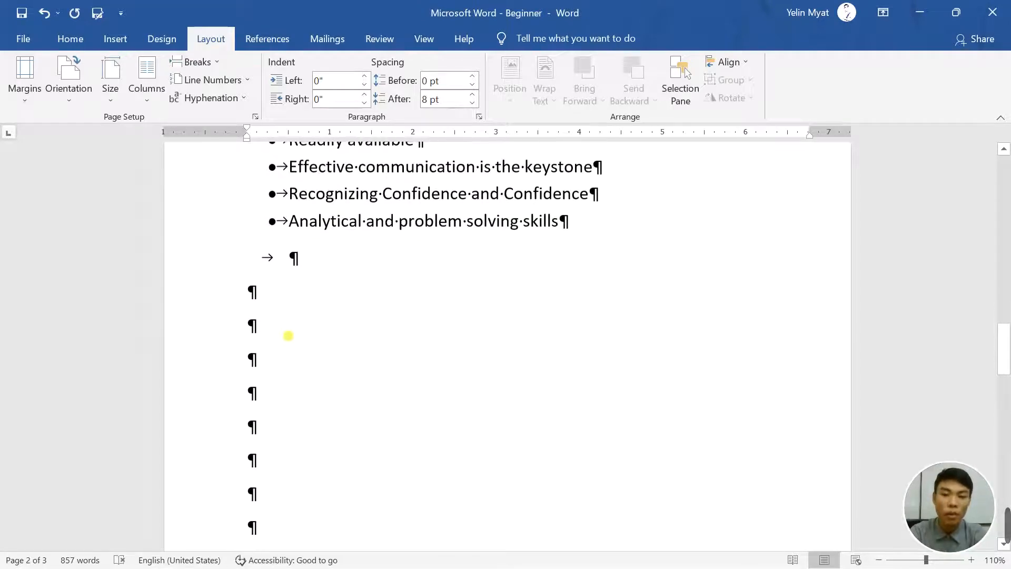
click(592, 228)
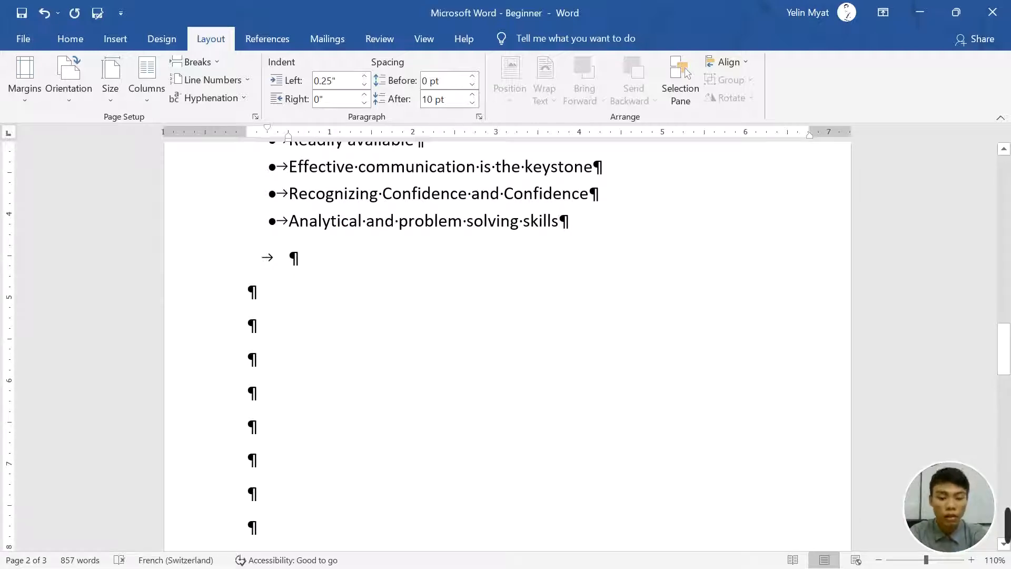
key(Return)
text(Kdjflk°;asdjfka°;skd)
key(Return)
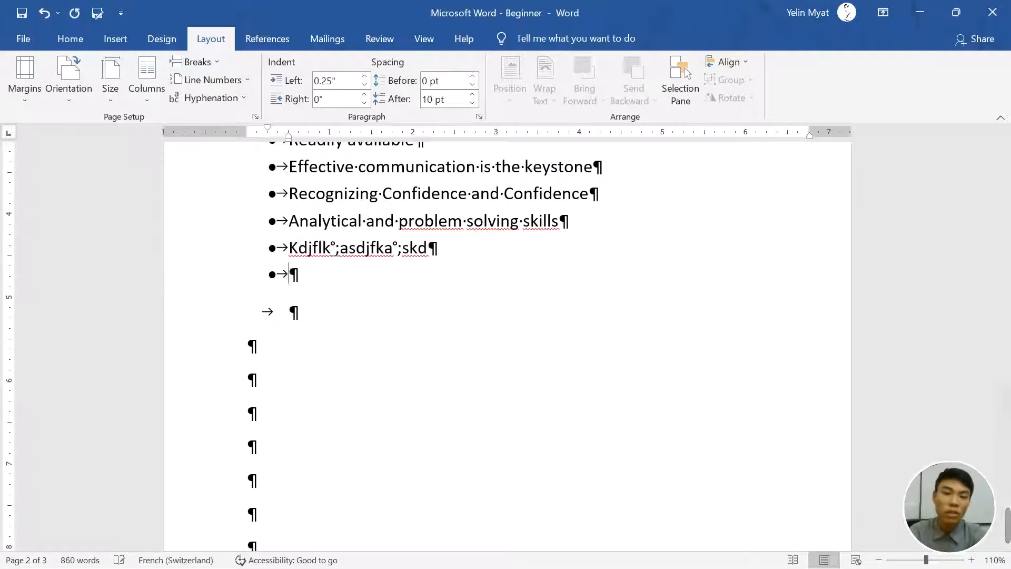
text(Alskdfj°;askdjf)
key(Return)
text(Askldfj°;als)
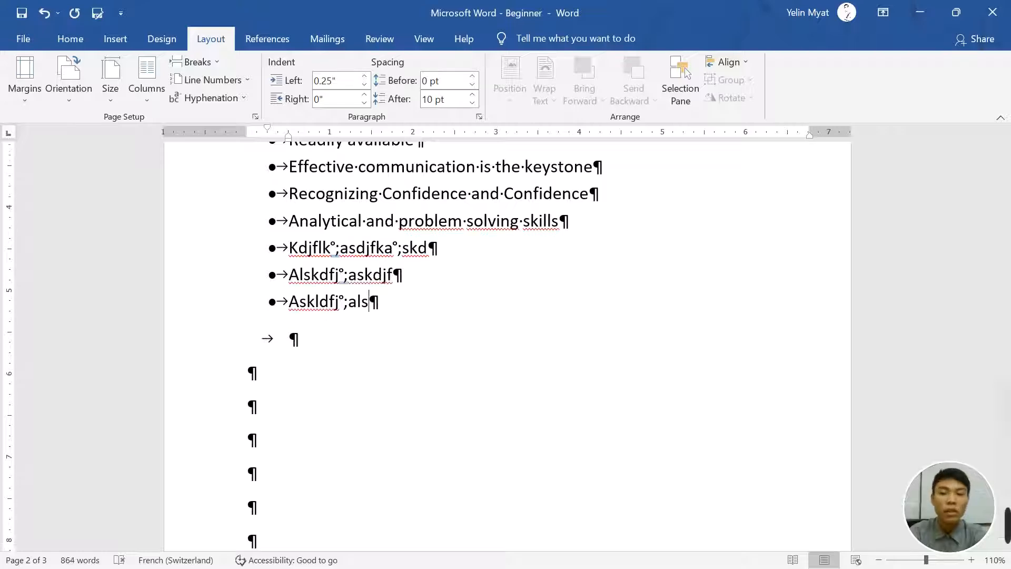
scroll(614, 205, down, 1)
text(a)
Examine how the added bullets affect the empty paragraphs and the position of the "You can show sympathy" paragraph on the next page.
scroll(546, 334, down, 3)
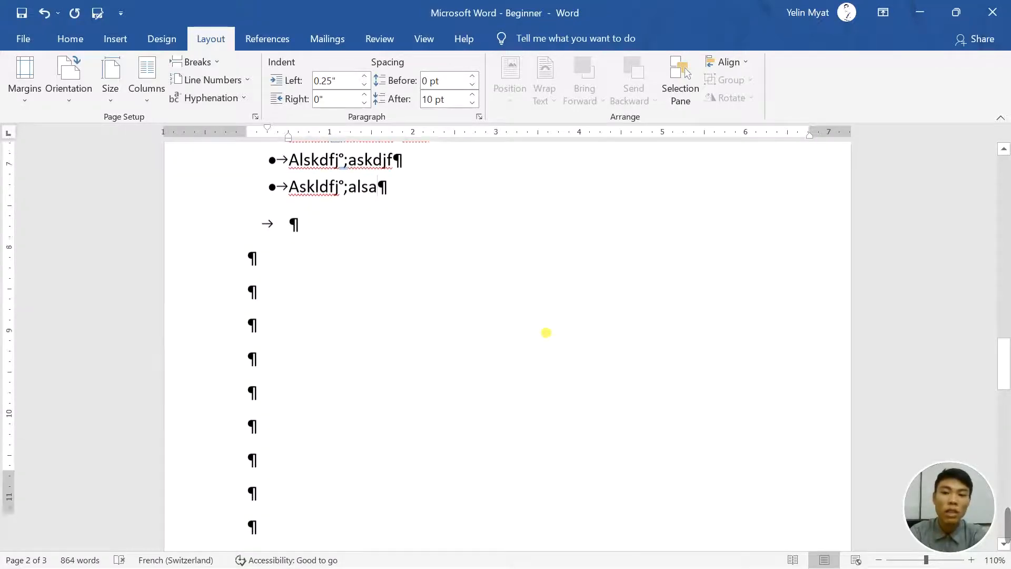
scroll(546, 333, down, 5)
scroll(343, 315, up, 1)
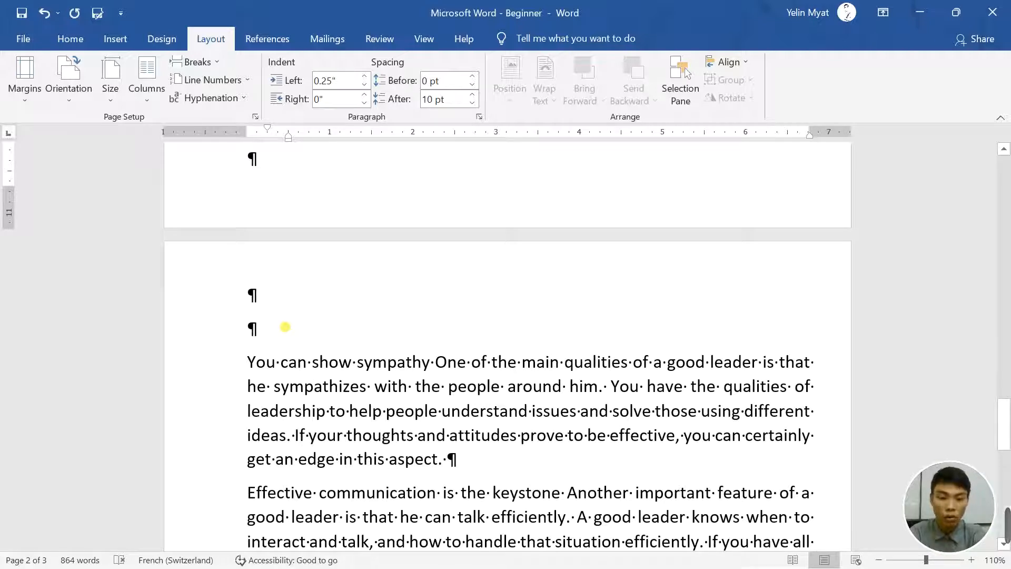
scroll(312, 329, down, 2)
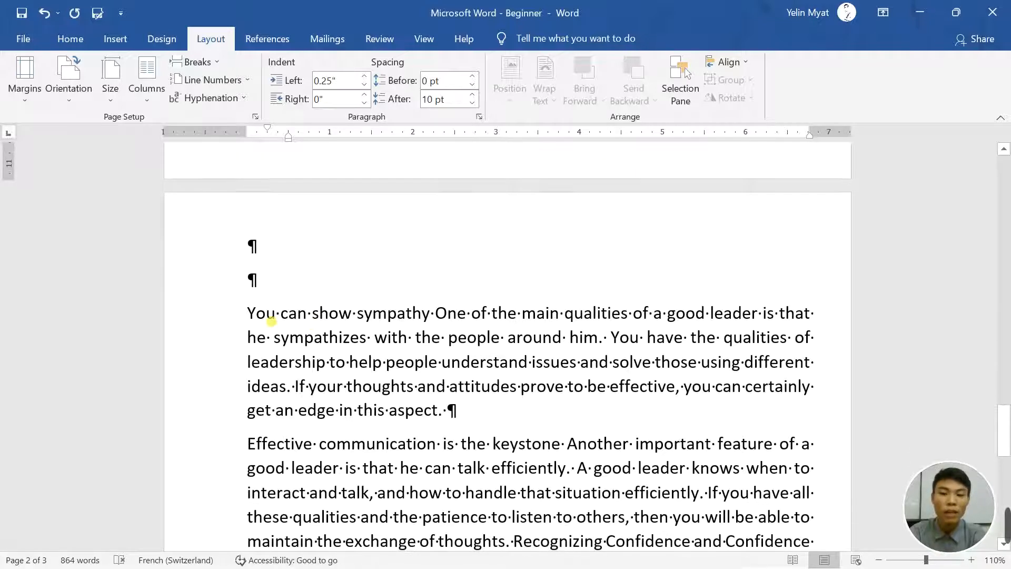
scroll(251, 316, up, 5)
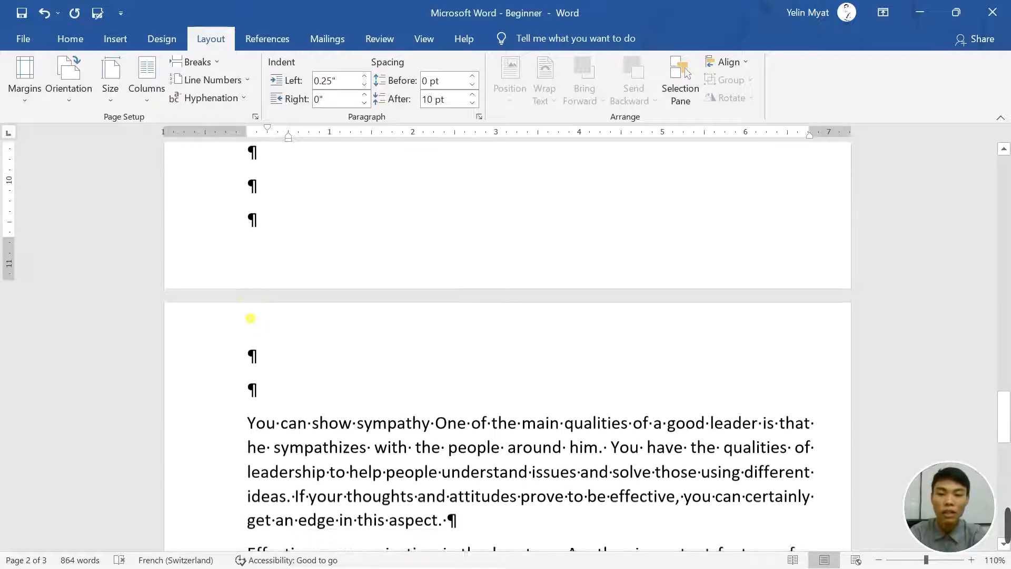
scroll(297, 324, up, 15)
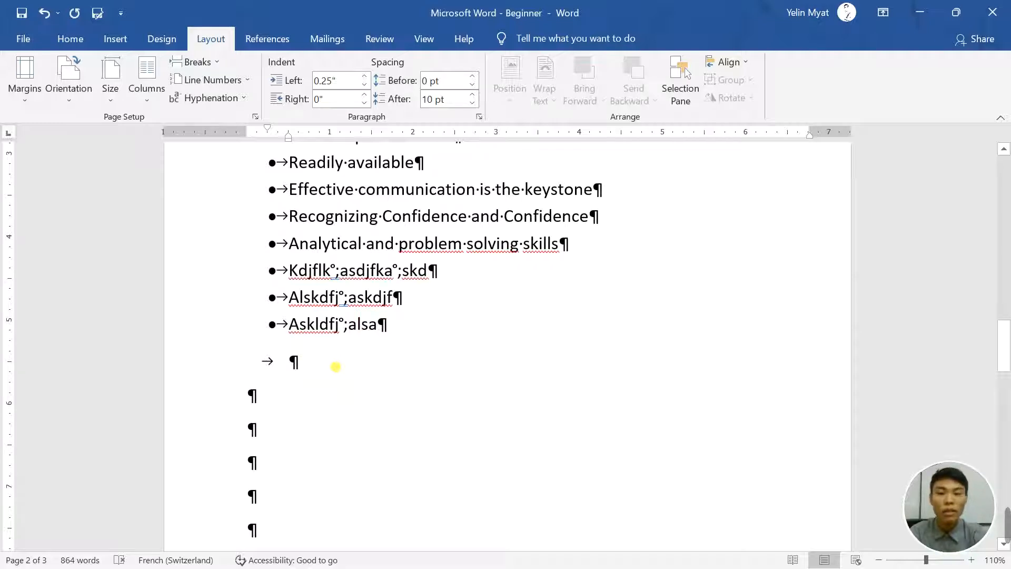
scroll(329, 366, up, 1)
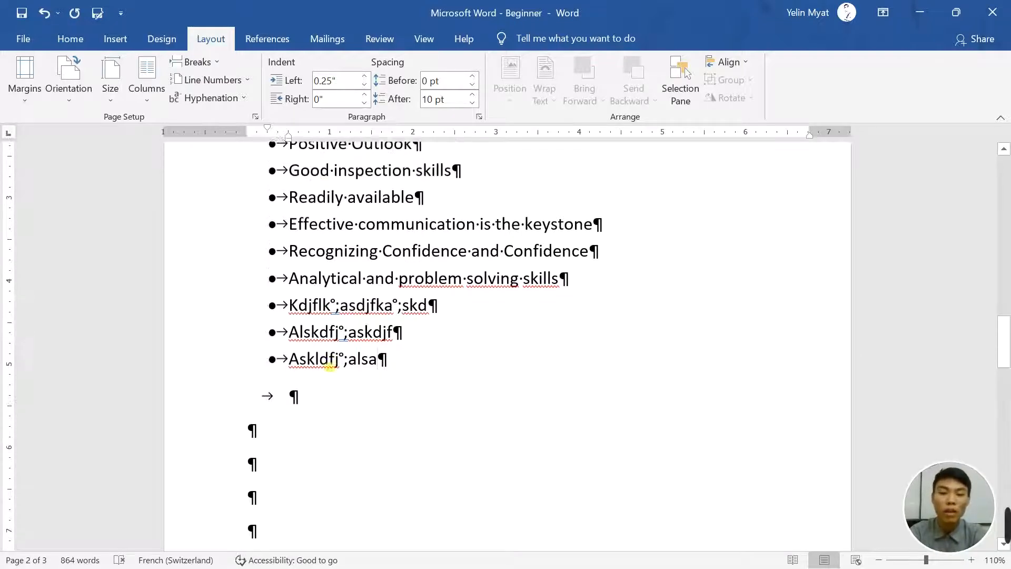
Undo the placeholder bullets and the preceding edits, back through the document's justification.
click(44, 13)
click(44, 13)
click(44, 13)
click(44, 12)
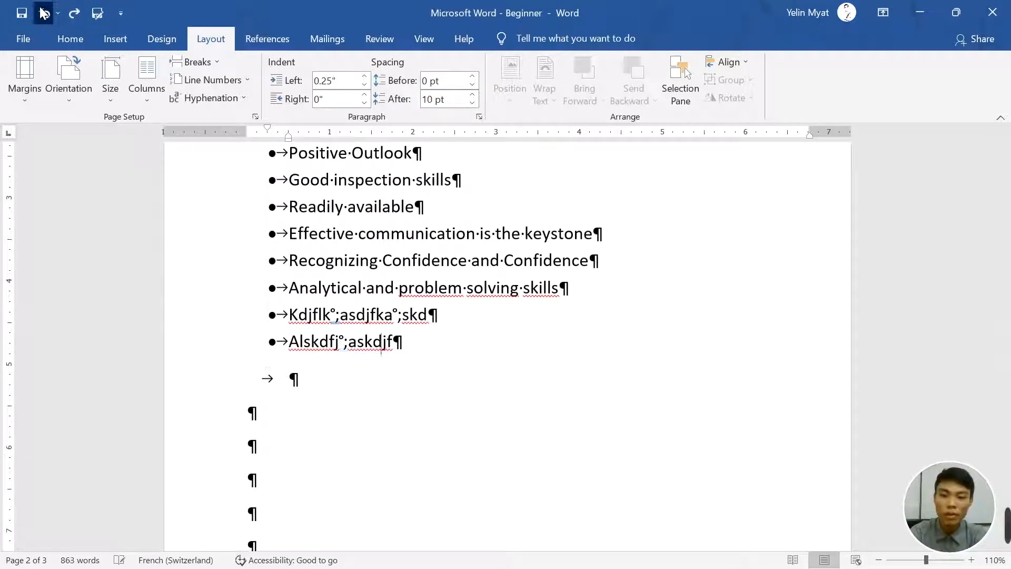
click(44, 13)
click(44, 13)
click(44, 13)
click(44, 12)
click(45, 12)
click(44, 12)
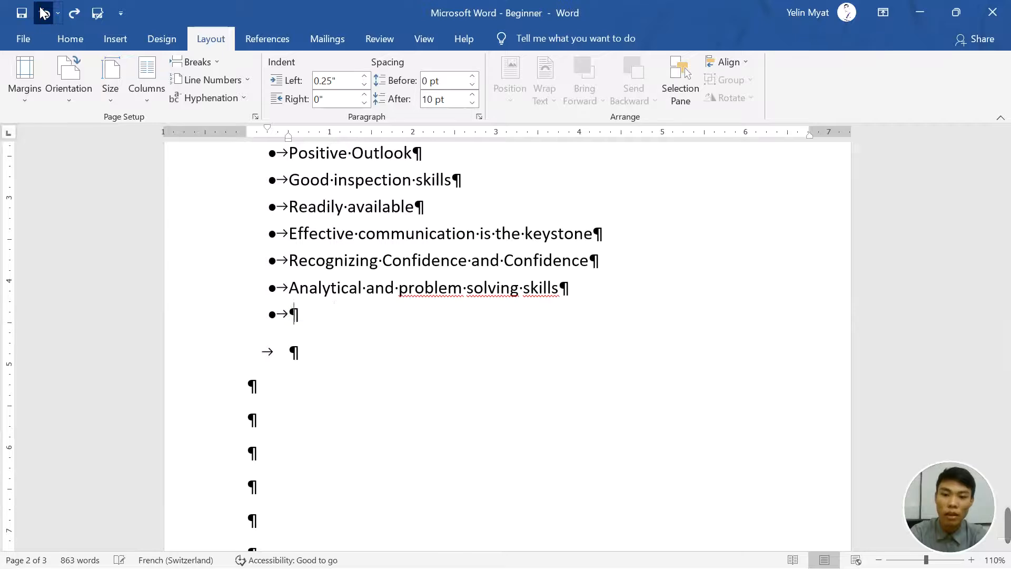
click(44, 13)
click(44, 13)
click(44, 12)
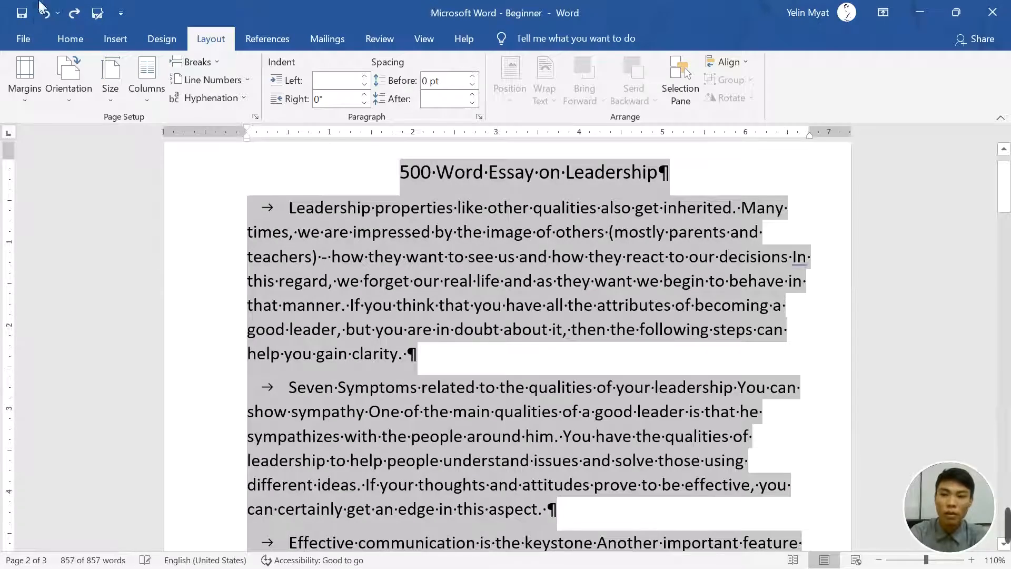
Redo the document justification, the title centering and the empty paragraphs before the "You can show sympathy" paragraph.
click(74, 12)
click(73, 13)
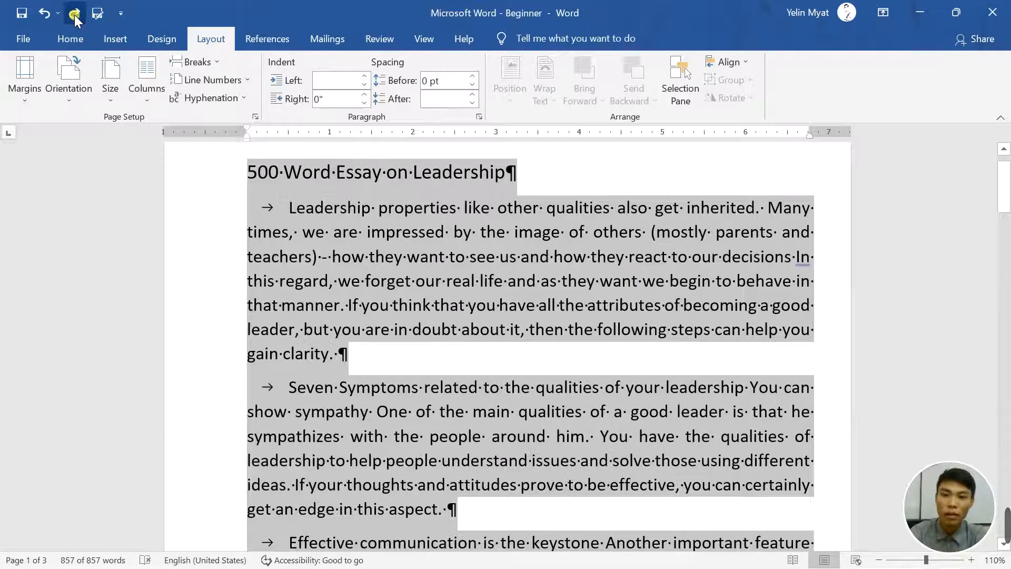
click(74, 14)
click(74, 15)
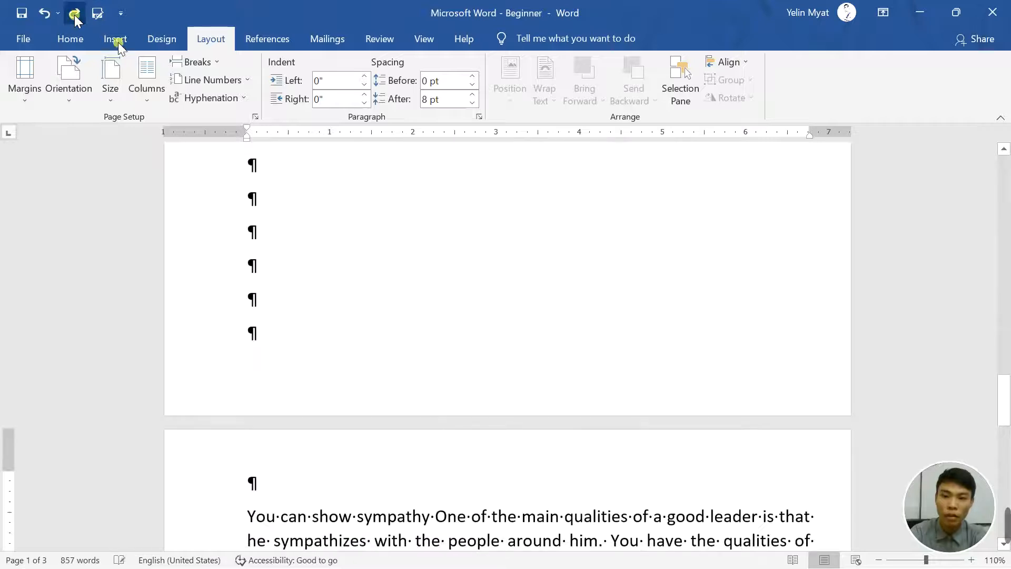
scroll(354, 307, up, 5)
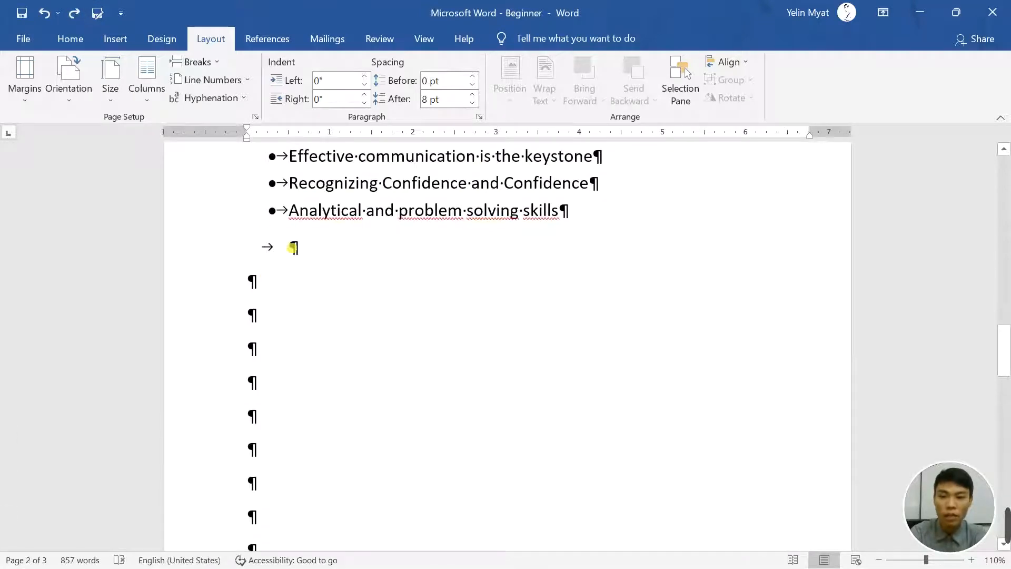
Delete all the empty paragraphs between the "Analytical and problem solving skills" bullet and the "You can show sympathy" paragraph.
drag(291, 247, 289, 395)
key(Delete)
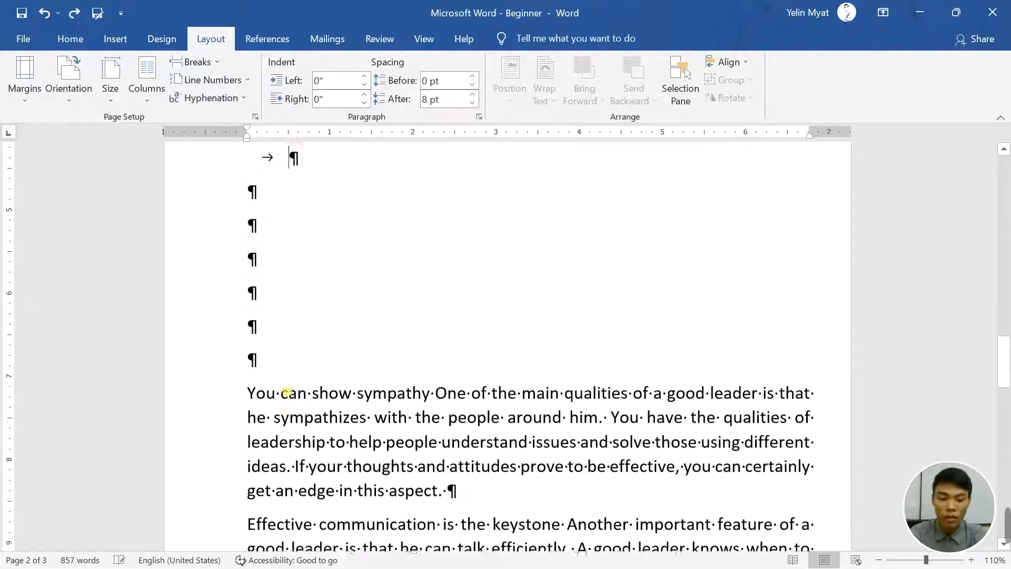
key(Delete)
key(Delete)
key(Delete)
key(Delete)
key(Delete)
key(Delete)
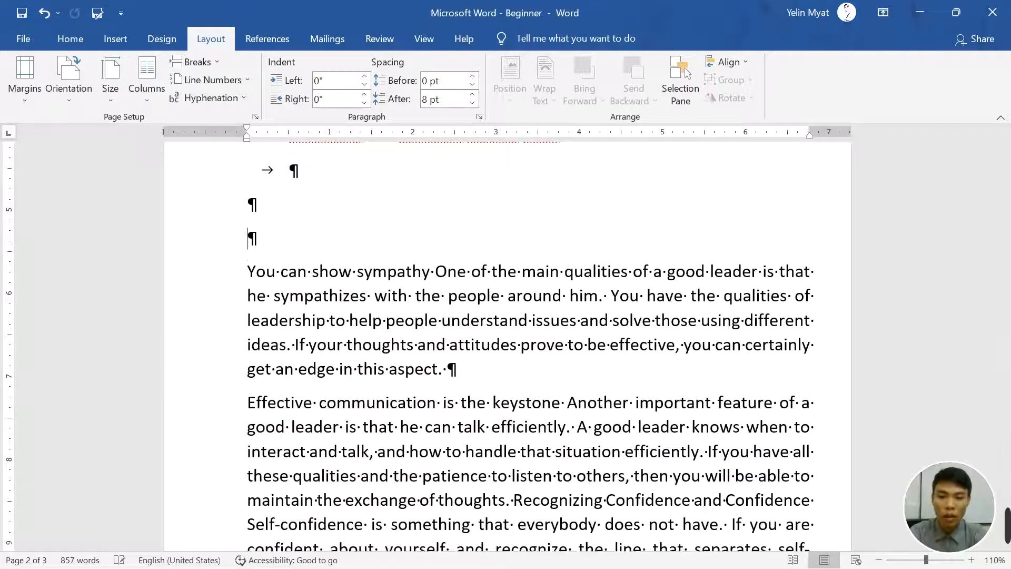
scroll(281, 372, up, 2)
key(BackSpace)
key(Delete)
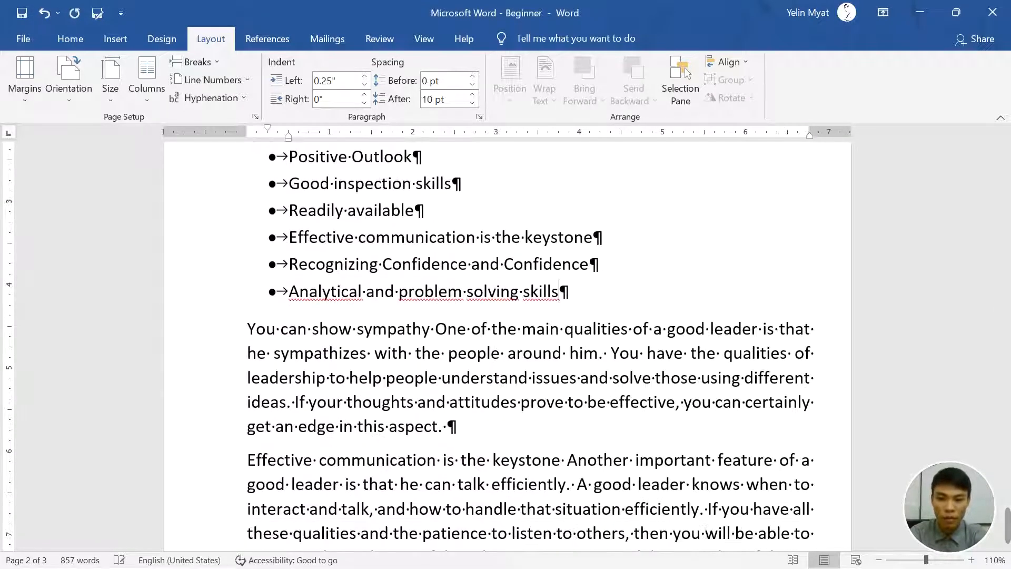
Indent the first line of the "You can show sympathy" paragraph with a tab and insert a page break before the paragraph.
key(Tab)
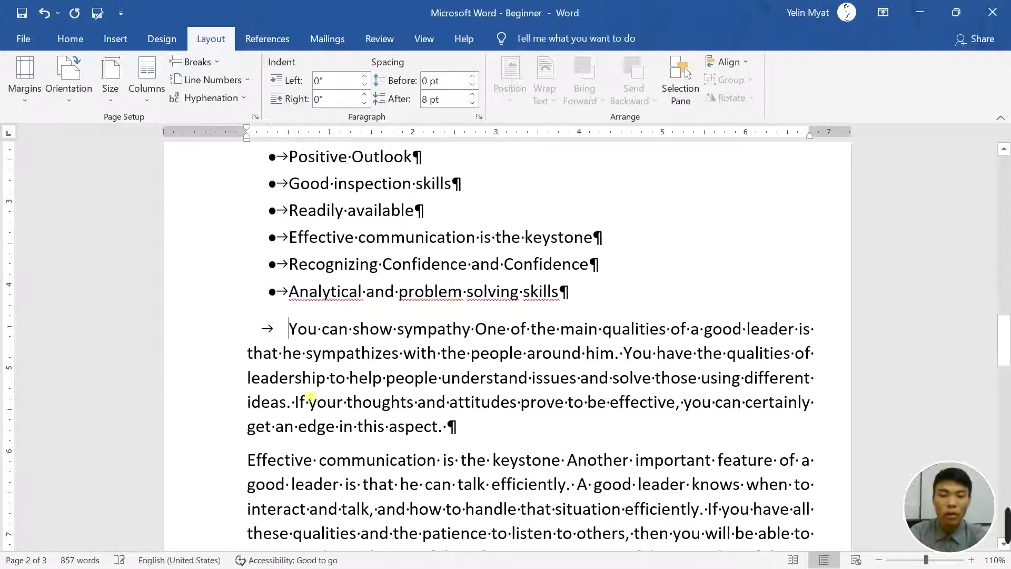
scroll(404, 393, up, 1)
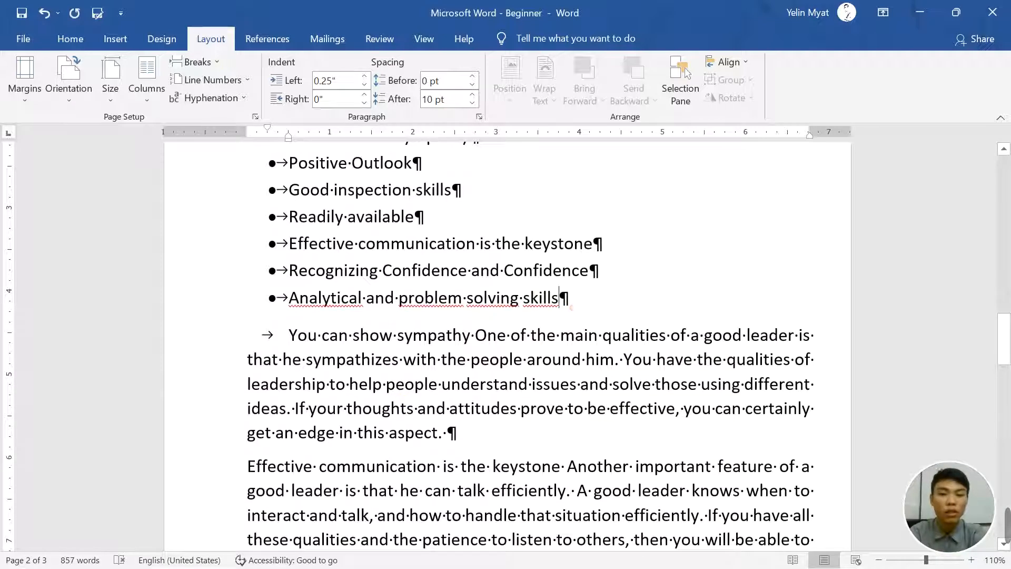
click(259, 335)
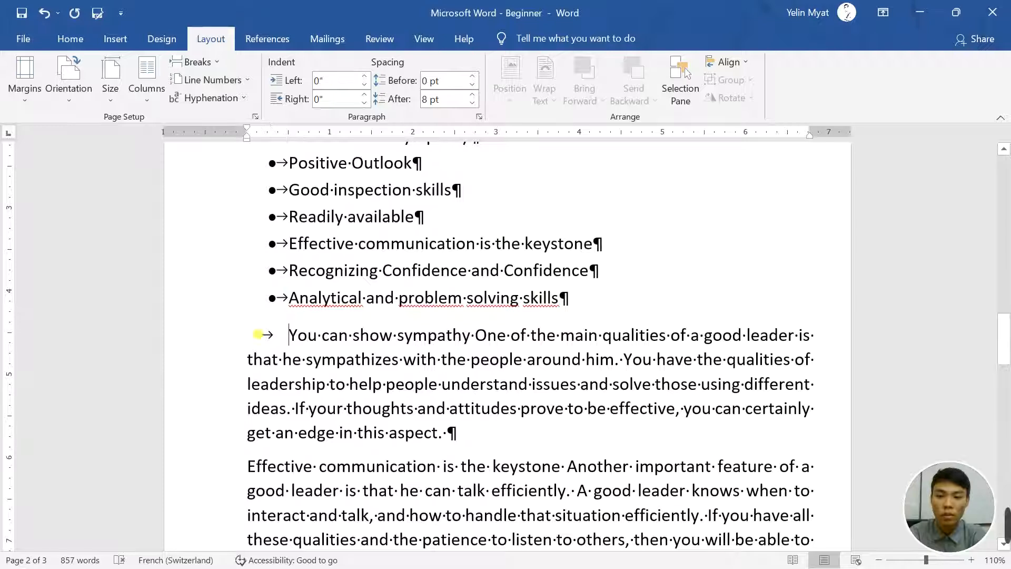
click(209, 67)
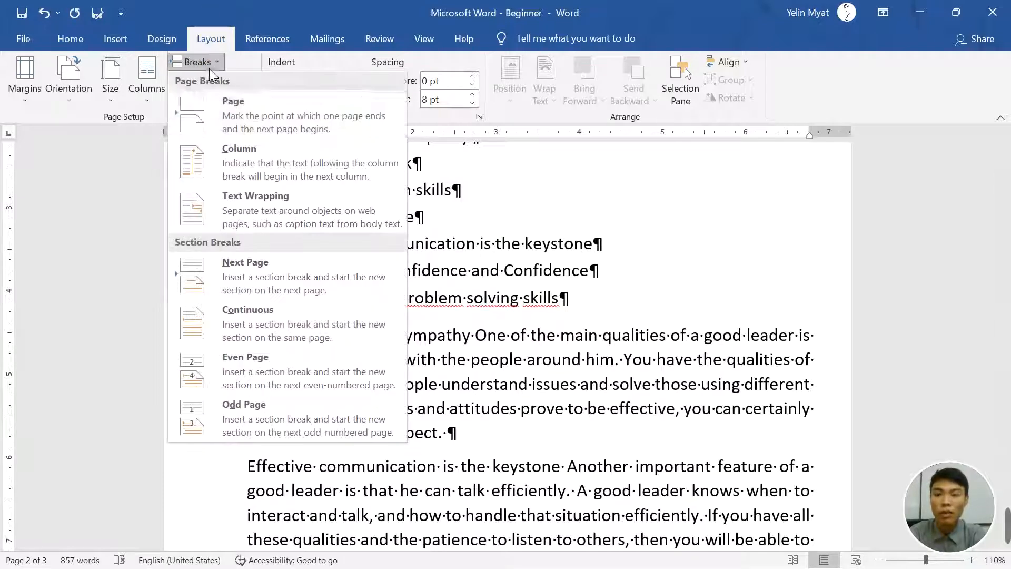
click(228, 124)
scroll(451, 399, down, 3)
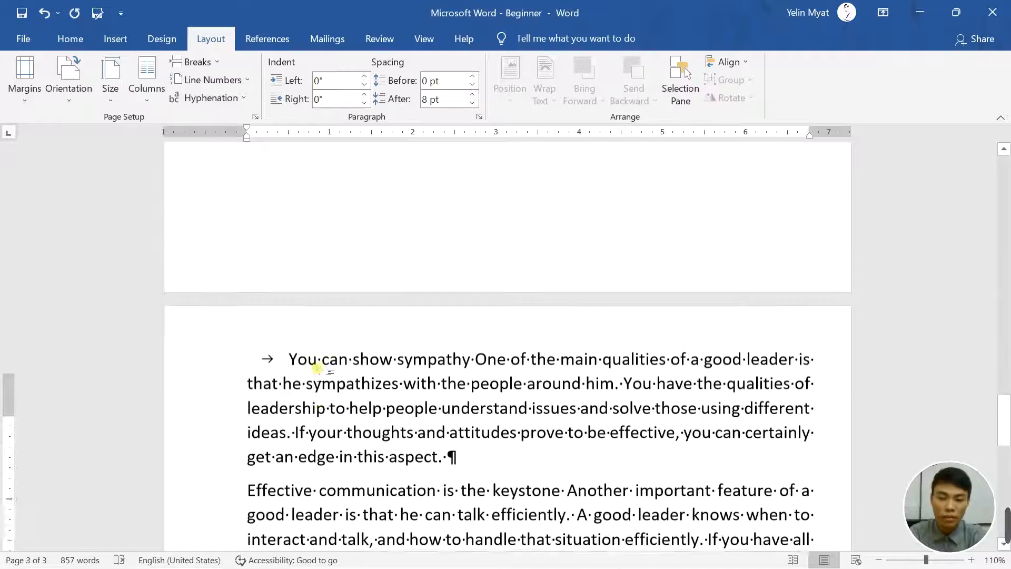
scroll(317, 368, up, 5)
Append the placeholder text "dkjf°;alsdkfj" to the "Analytical and problem solving skills" bullet and add a bullet "as" below it.
click(573, 307)
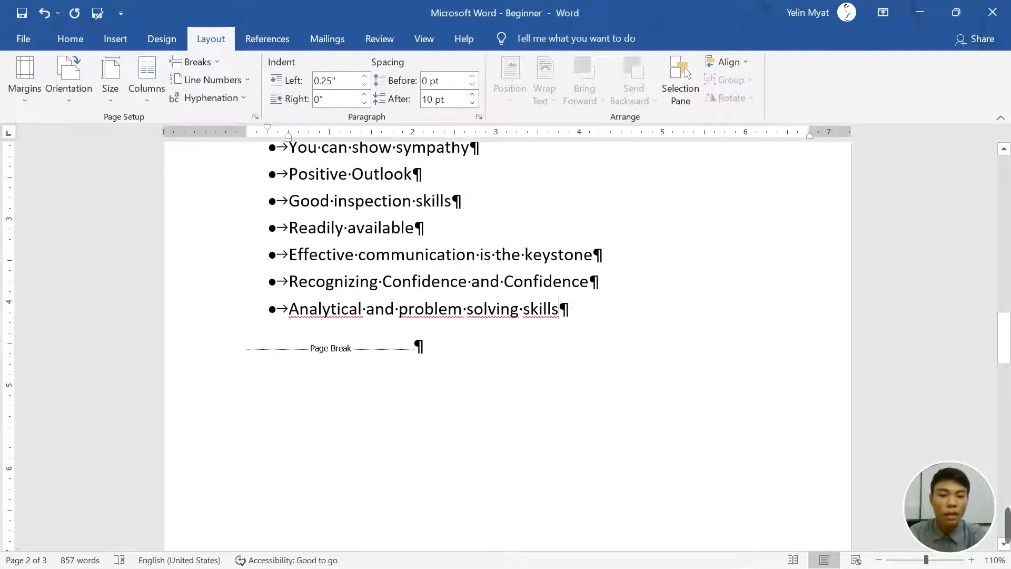
text(dkjf°;alsdkfj)
key(Return)
text(a)
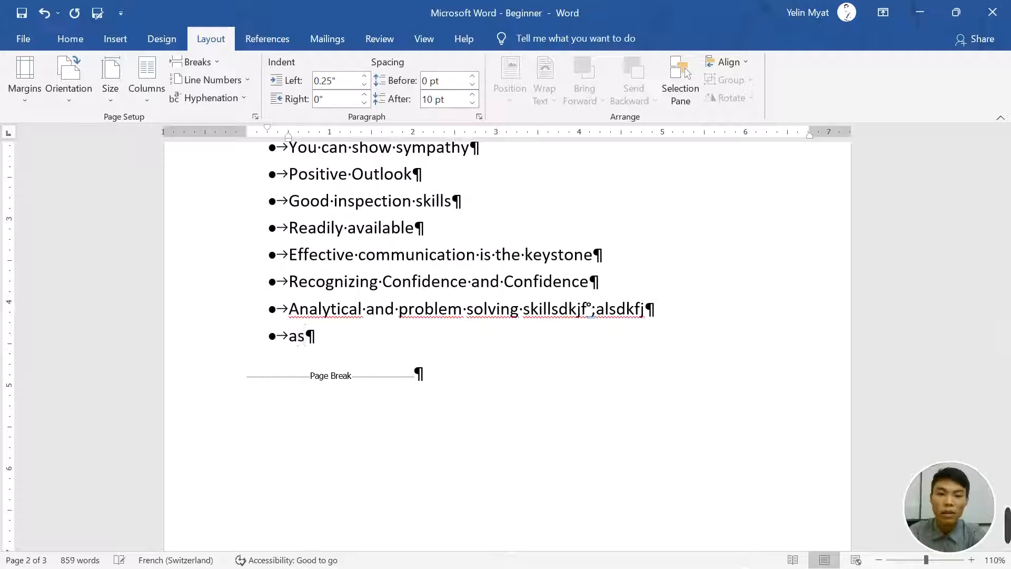
text(s)
Undo the placeholder text, the page break and the tab indent, and redo the tab indent and page break.
key(ctrl+z)
key(ctrl+z)
key(ctrl+z)
key(ctrl+z)
key(ctrl+z)
key(ctrl+z)
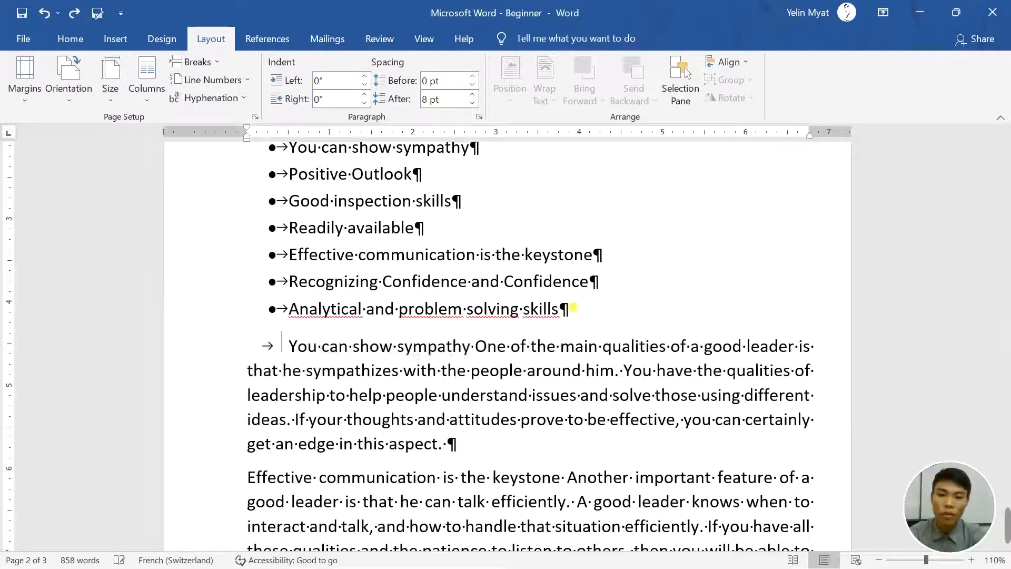
key(ctrl+z)
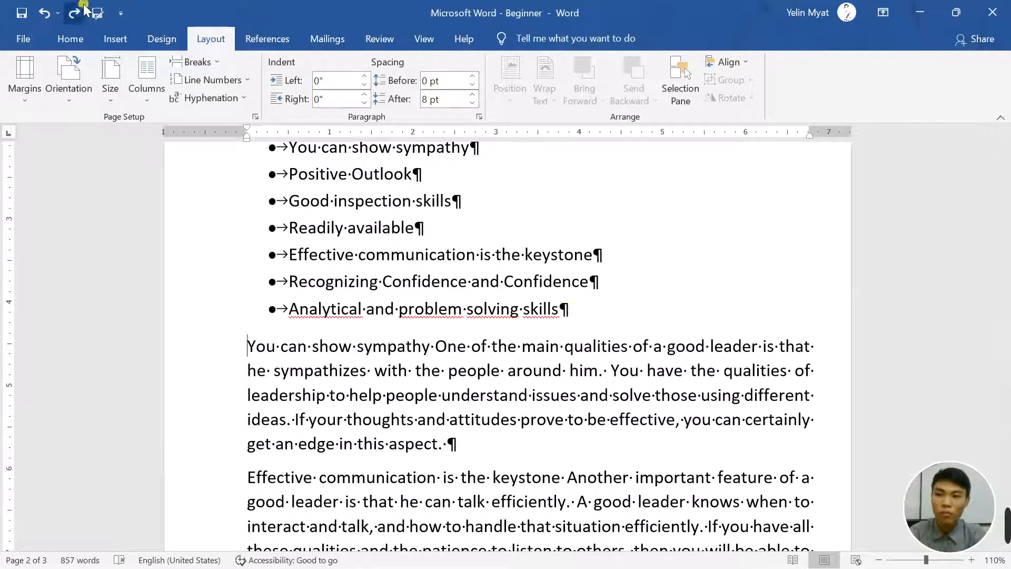
click(75, 12)
click(74, 12)
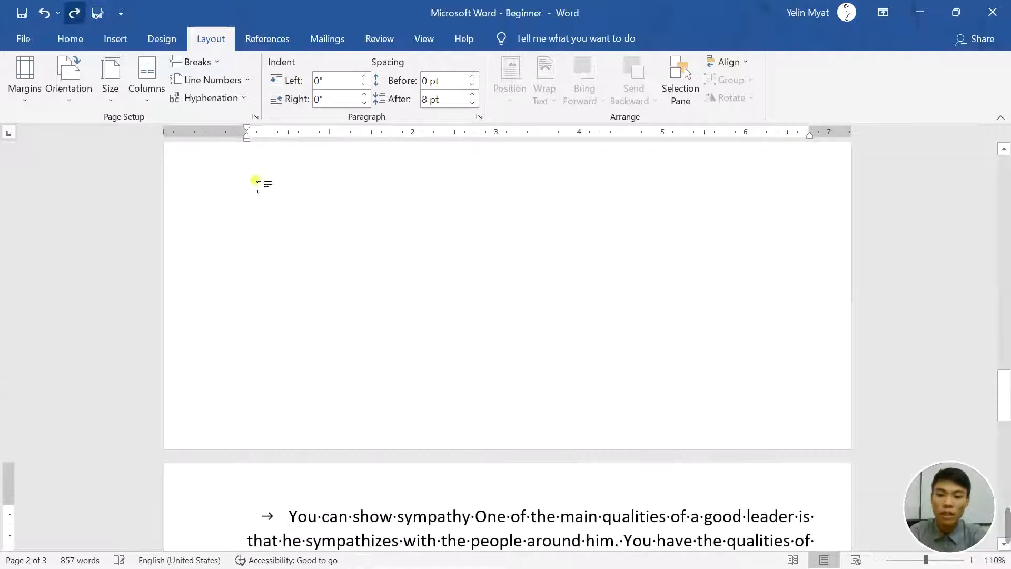
Add five placeholder bullets after "Analytical and problem solving skills": "Kdfja°;sdlkfj", "Asdlfkja°;sdf", "Aslkdfjasdf", "Asdklfas" and "alsdkfjas".
scroll(347, 342, up, 3)
click(591, 329)
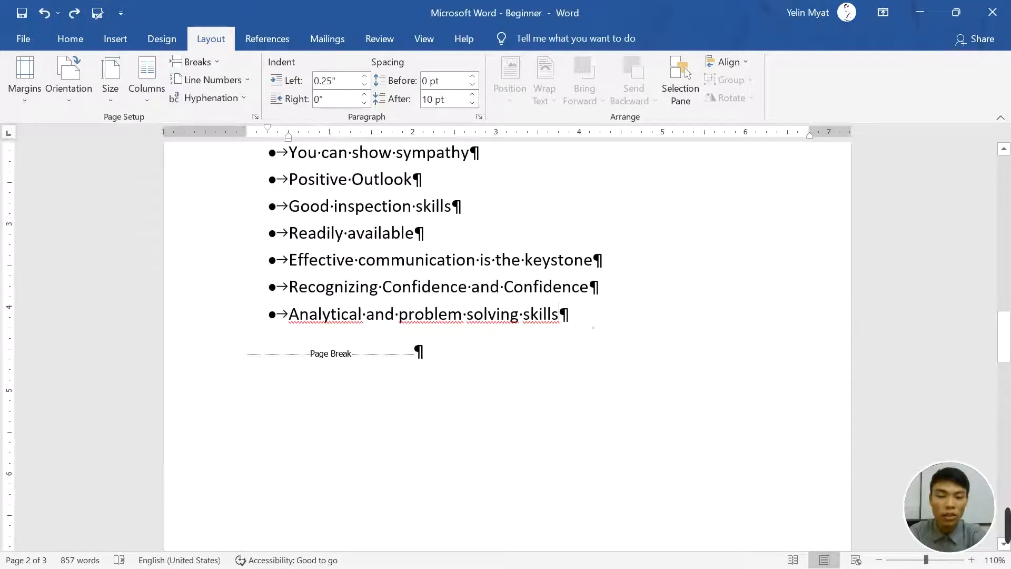
key(Return)
text(kdfja';sdlkfj)
key(Return)
text(asdlfkja';sdf)
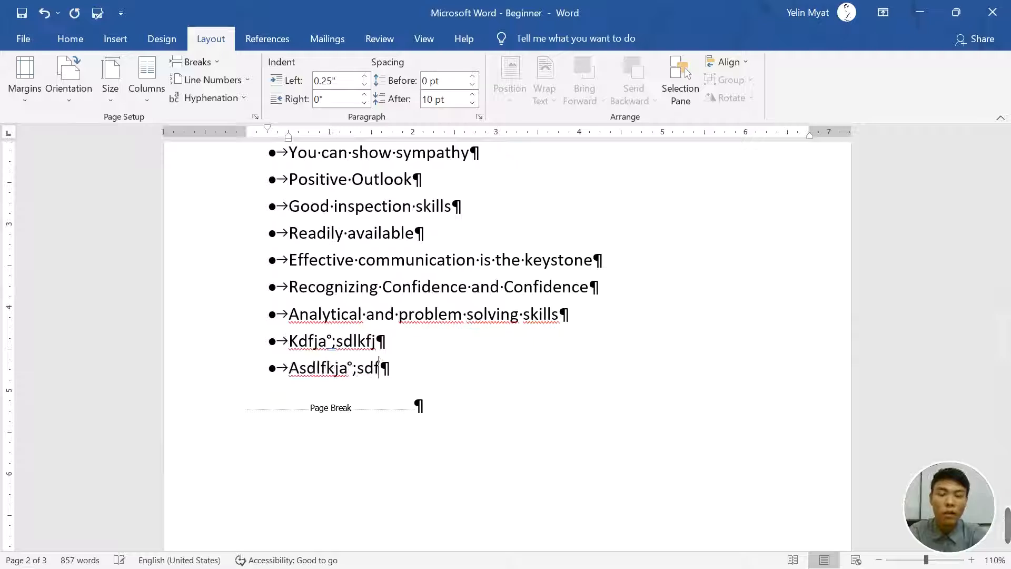
key(Return)
text(aslkdfjasdf)
key(Return)
text(asdklfas)
key(Return)
text(alsdkfj)
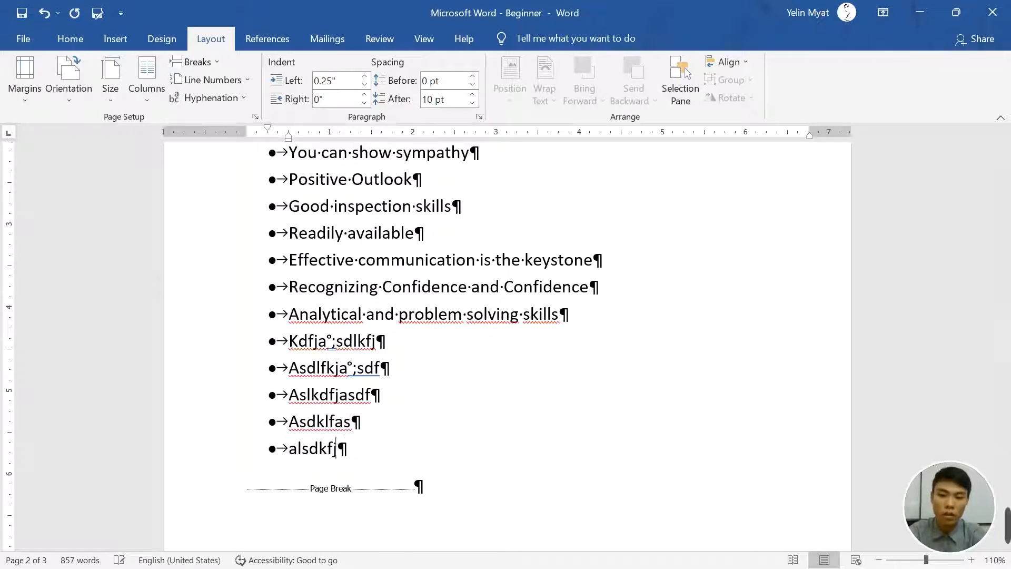
text(as)
Examine where the "You can show sympathy" paragraph starts after the added bullets, and review the available page and section breaks.
scroll(634, 320, down, 10)
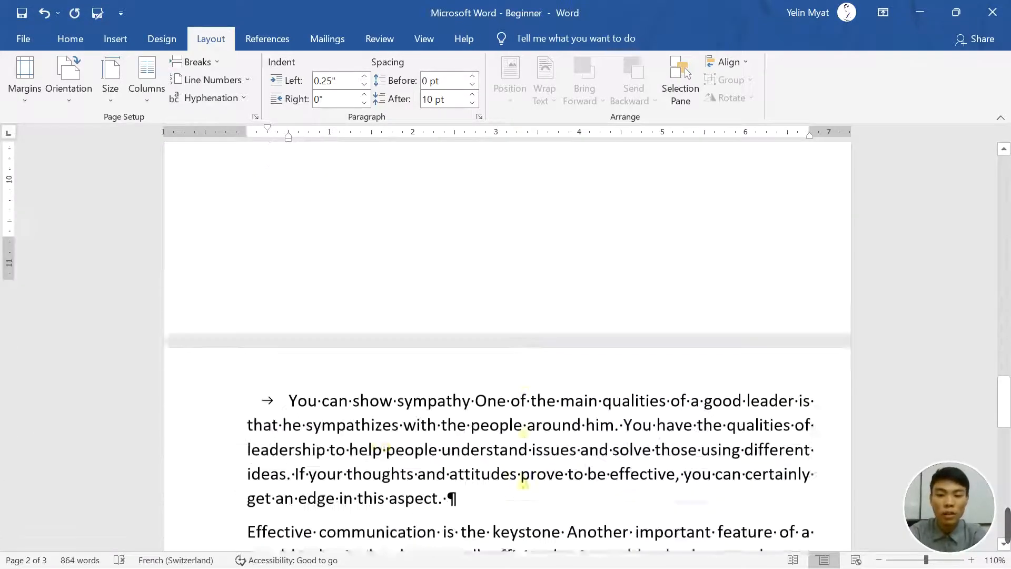
scroll(346, 305, up, 4)
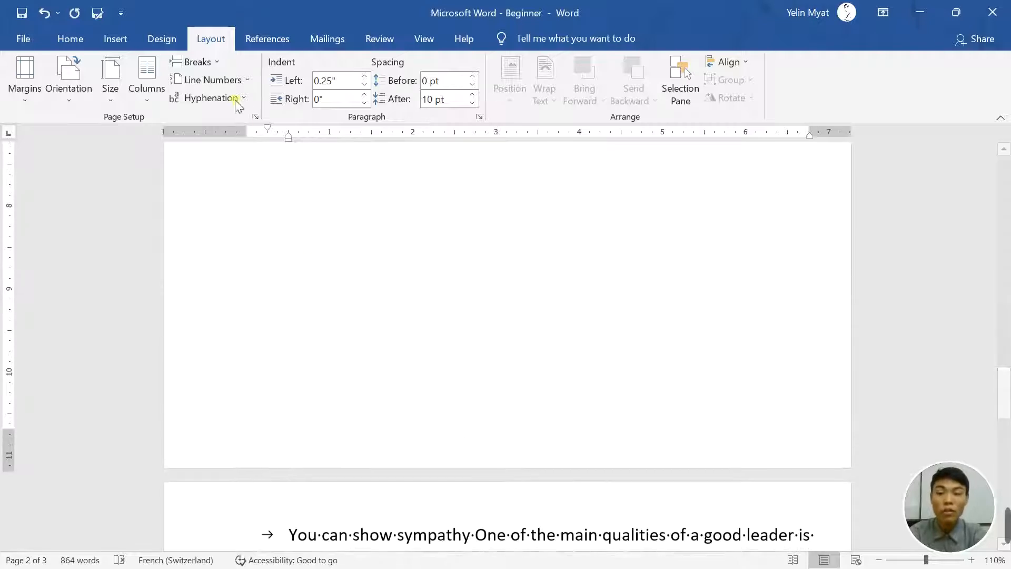
click(211, 61)
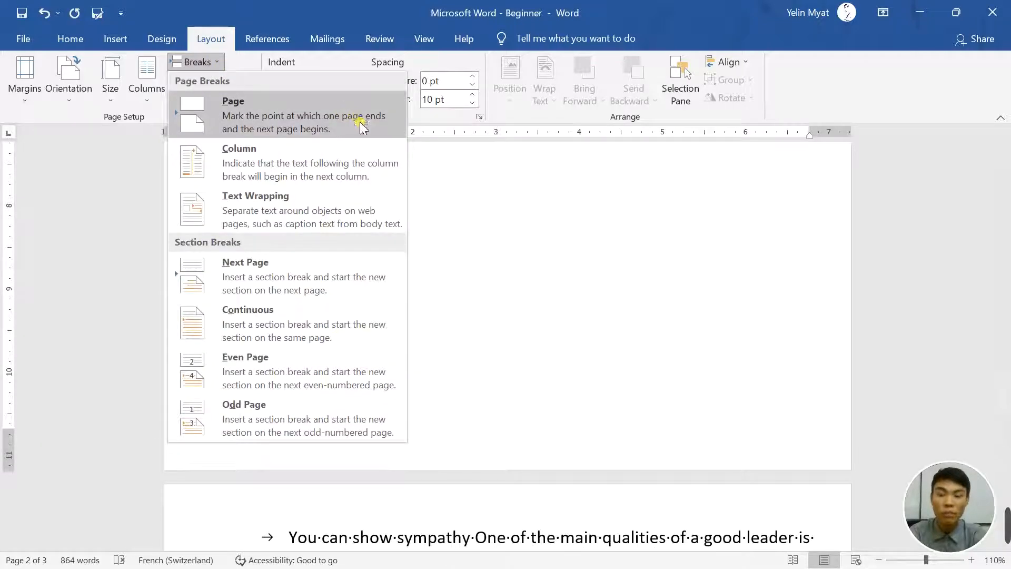
click(476, 255)
Delete the five placeholder bullets and join the page break to the end of the "Analytical and problem solving skills" line.
scroll(476, 256, up, 4)
scroll(387, 414, up, 5)
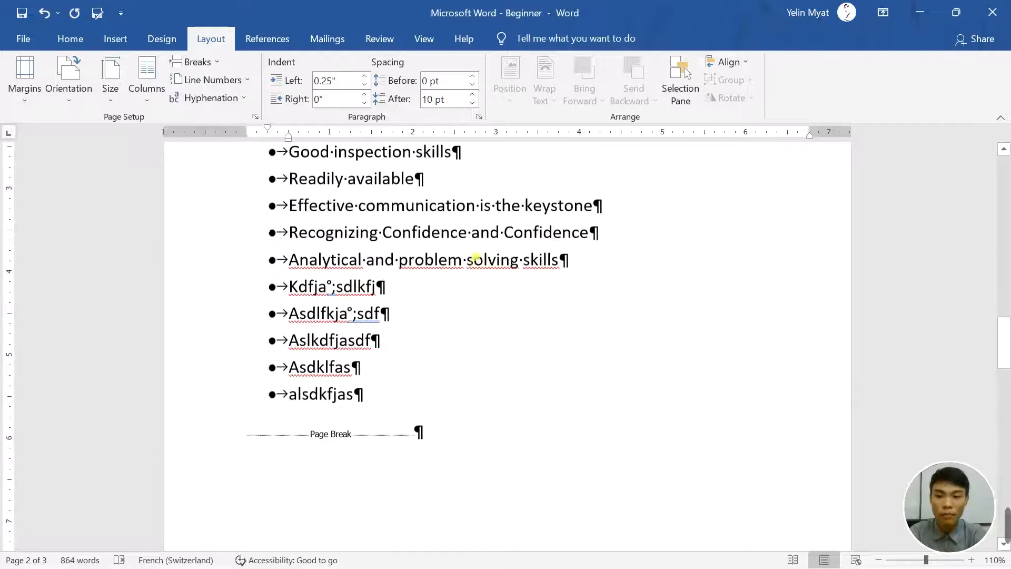
drag(353, 412, 284, 304)
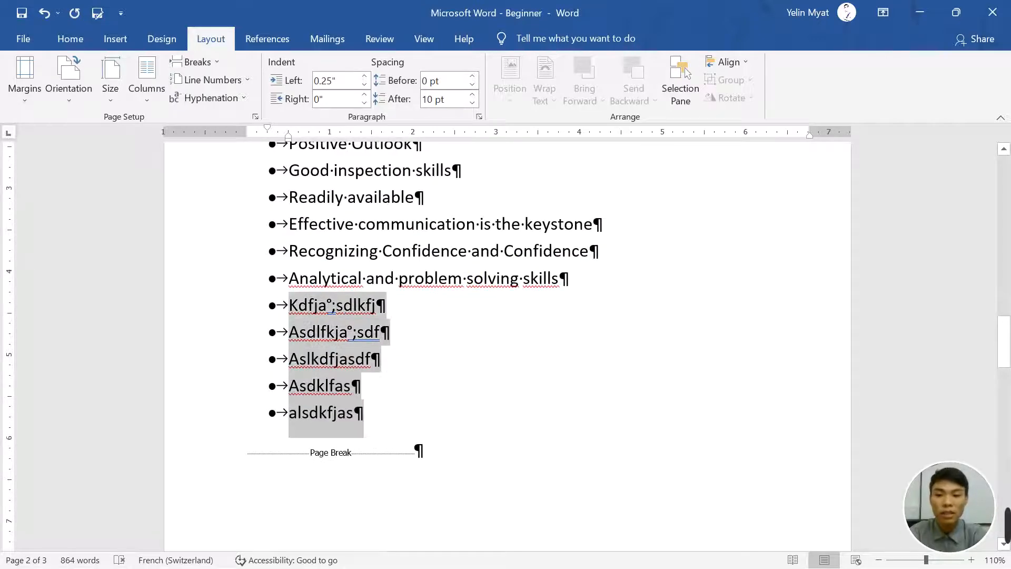
key(BackSpace)
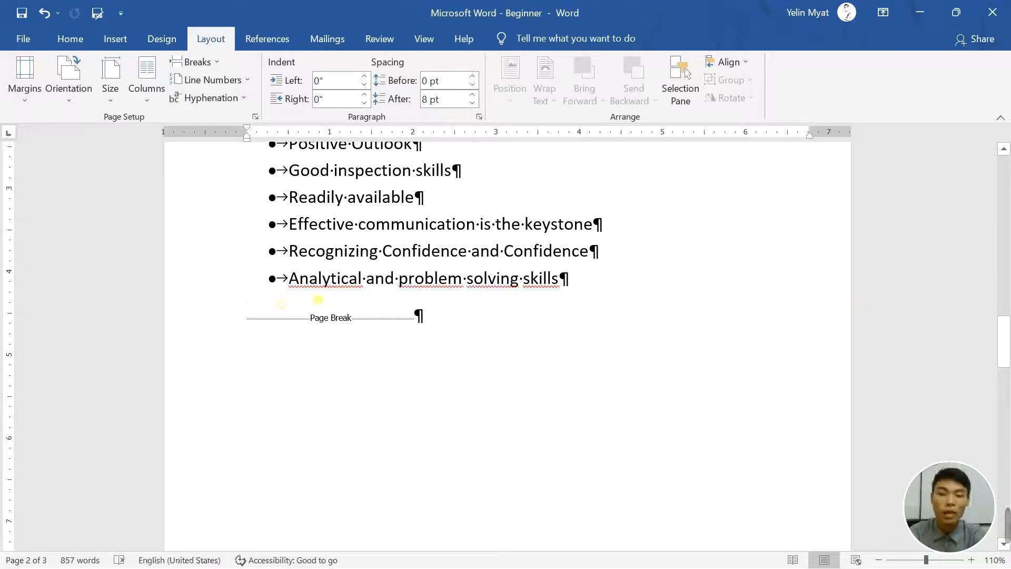
key(BackSpace)
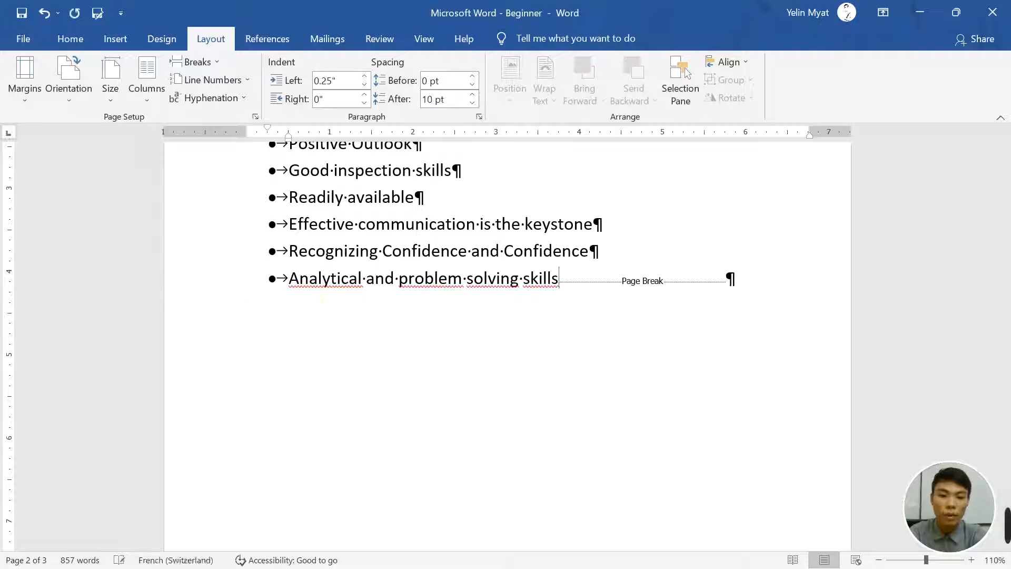
scroll(458, 362, down, 1)
scroll(458, 362, down, 10)
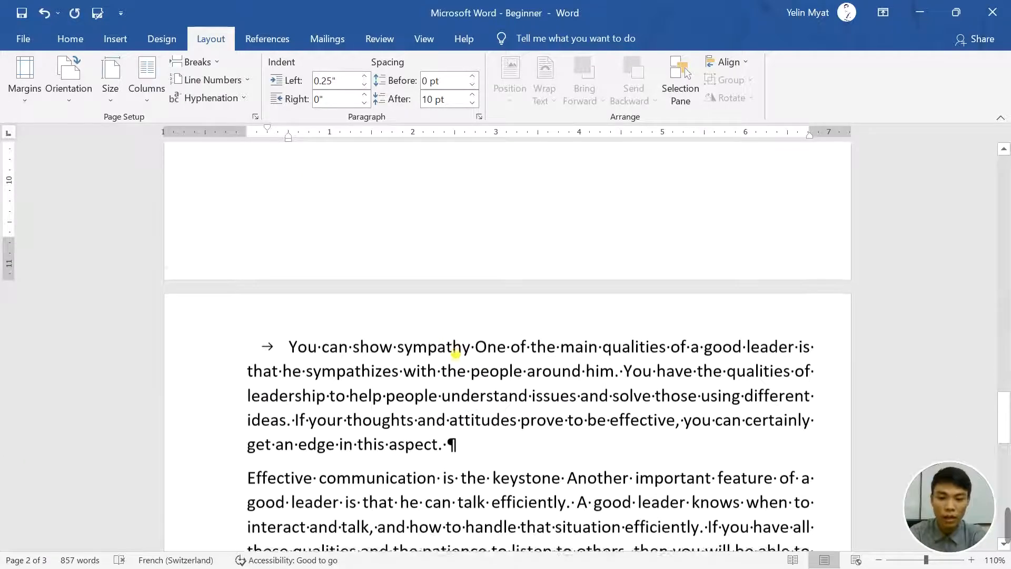
scroll(458, 362, up, 5)
scroll(456, 358, up, 10)
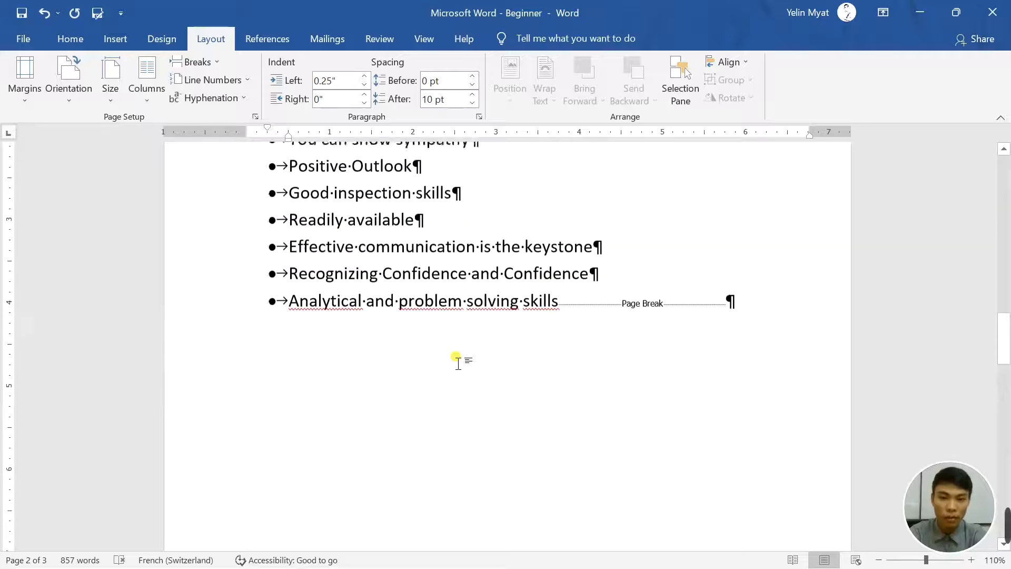
Insert a Next Page section break before the "Positive outlook" paragraph.
scroll(454, 355, up, 1)
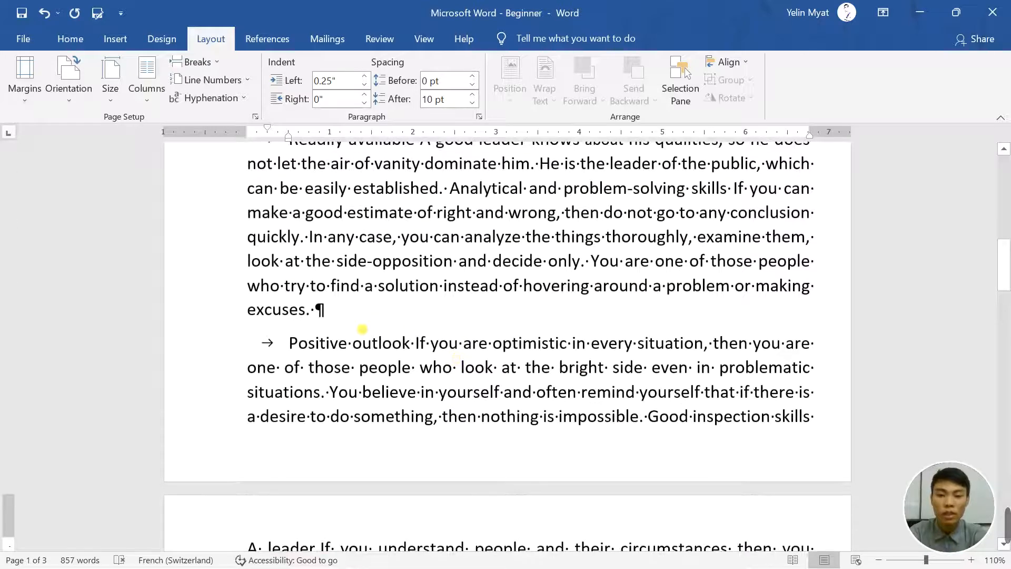
scroll(361, 327, down, 7)
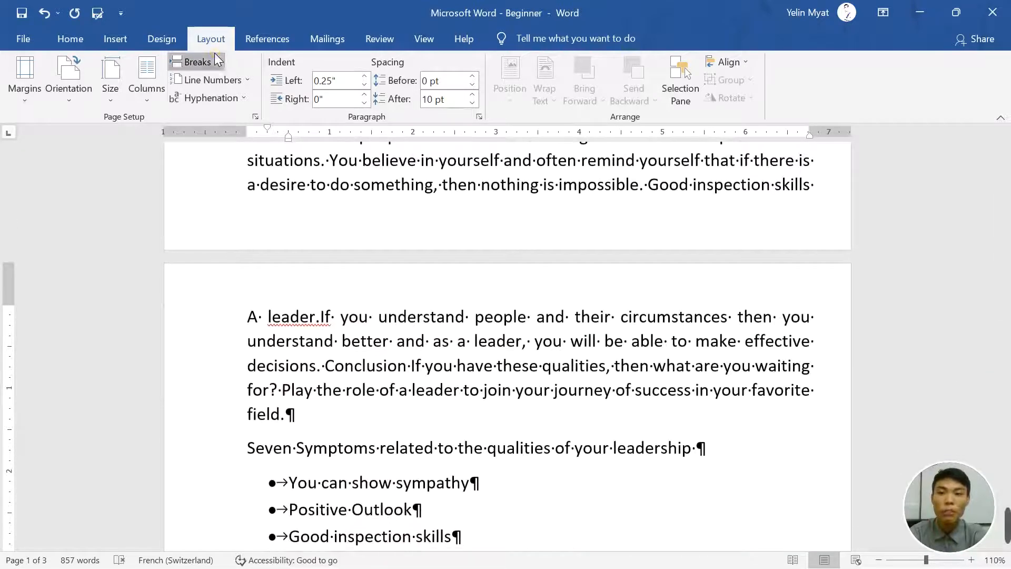
click(208, 61)
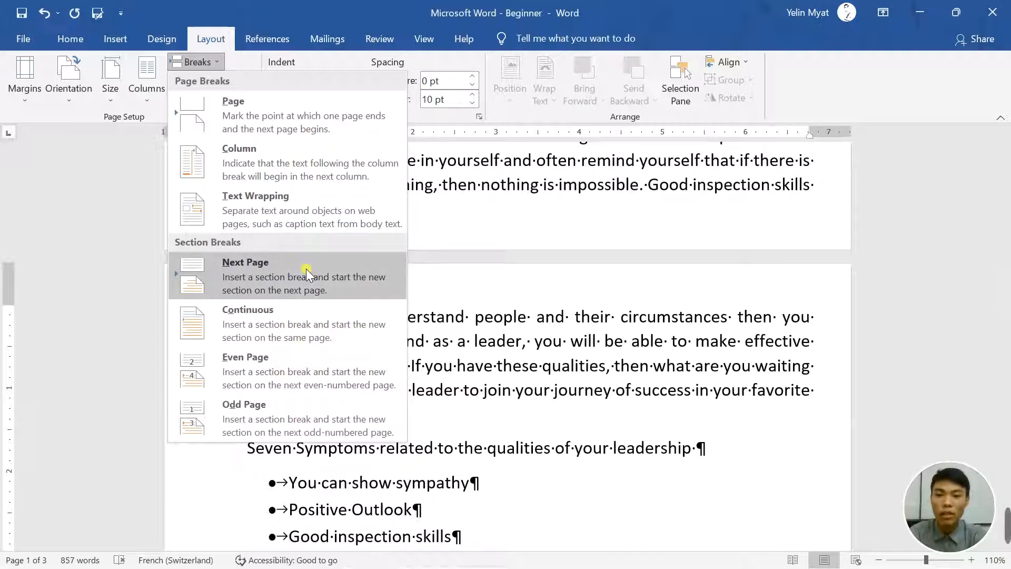
click(326, 285)
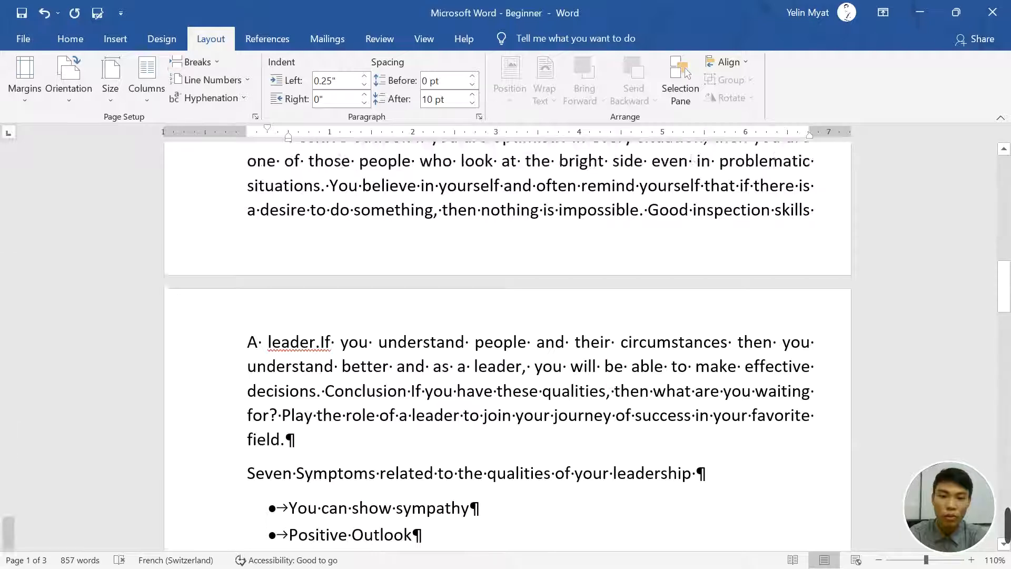
scroll(293, 410, up, 5)
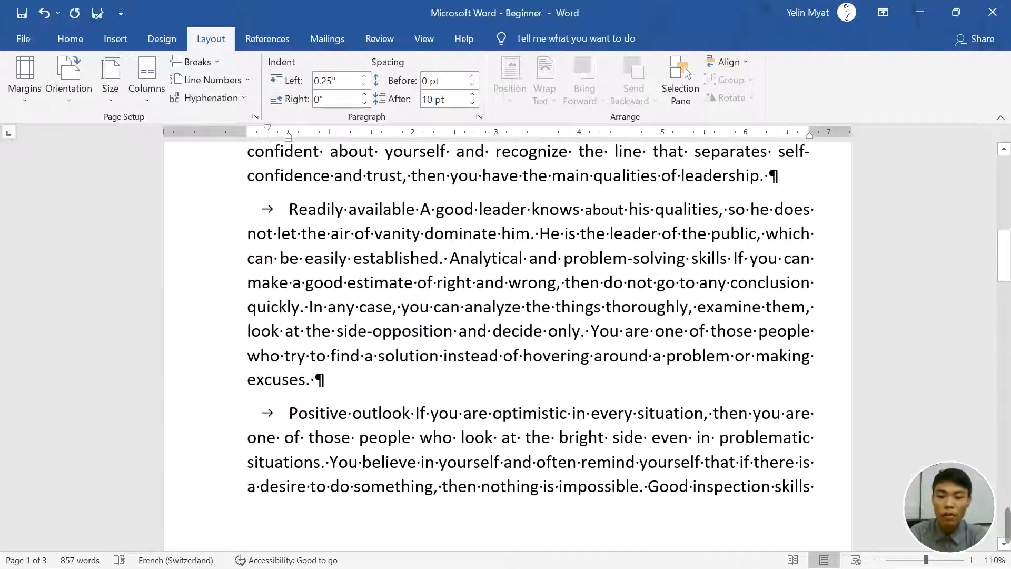
click(209, 63)
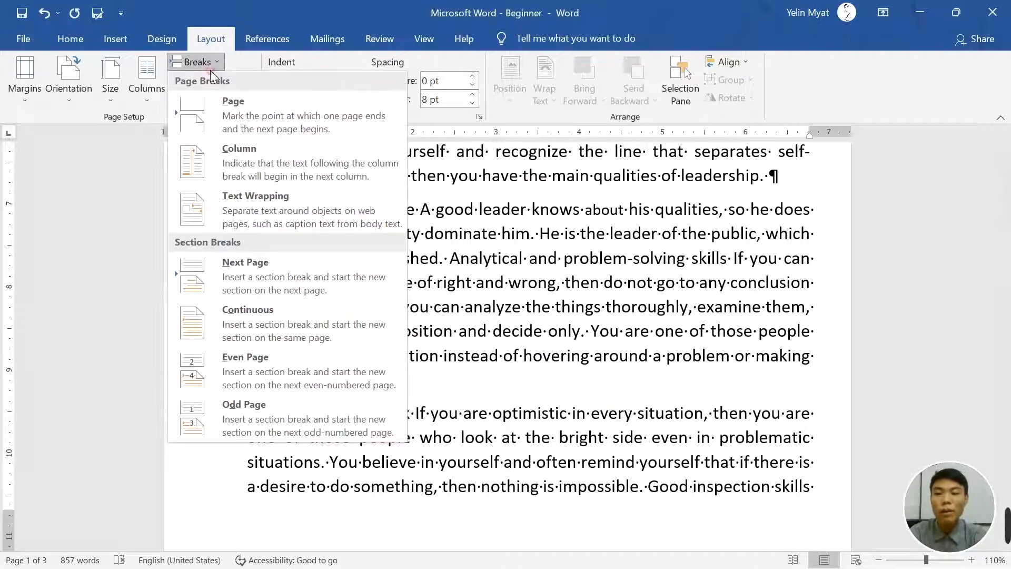
click(274, 283)
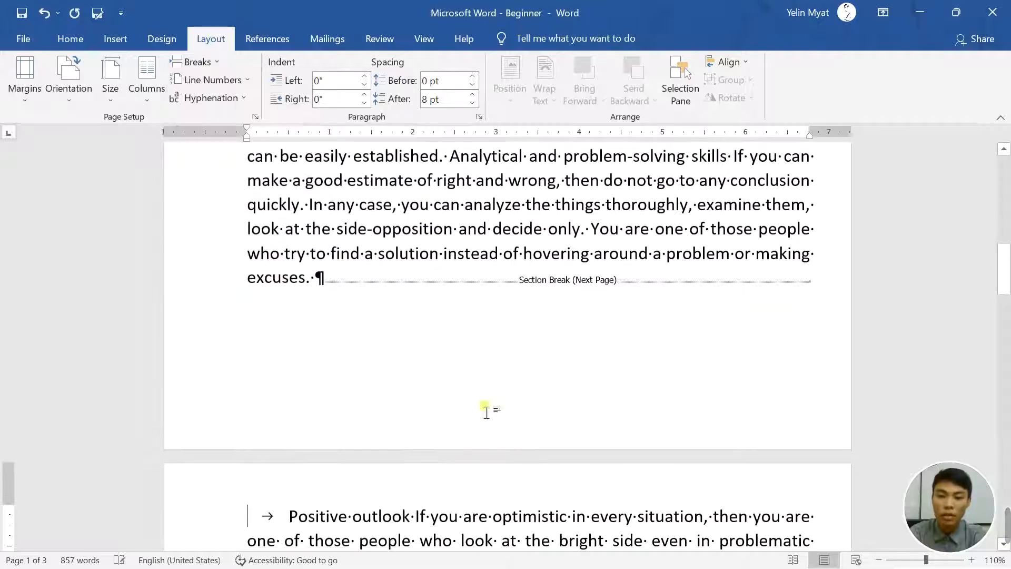
Examine how the text is distributed over the pages around the section break and the page break.
scroll(485, 406, down, 7)
scroll(504, 487, down, 2)
scroll(504, 487, up, 6)
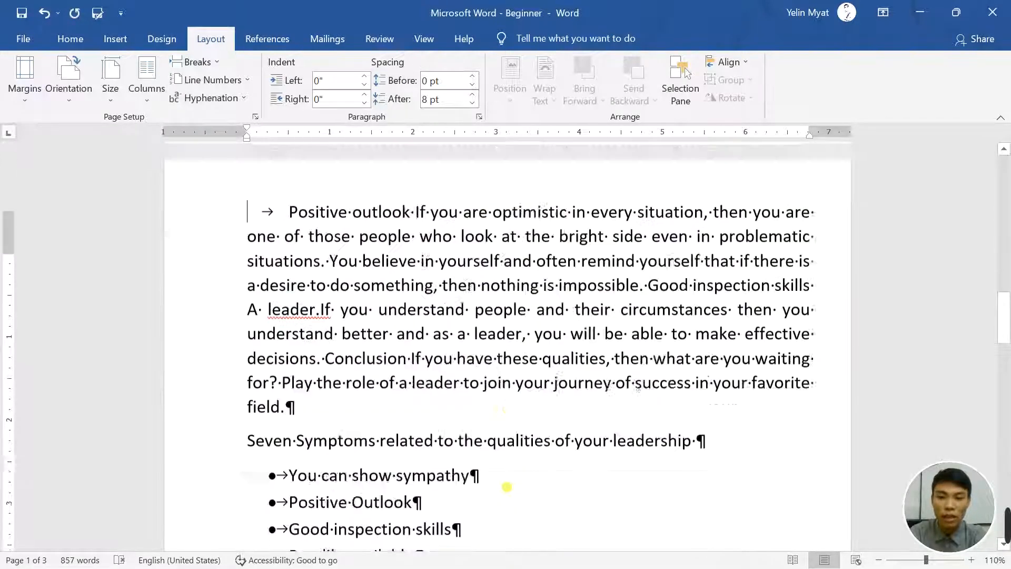
scroll(505, 487, down, 4)
scroll(507, 486, down, 6)
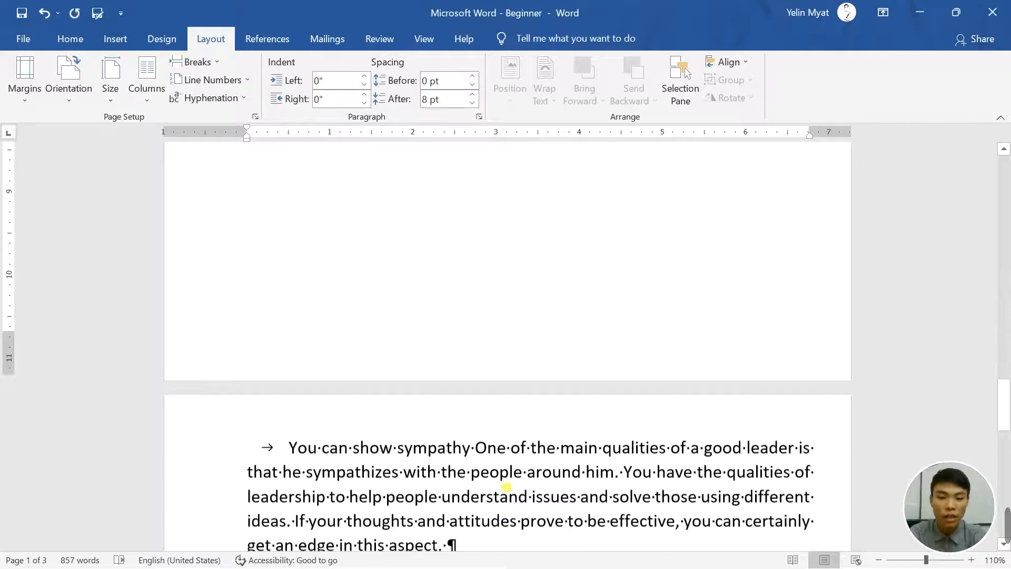
scroll(506, 486, up, 18)
scroll(507, 487, down, 15)
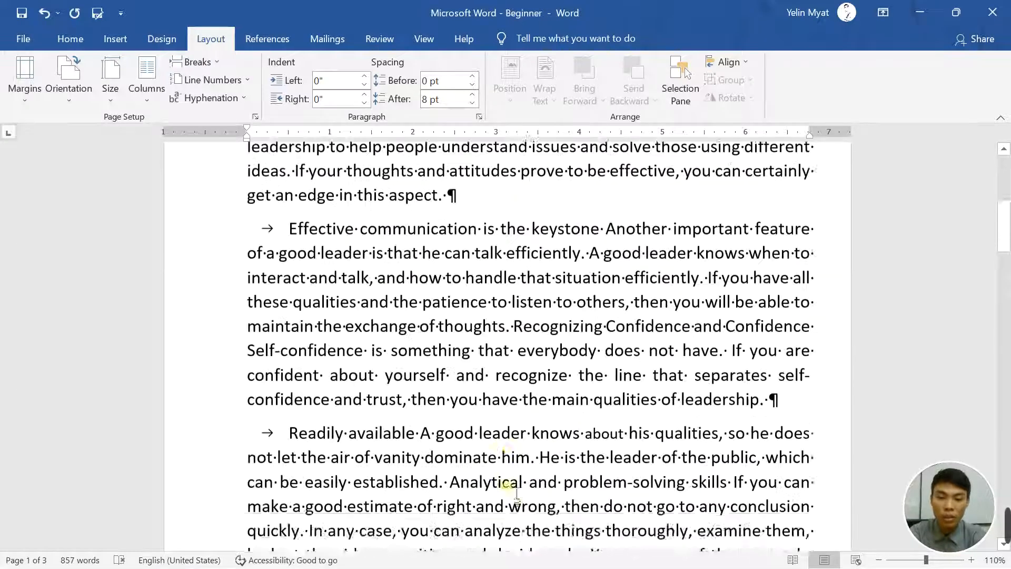
Examine where the "Positive outlook" section begins and ends between the section break and the page break, and review the break types.
scroll(504, 487, down, 4)
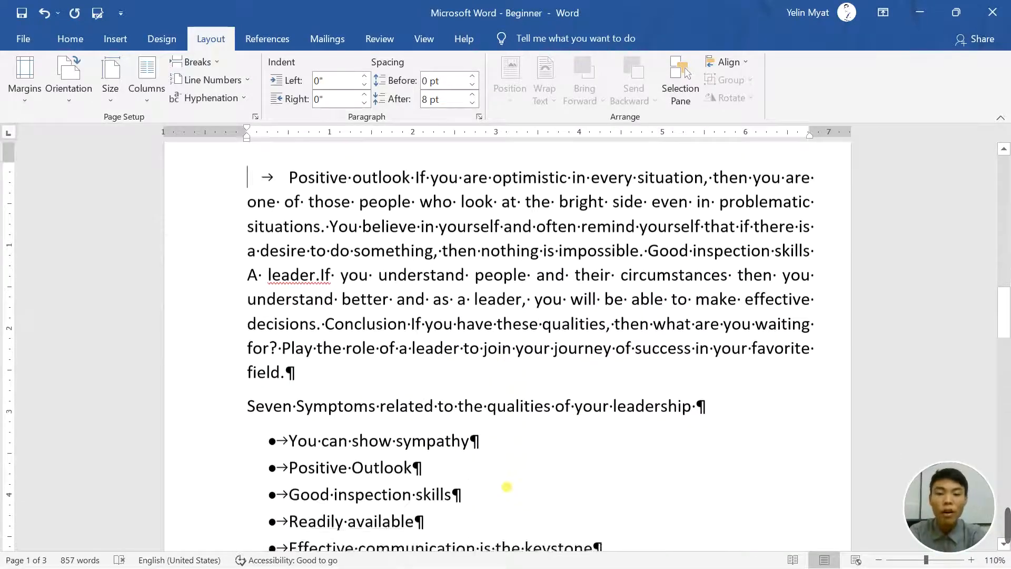
scroll(505, 487, up, 2)
scroll(506, 487, down, 1)
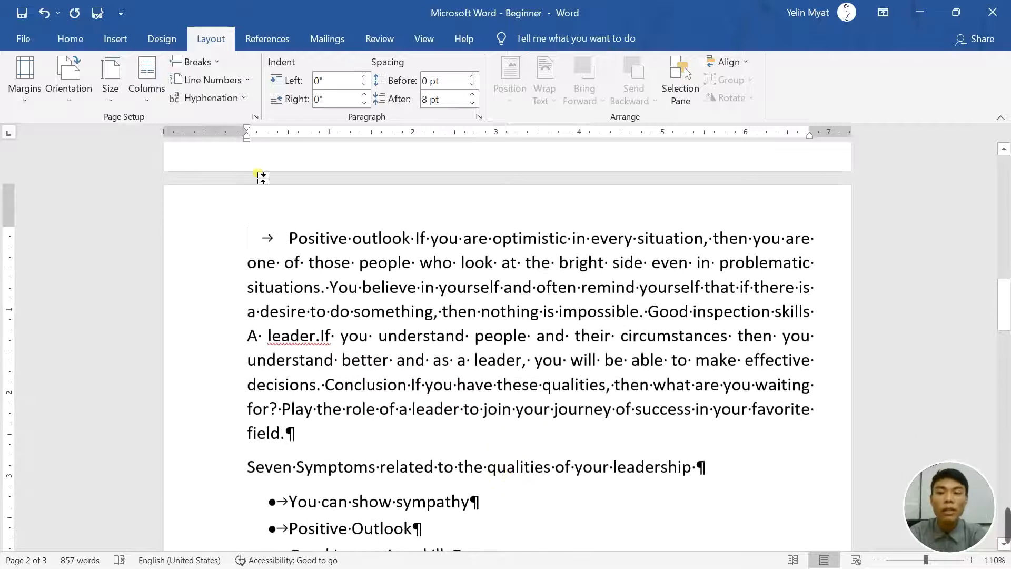
click(220, 67)
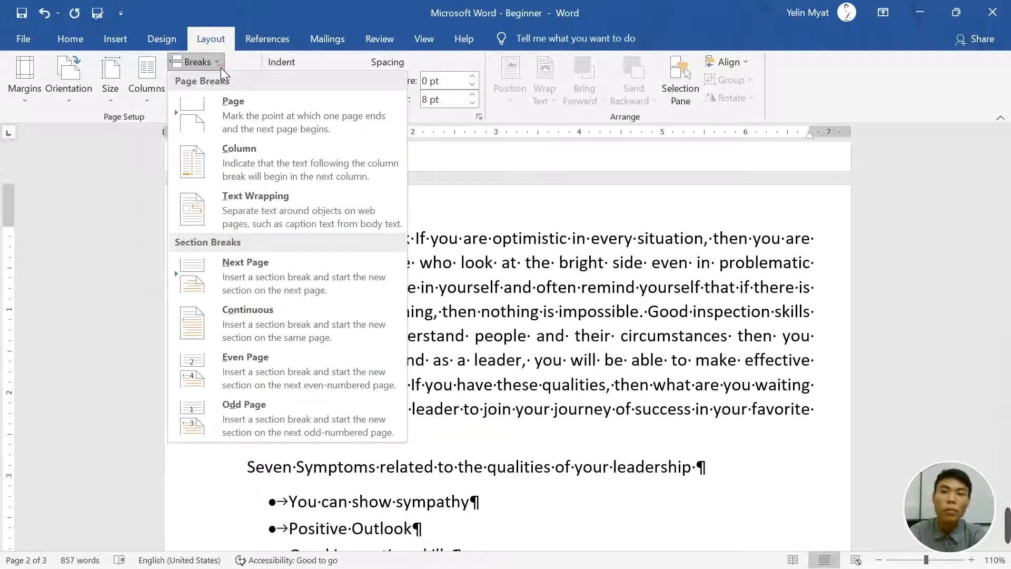
click(255, 64)
scroll(473, 343, up, 5)
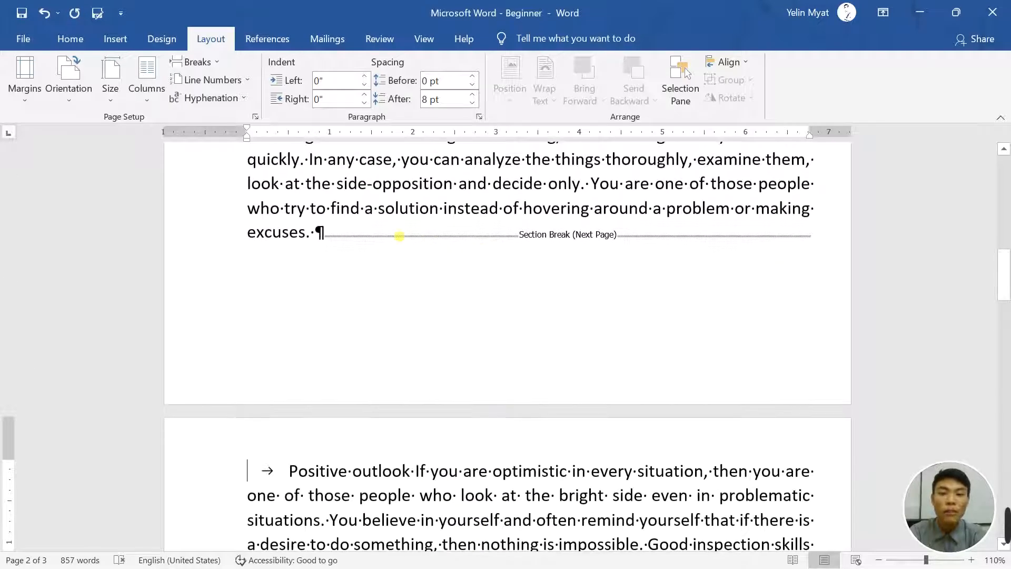
scroll(399, 236, down, 10)
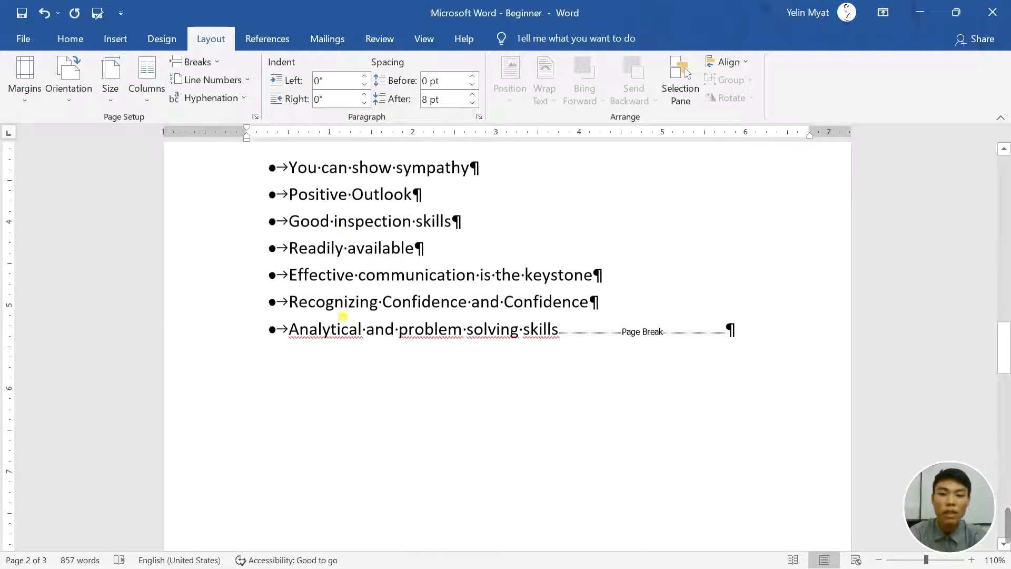
scroll(342, 316, up, 4)
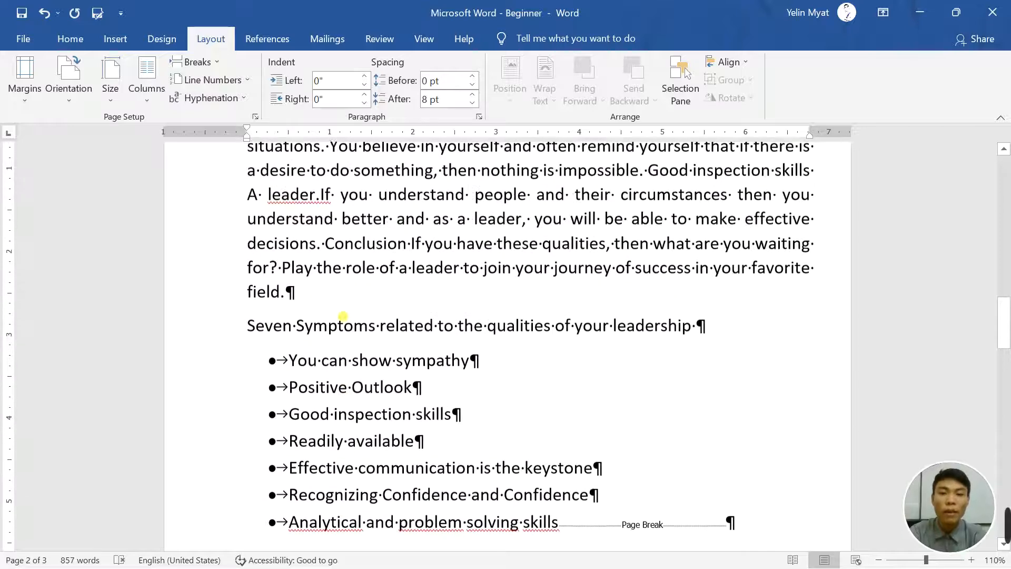
scroll(343, 316, up, 2)
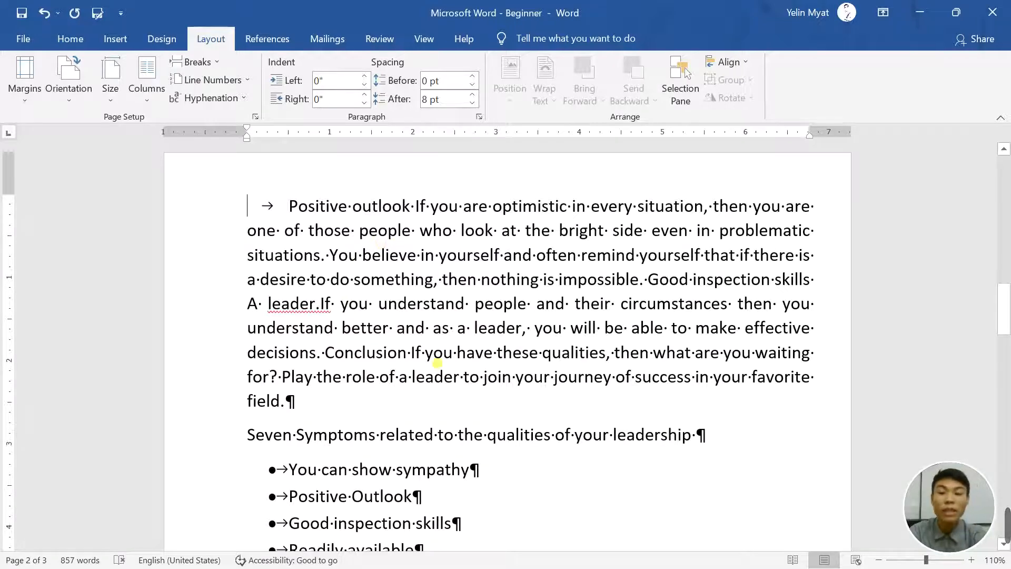
scroll(436, 315, down, 2)
scroll(435, 300, down, 1)
scroll(433, 367, up, 3)
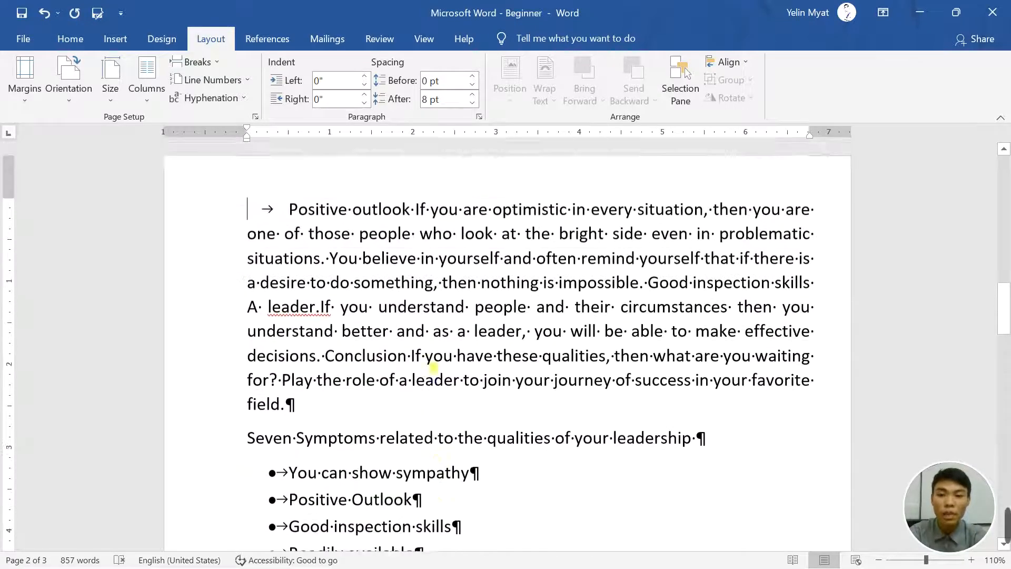
Apply Narrow margins (0.5" on all sides) to the section from the "Positive outlook" paragraph through the bulleted list.
scroll(433, 367, up, 1)
drag(248, 272, 755, 457)
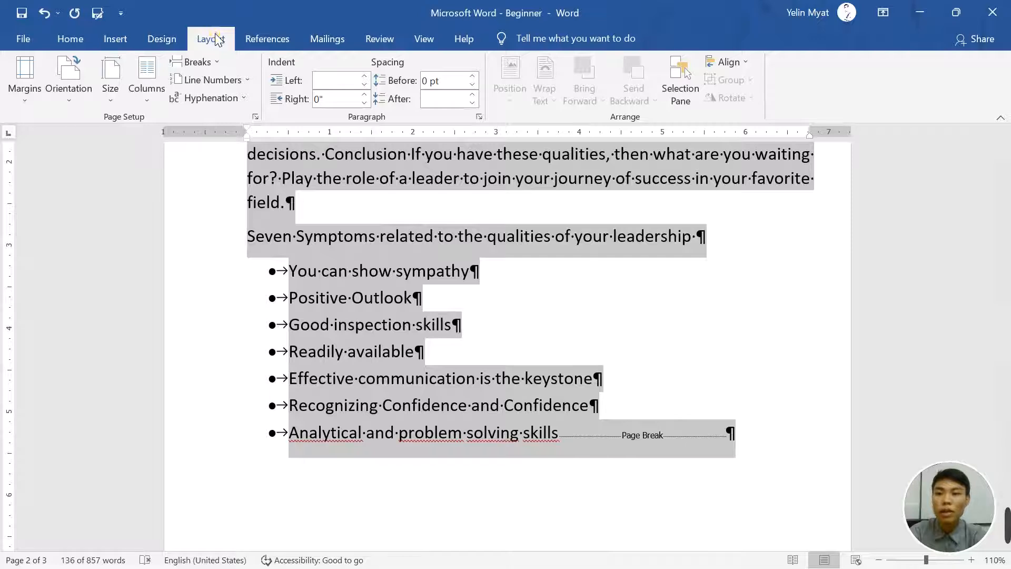
click(24, 79)
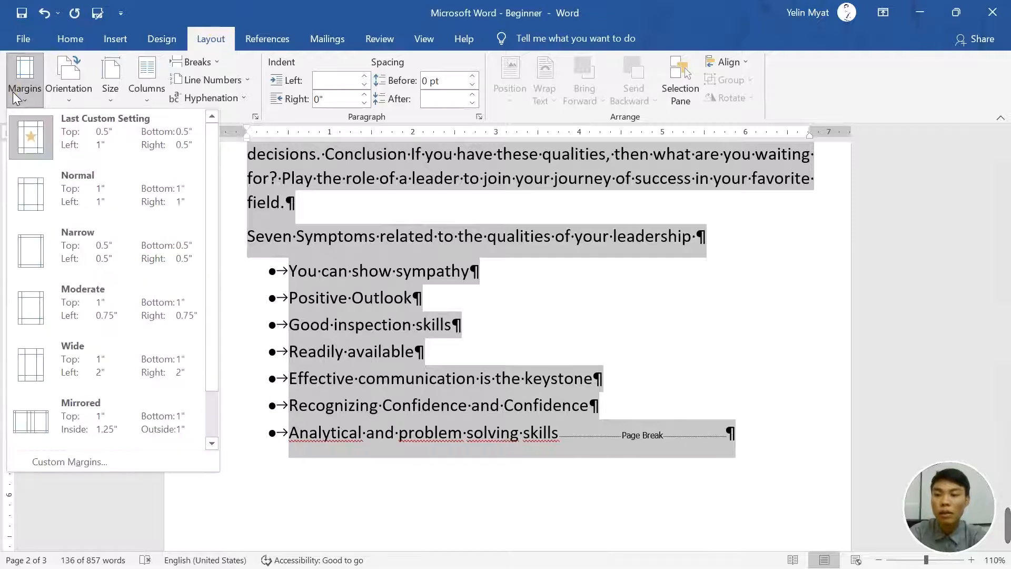
click(144, 265)
Compare the margins of the text before the Next Page section break with those of the "Positive outlook" section and bulleted list.
scroll(152, 271, up, 5)
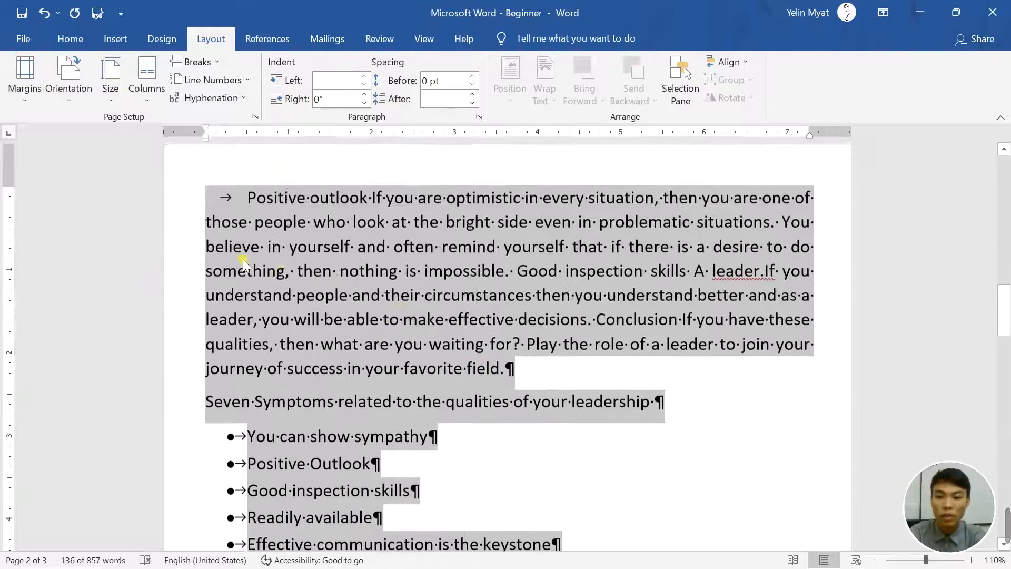
scroll(507, 315, up, 6)
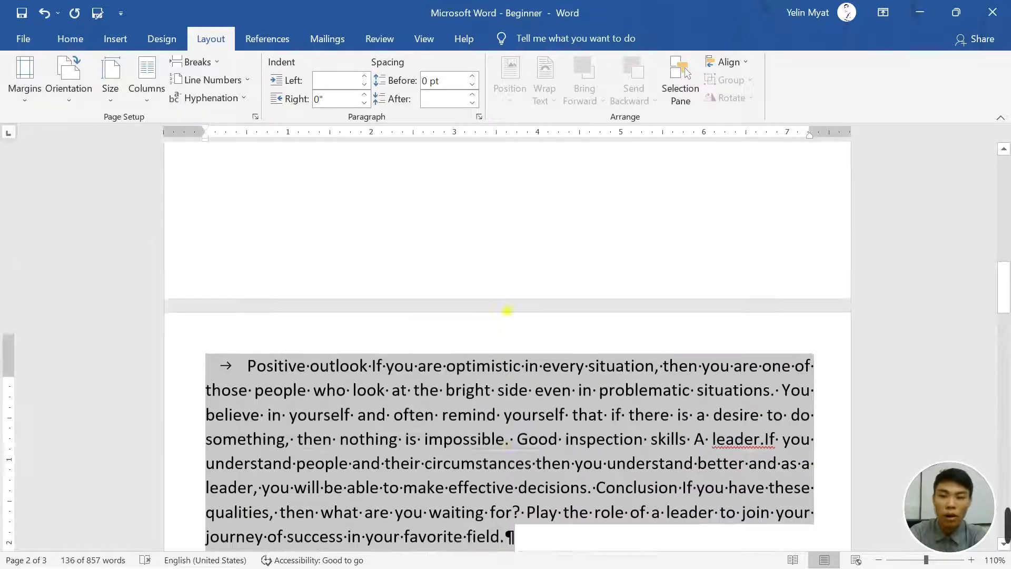
click(251, 251)
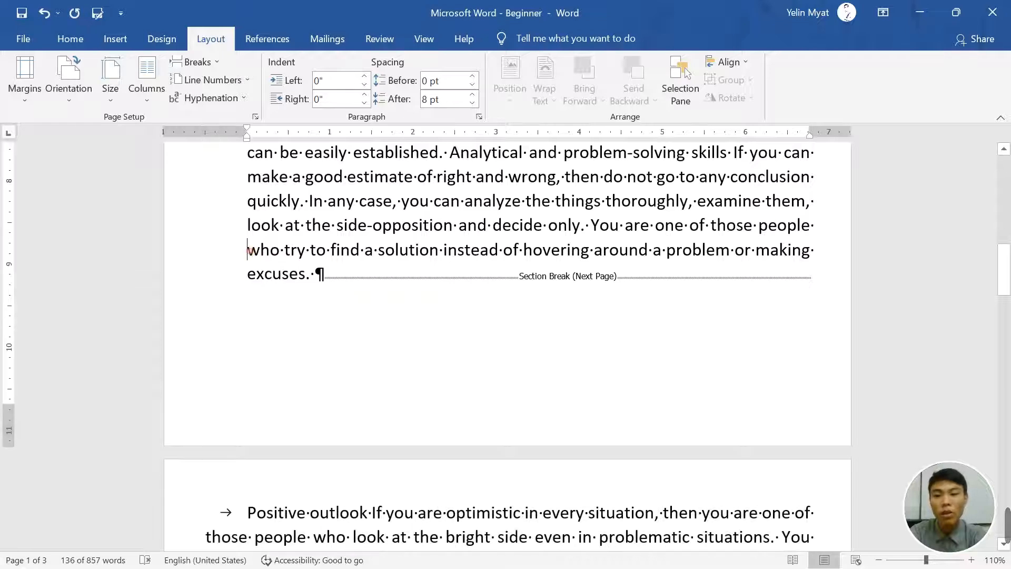
drag(251, 250, 314, 280)
scroll(316, 272, down, 1)
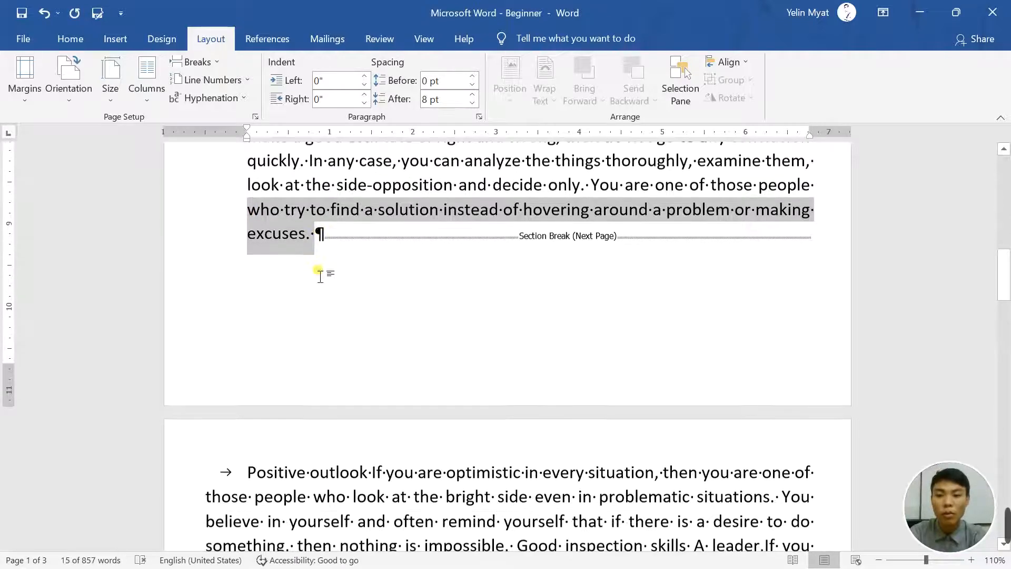
scroll(253, 266, down, 3)
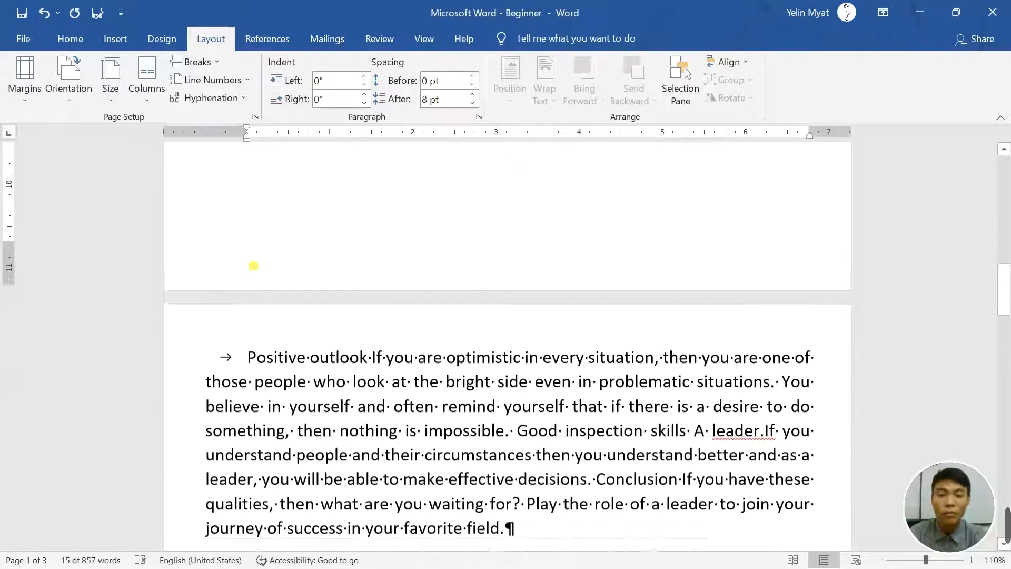
click(198, 64)
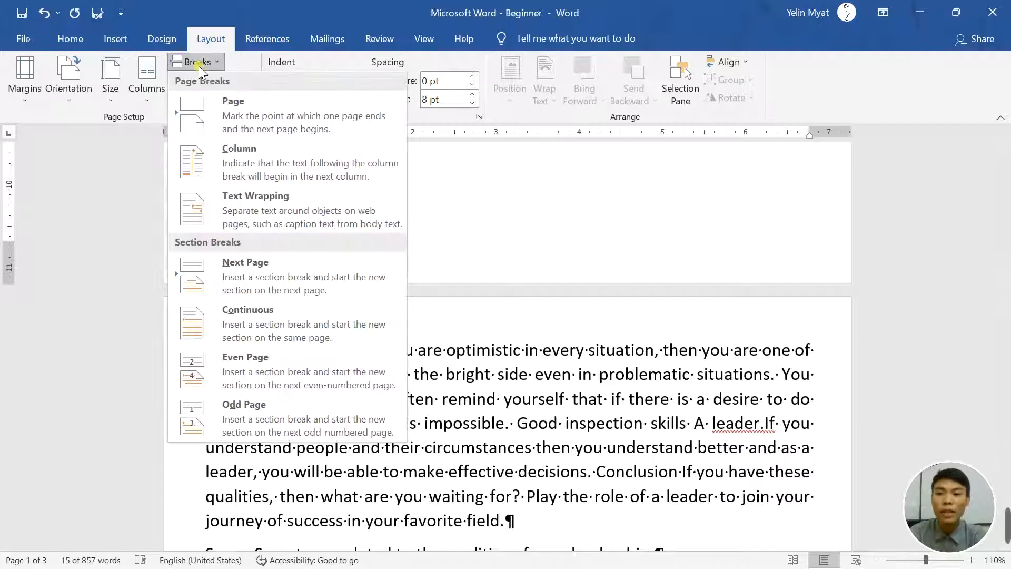
click(571, 451)
scroll(571, 451, up, 1)
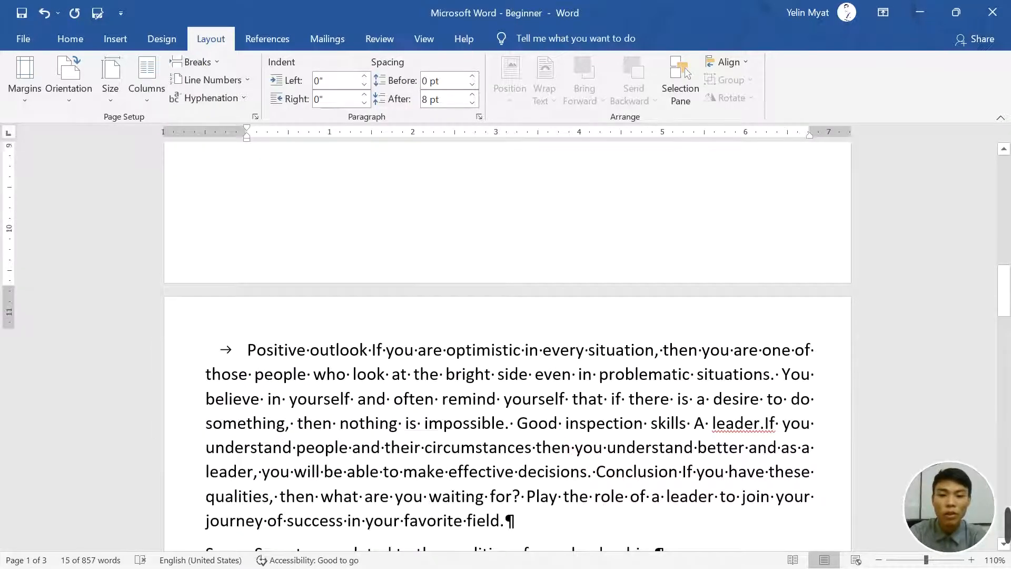
scroll(569, 445, up, 3)
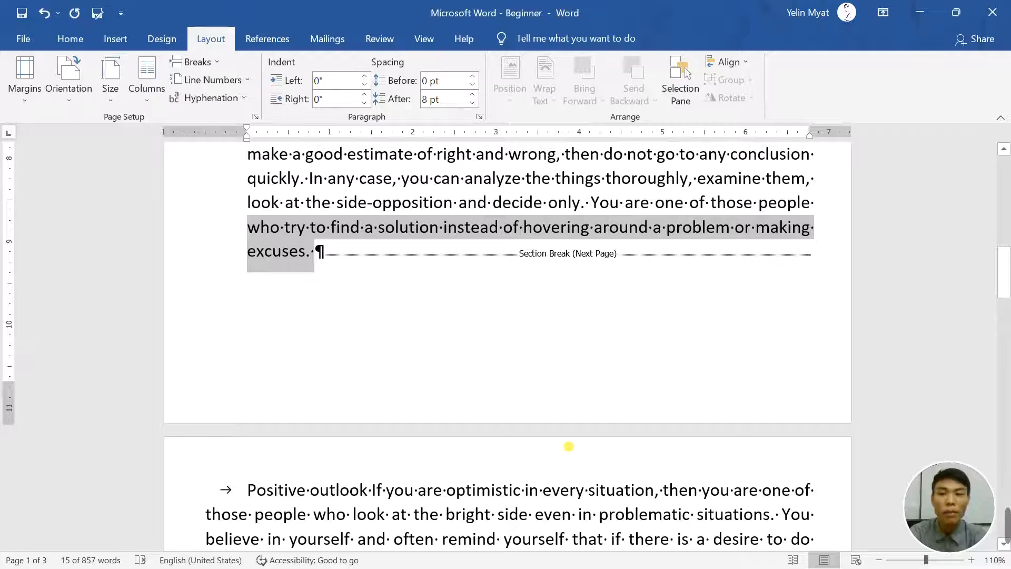
scroll(568, 445, down, 2)
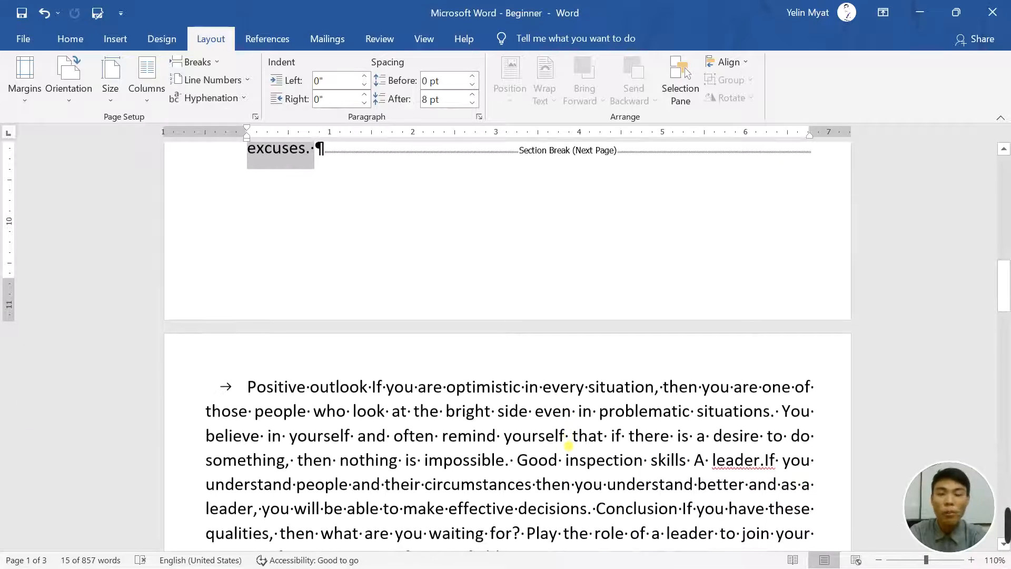
scroll(569, 446, down, 5)
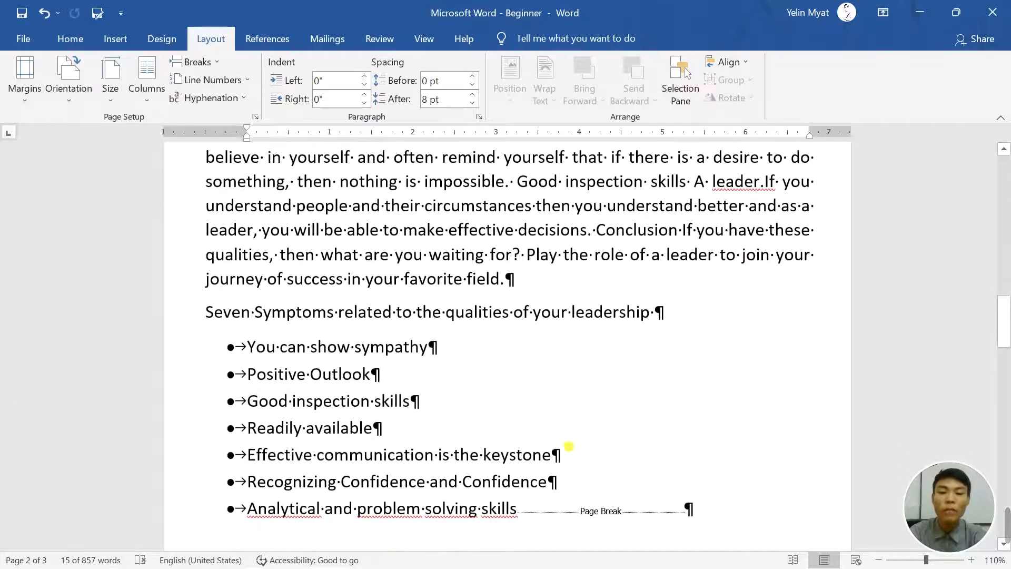
scroll(568, 446, down, 2)
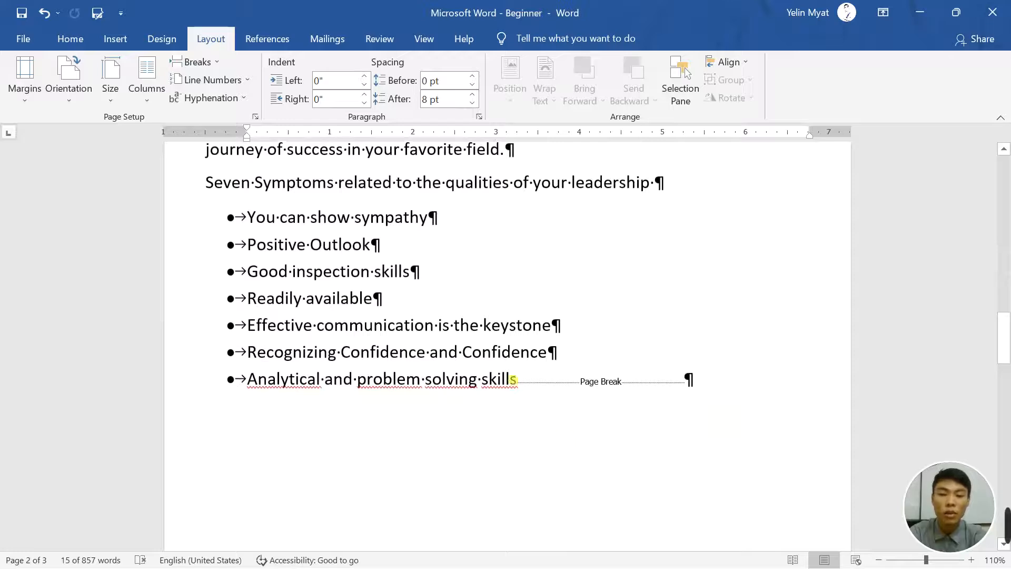
click(516, 382)
scroll(513, 382, up, 7)
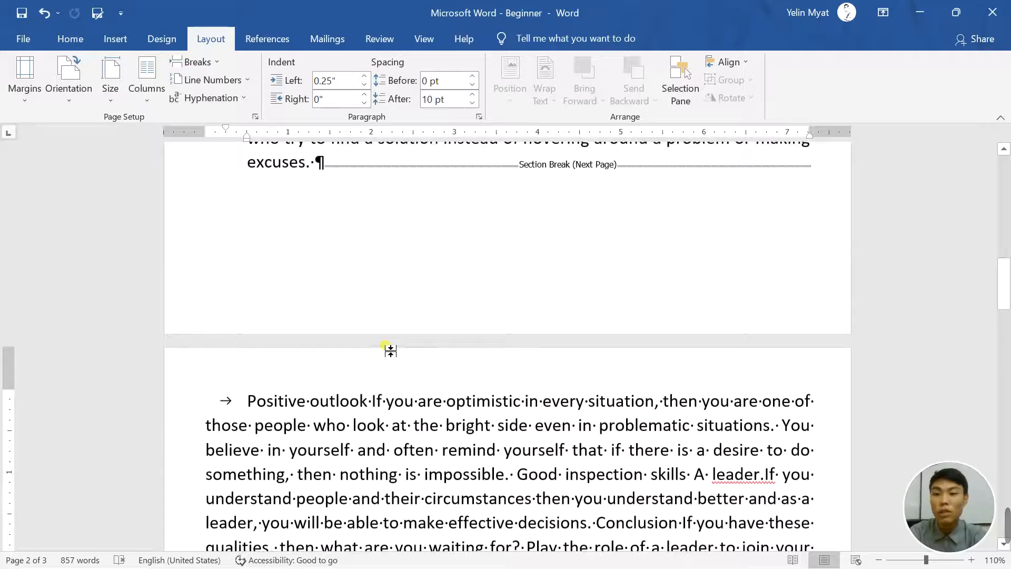
scroll(386, 347, down, 3)
scroll(385, 347, down, 4)
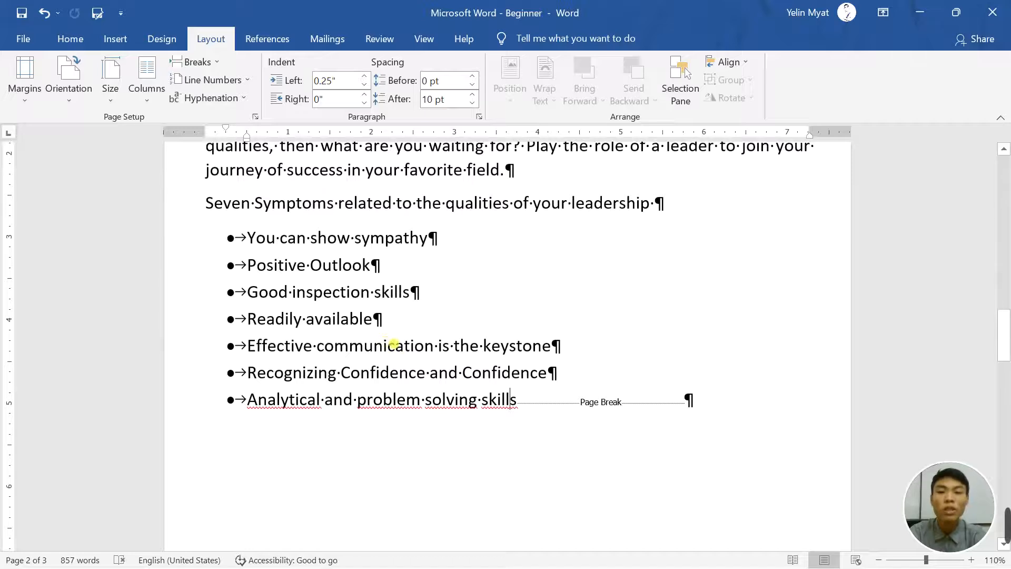
click(508, 399)
drag(509, 399, 252, 242)
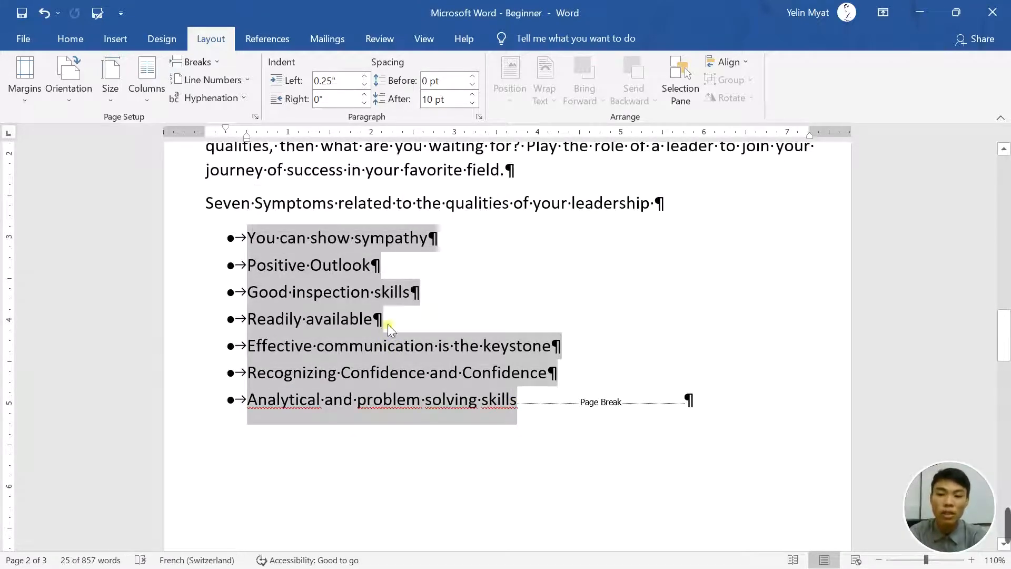
scroll(401, 350, down, 2)
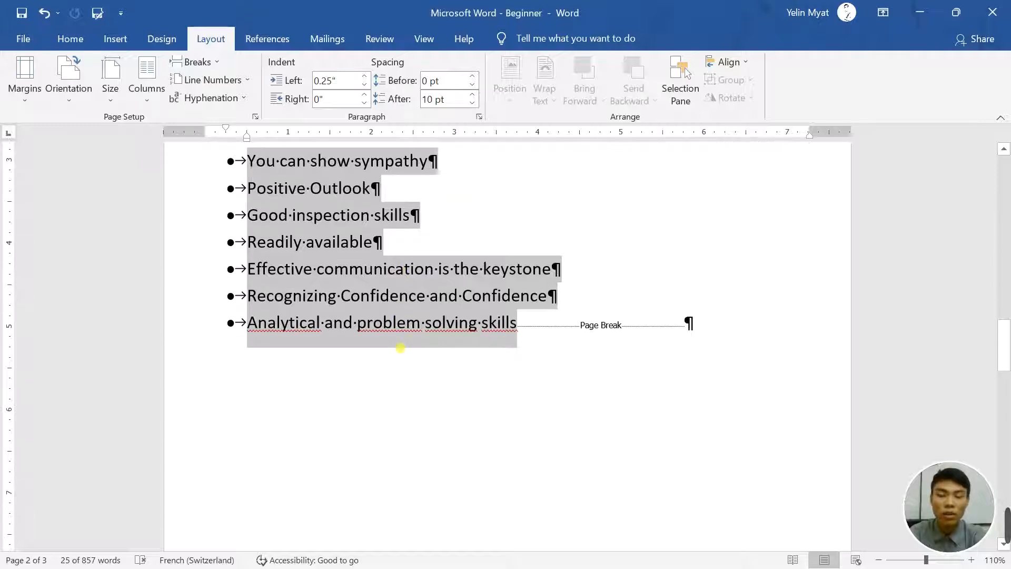
scroll(435, 336, up, 2)
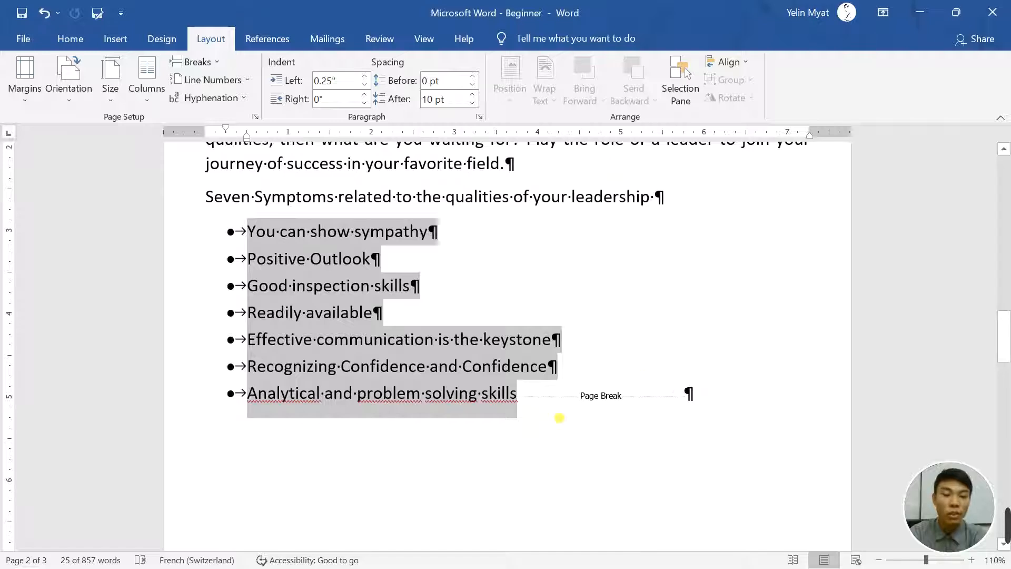
scroll(559, 417, down, 2)
scroll(561, 421, down, 6)
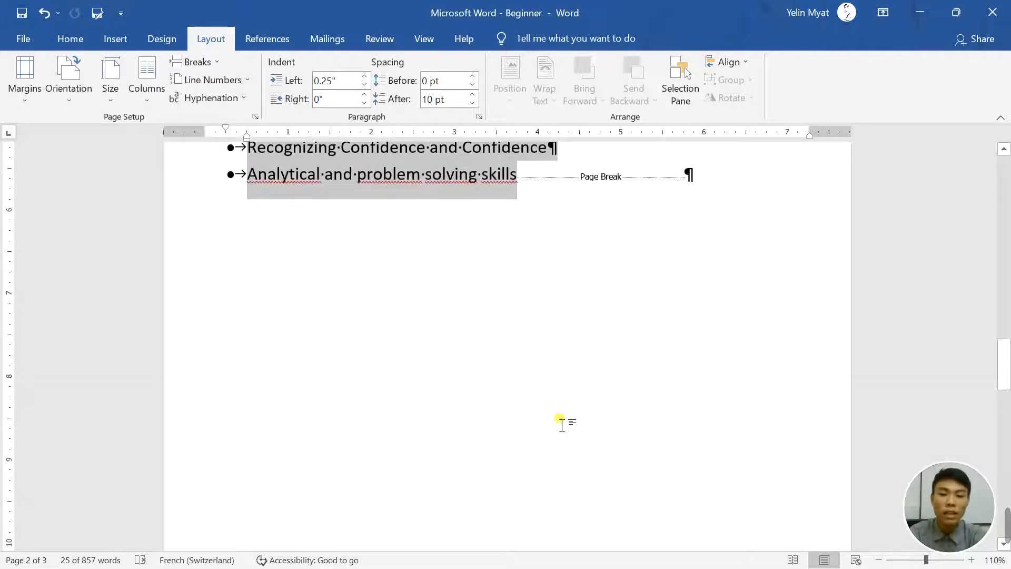
scroll(542, 336, up, 10)
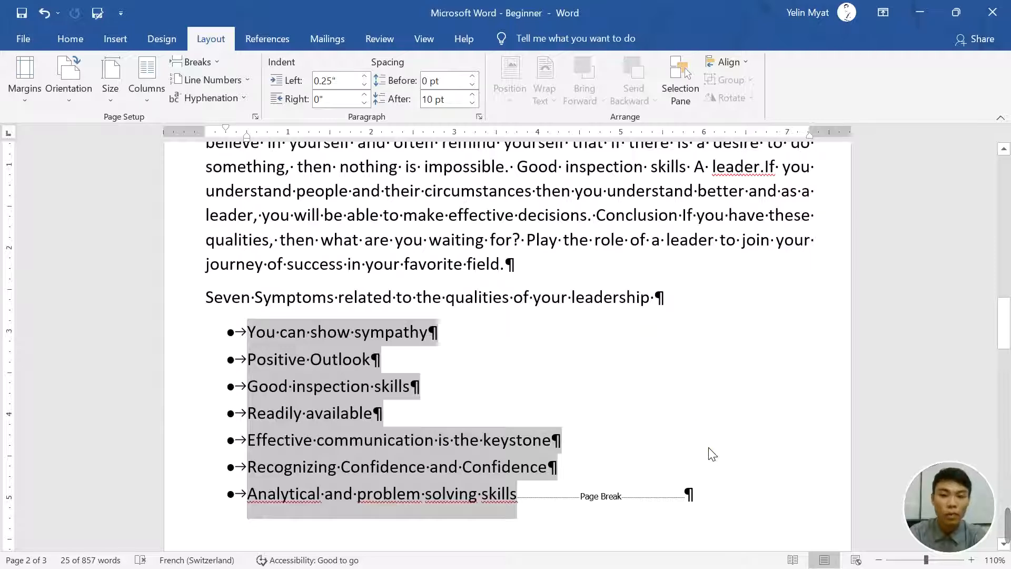
click(708, 447)
Lay out the seven bullets from "You can show sympathy" to "Analytical and problem solving skills" in two columns.
scroll(430, 414, down, 2)
scroll(431, 415, down, 1)
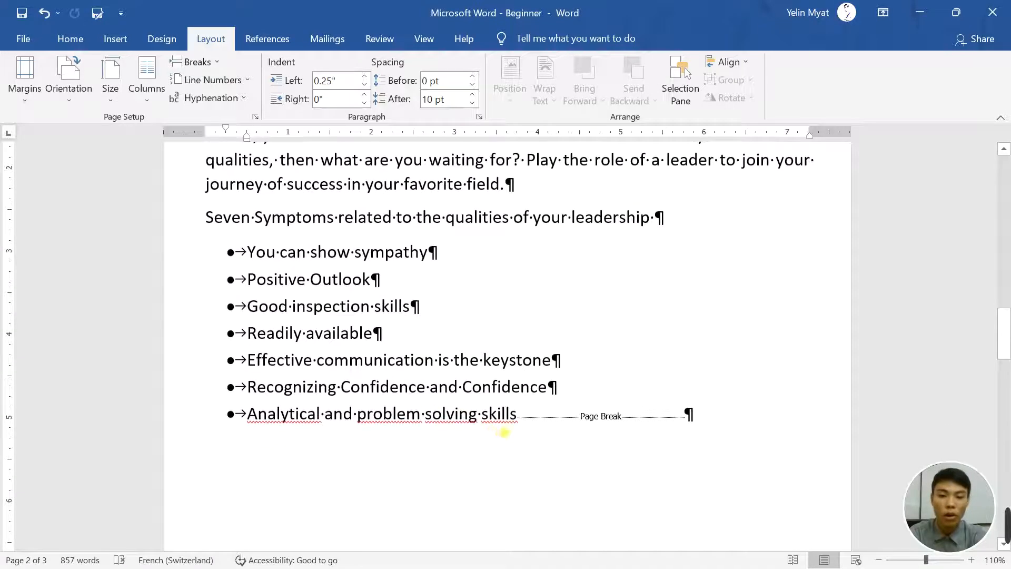
drag(514, 420, 247, 252)
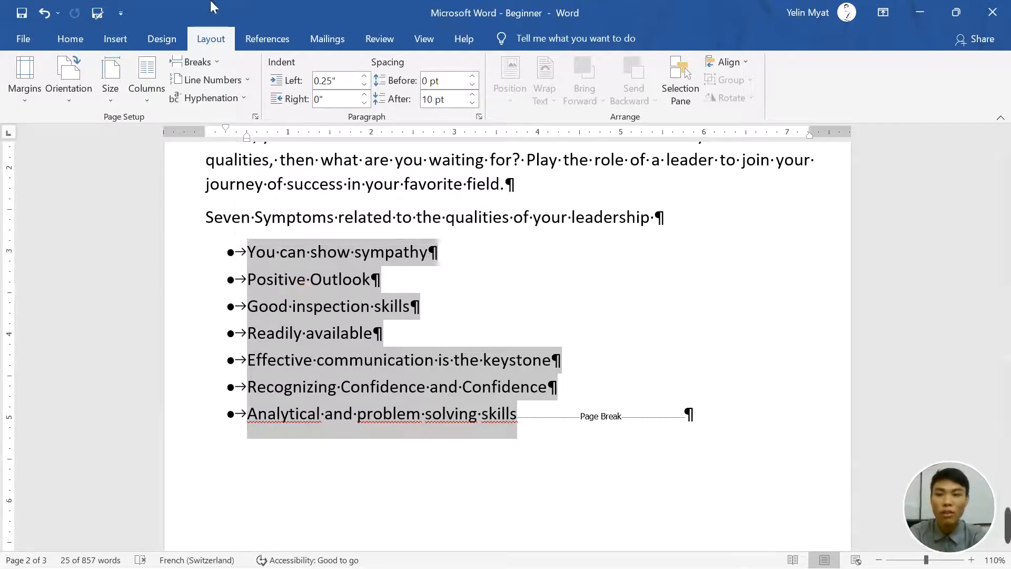
click(140, 96)
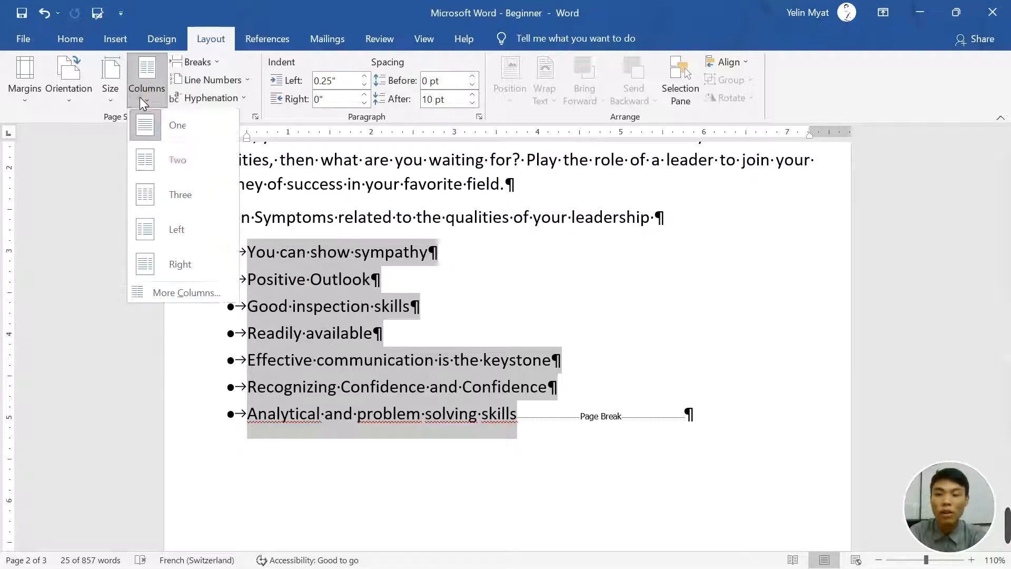
click(154, 163)
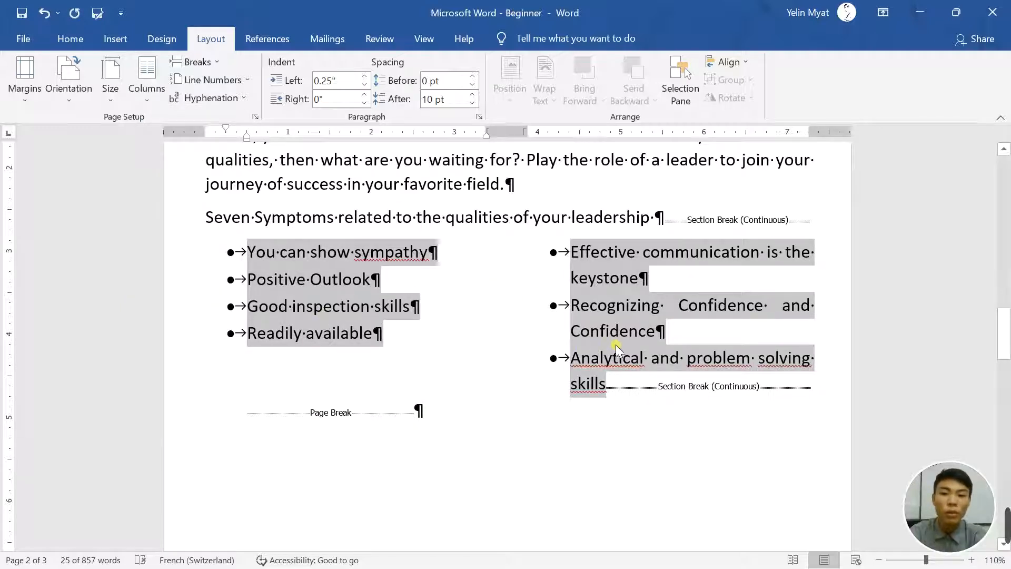
click(549, 328)
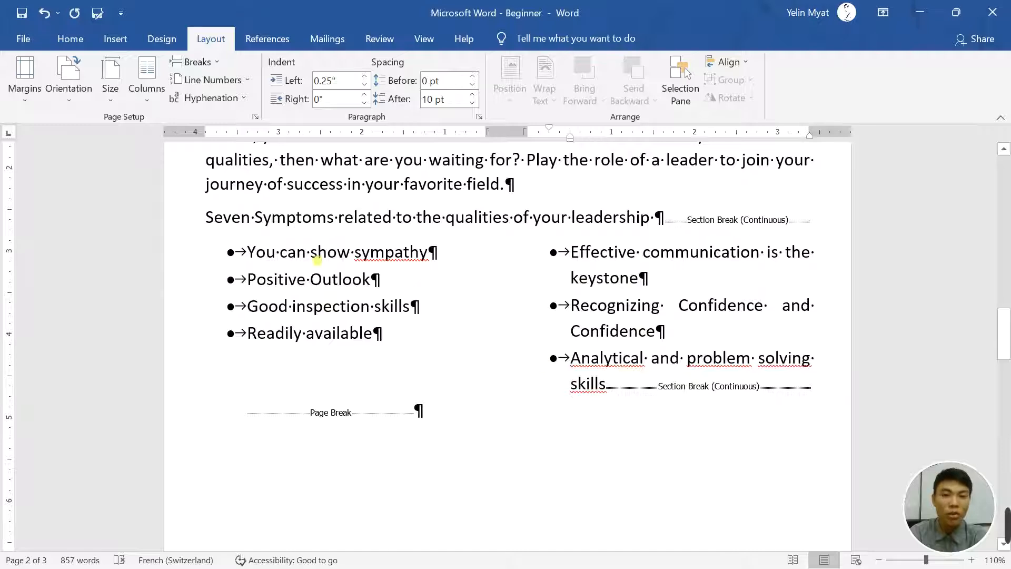
Turn off equal column width for the seven bullets and set the second column's width to 3.9" with 0" spacing.
drag(247, 251, 609, 391)
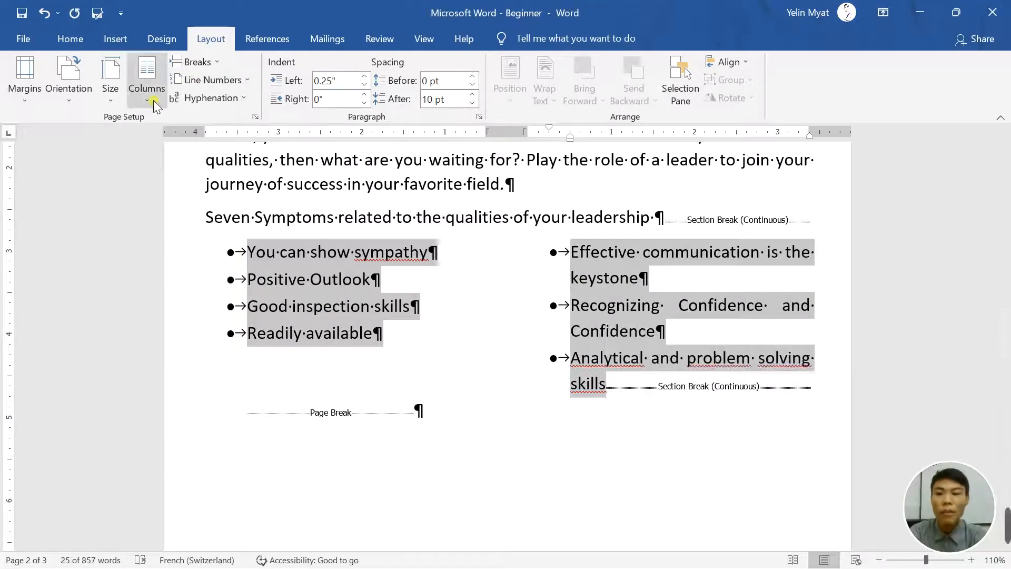
click(147, 76)
click(158, 294)
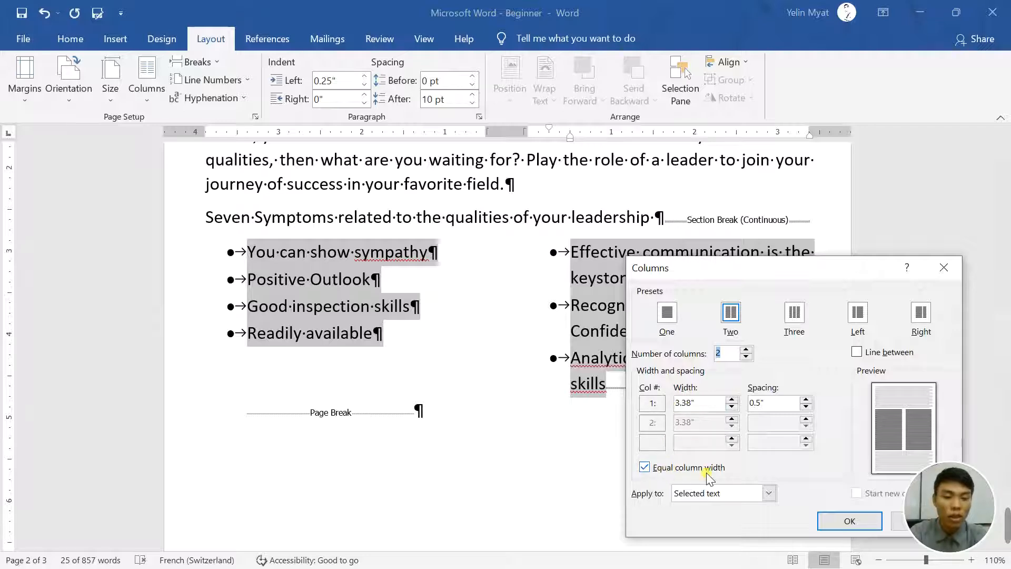
click(652, 477)
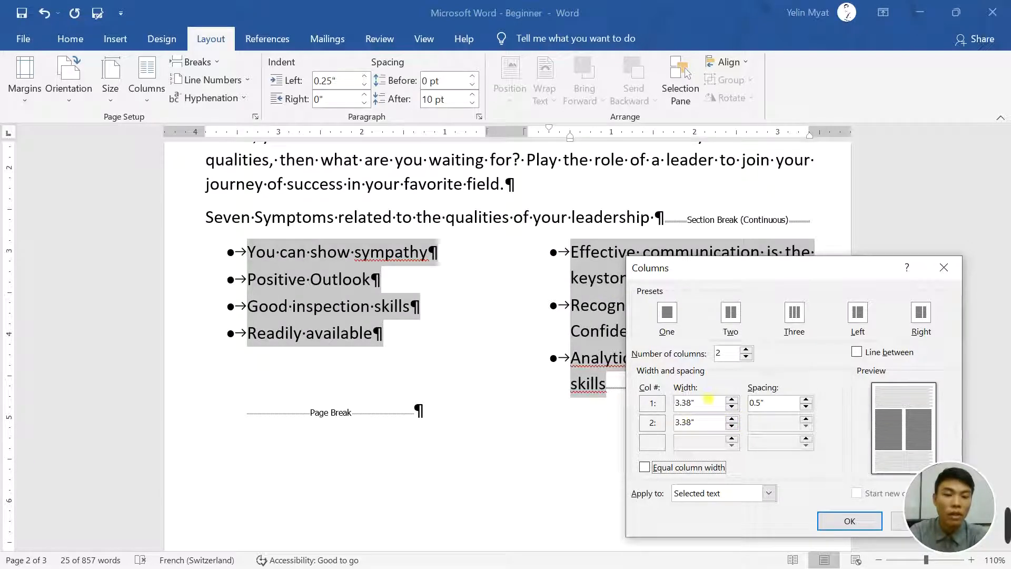
click(731, 421)
click(732, 420)
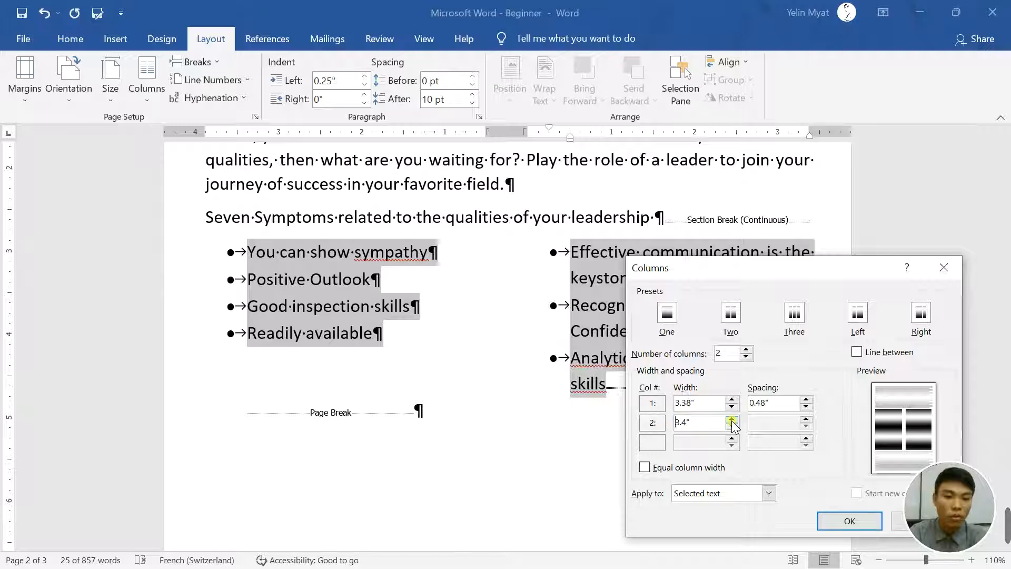
click(732, 420)
click(731, 420)
click(731, 420)
click(732, 419)
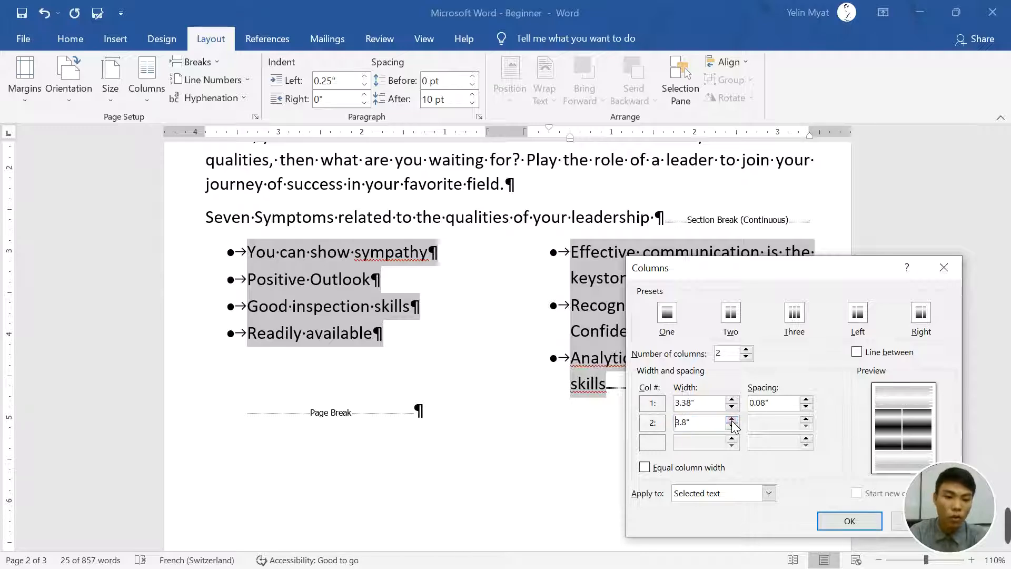
click(732, 420)
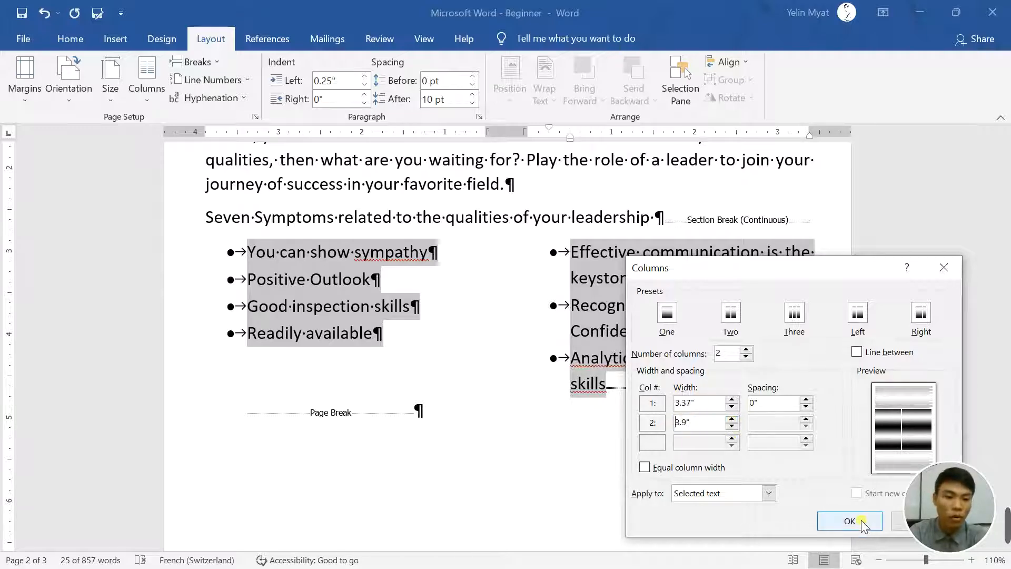
click(849, 521)
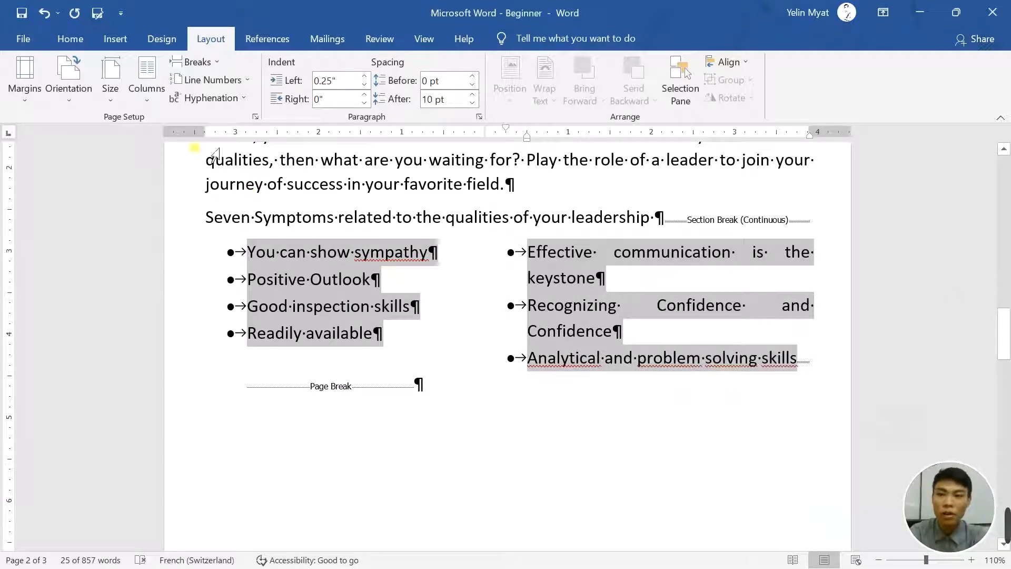
Set the bulleted list's first column width to 2.5" and its second column width to 4.77".
click(147, 107)
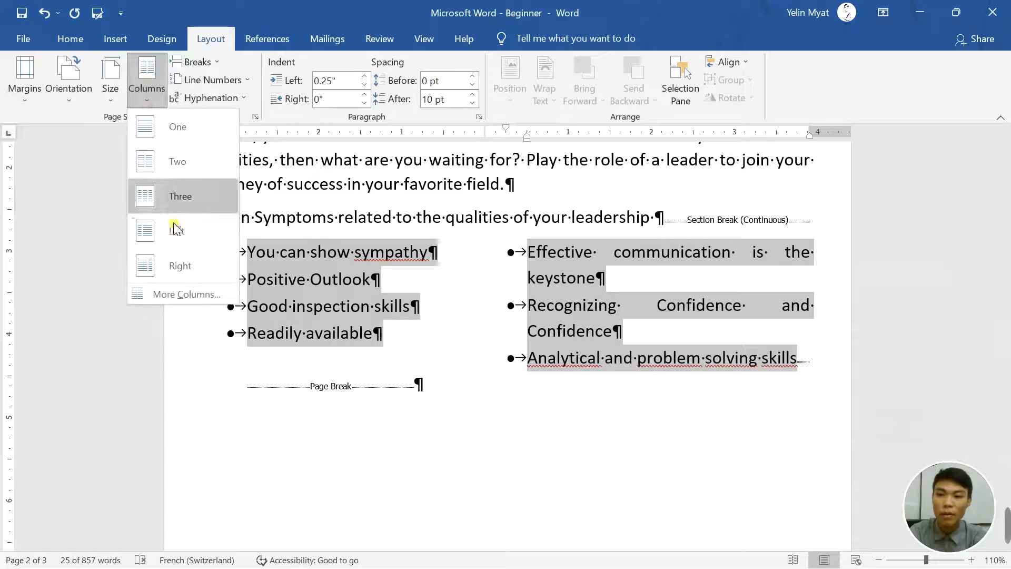
click(175, 294)
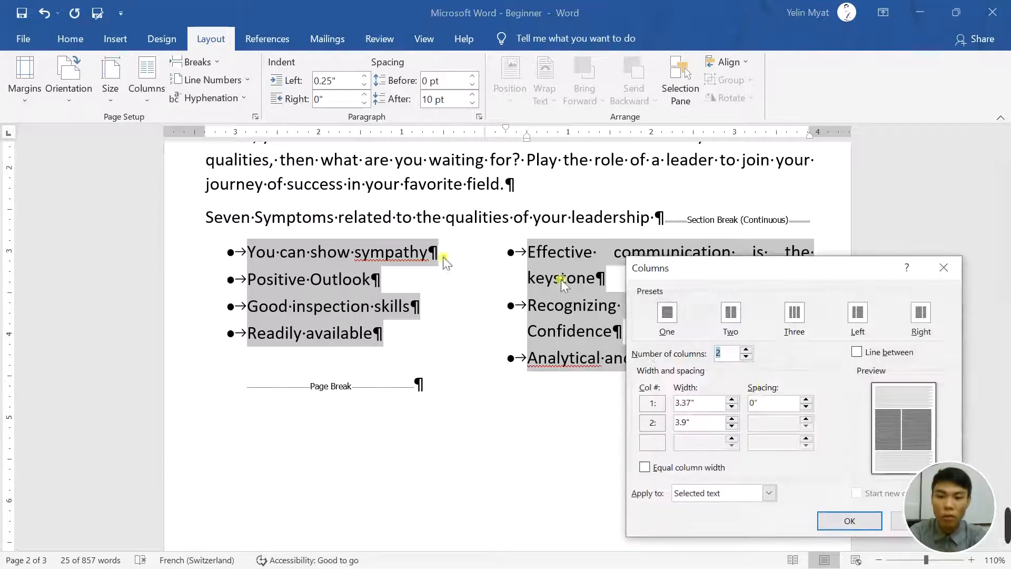
click(732, 420)
click(732, 407)
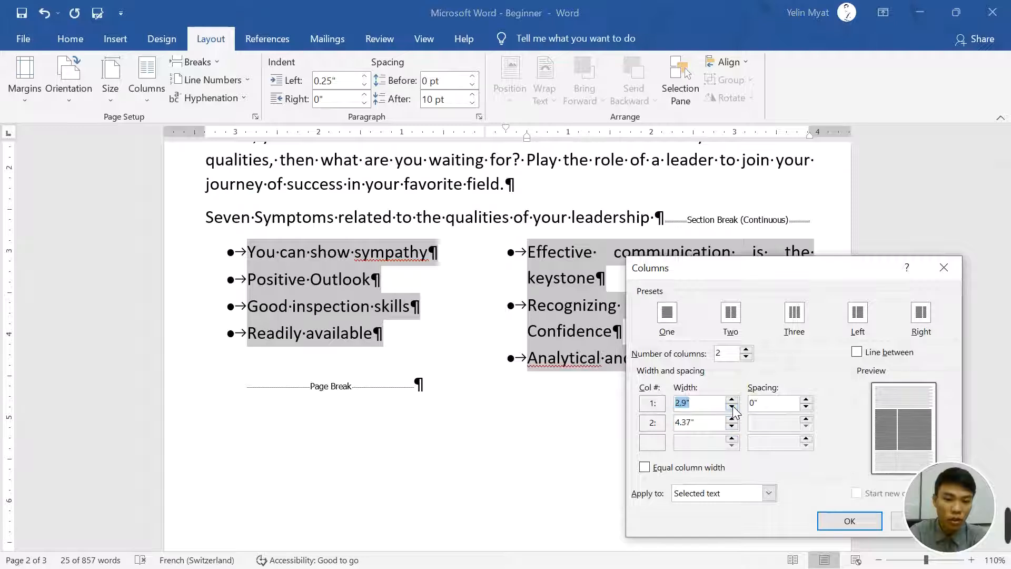
click(731, 407)
click(731, 407)
click(731, 406)
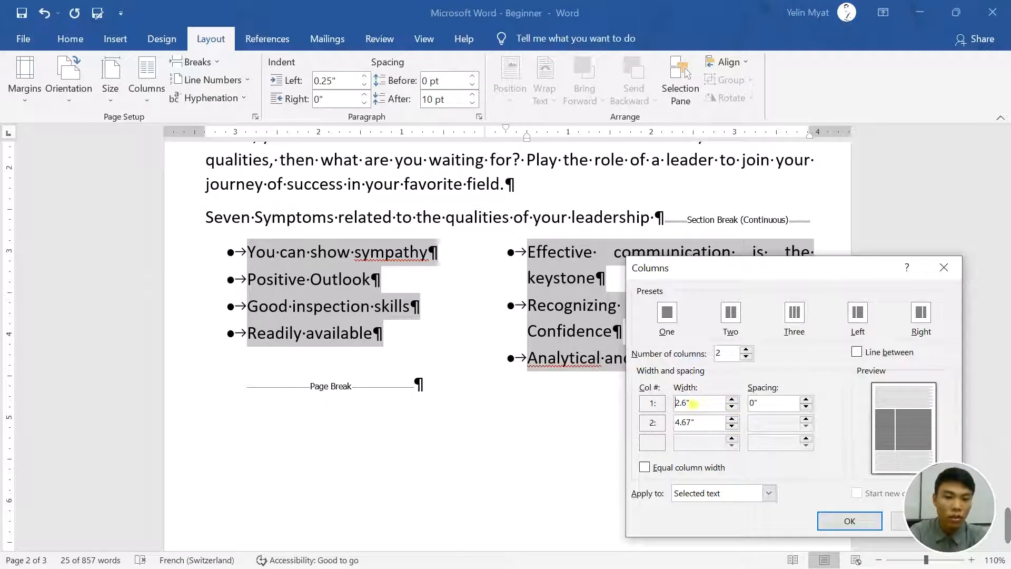
click(731, 407)
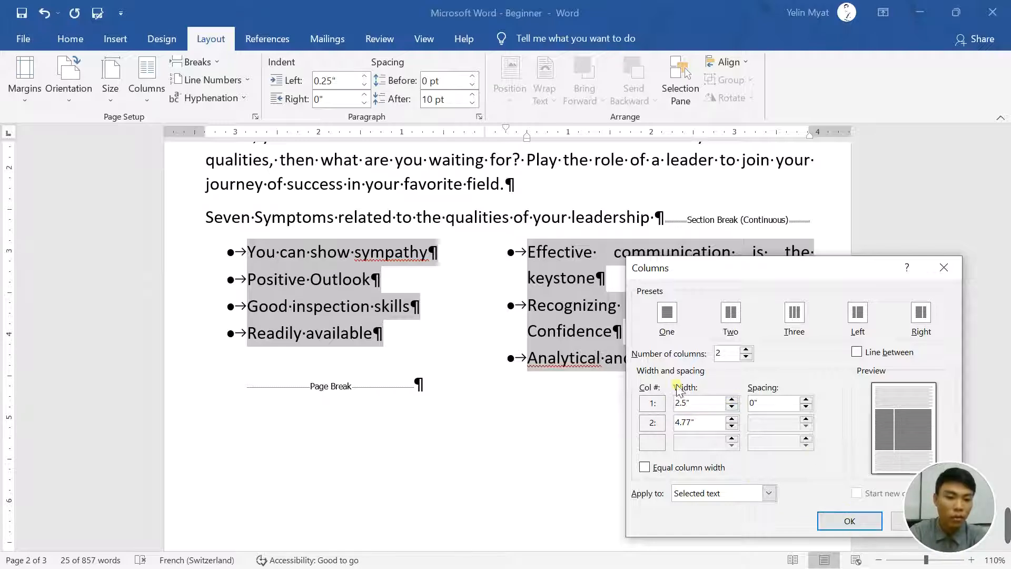
click(849, 523)
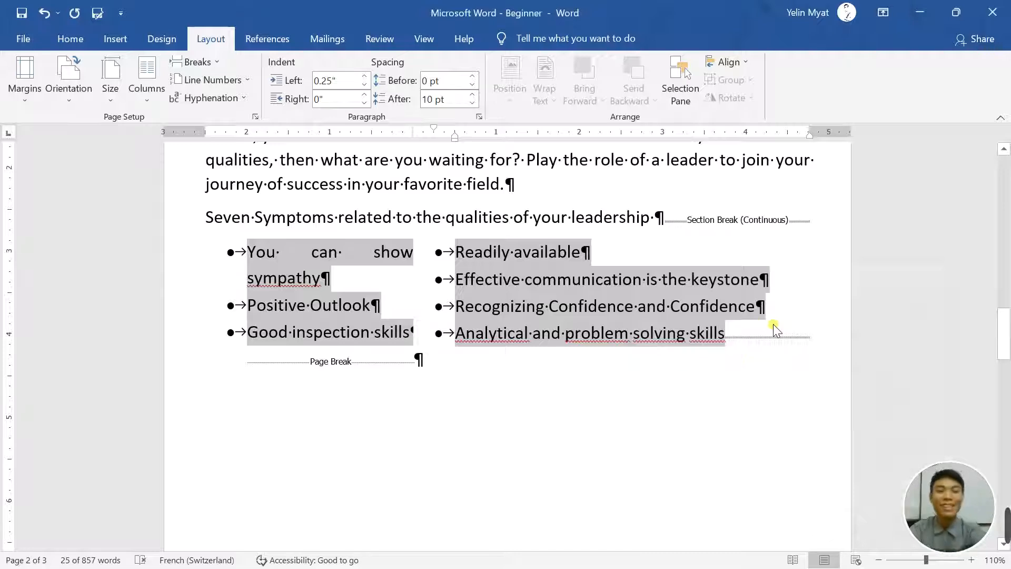
Set the bulleted list's first column width to 2.7" and its second column width to 4.57".
click(148, 90)
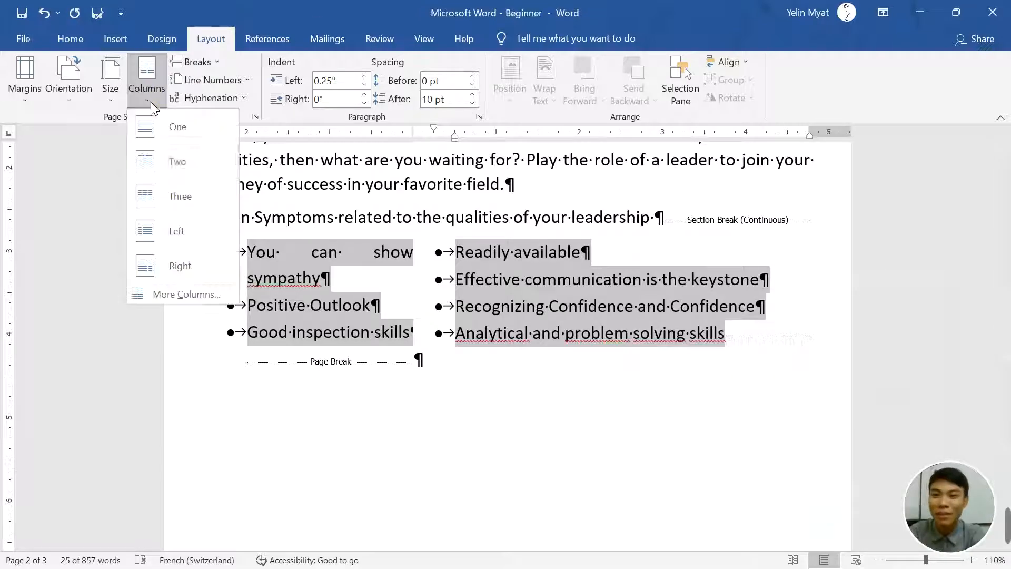
click(185, 294)
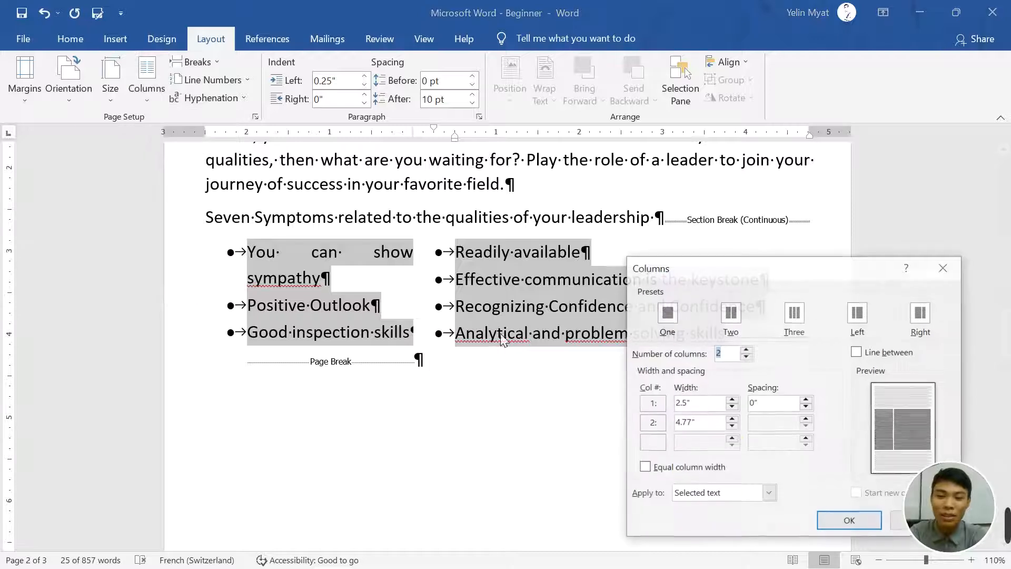
click(731, 399)
click(731, 400)
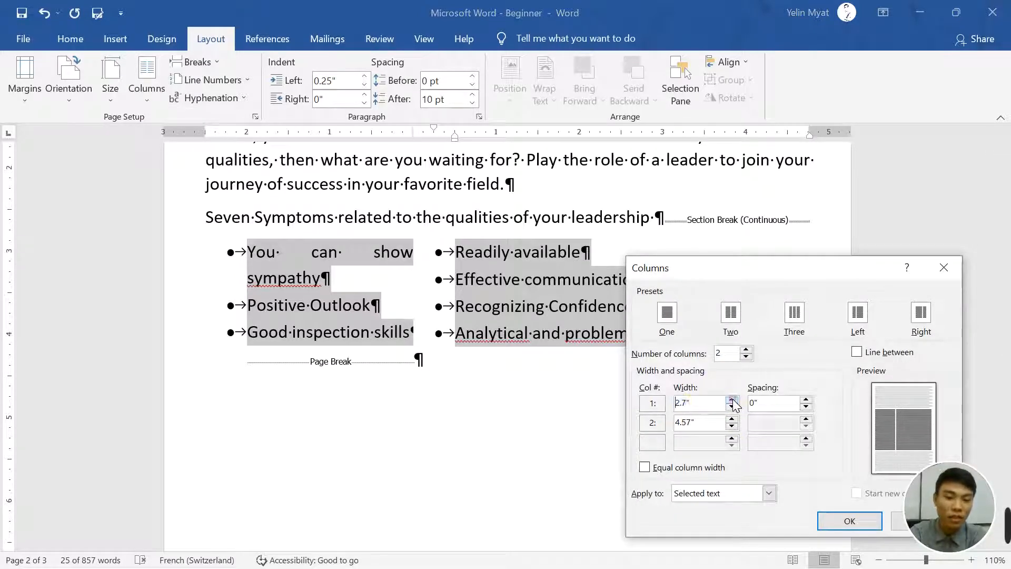
click(732, 399)
click(848, 520)
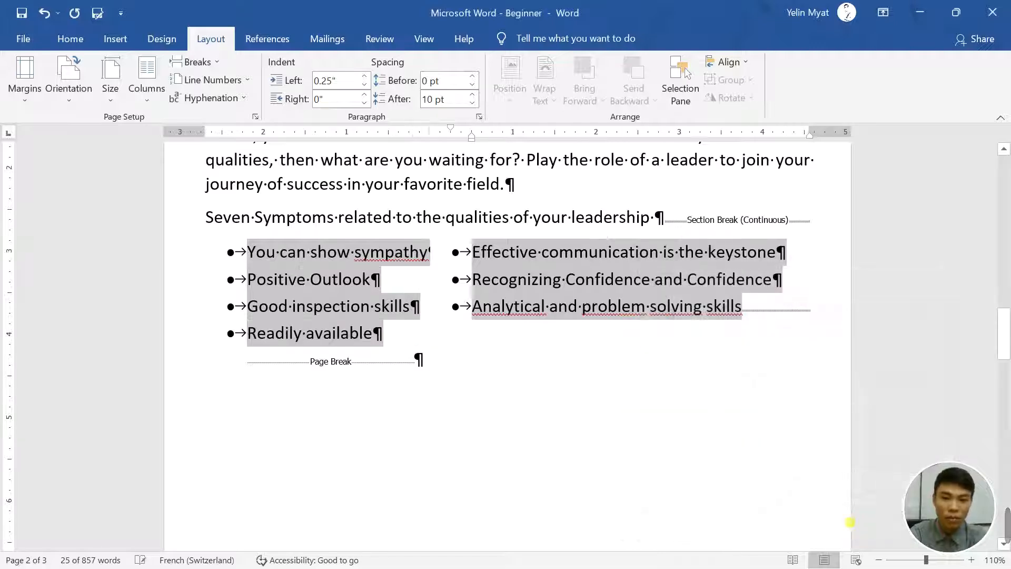
click(438, 296)
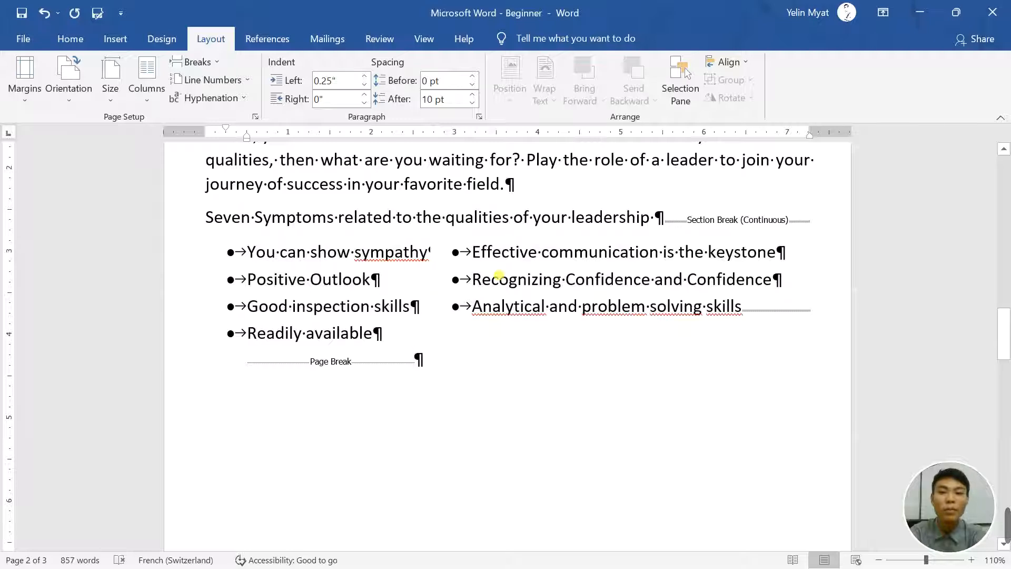
Try the spelling suggestion "sympathies" for "sympathy" in the first bullet, and undo the replacement.
right_click(388, 251)
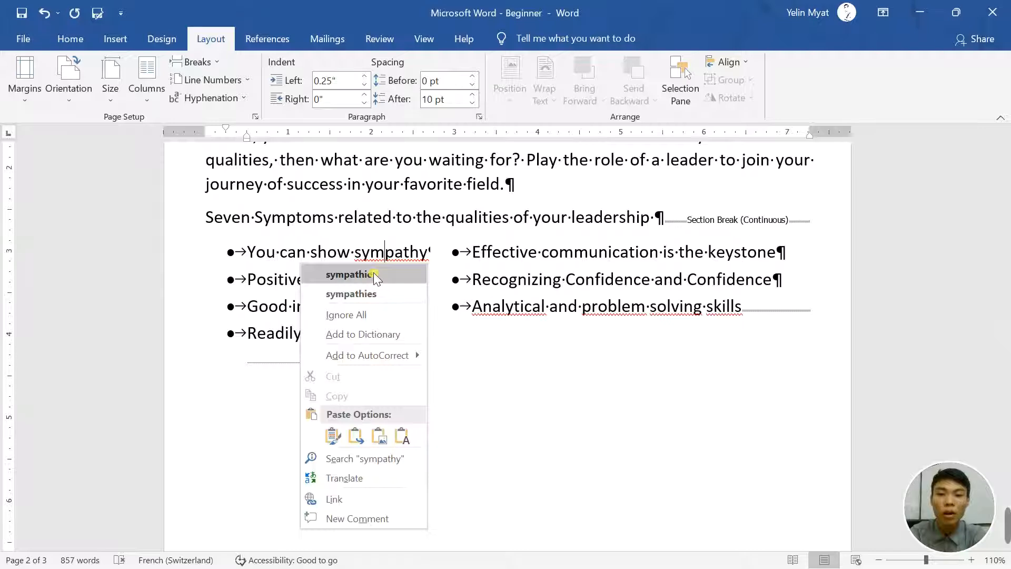
click(373, 291)
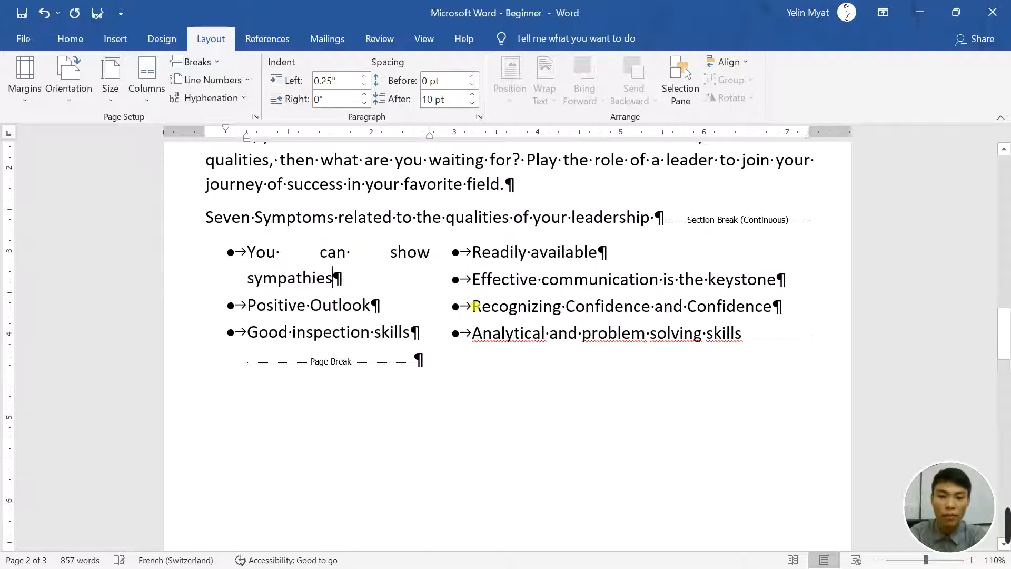
key(ctrl+z)
Examine the layout of the pages before and after the page break that follows the bulleted list.
scroll(639, 363, down, 18)
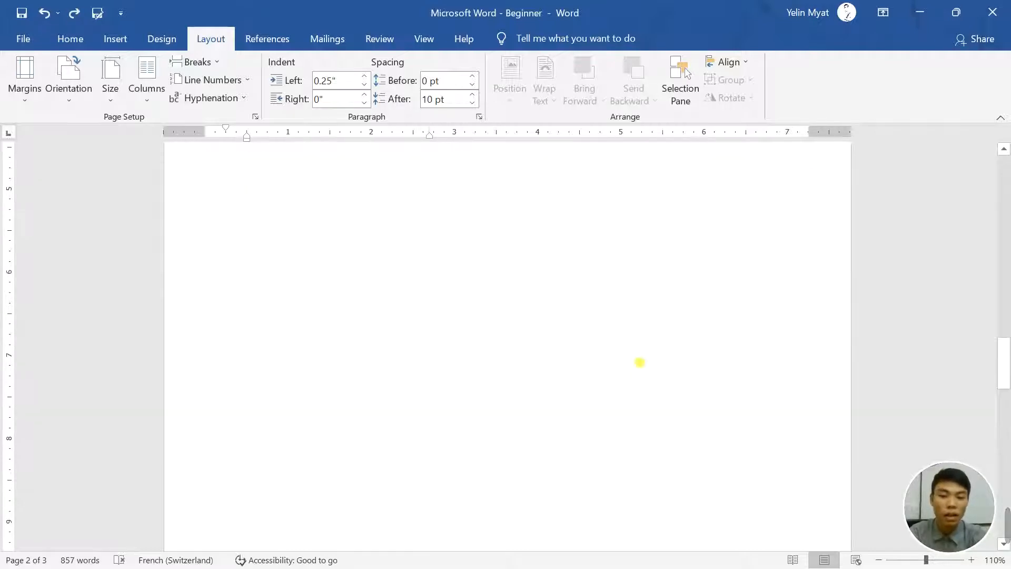
scroll(639, 362, down, 3)
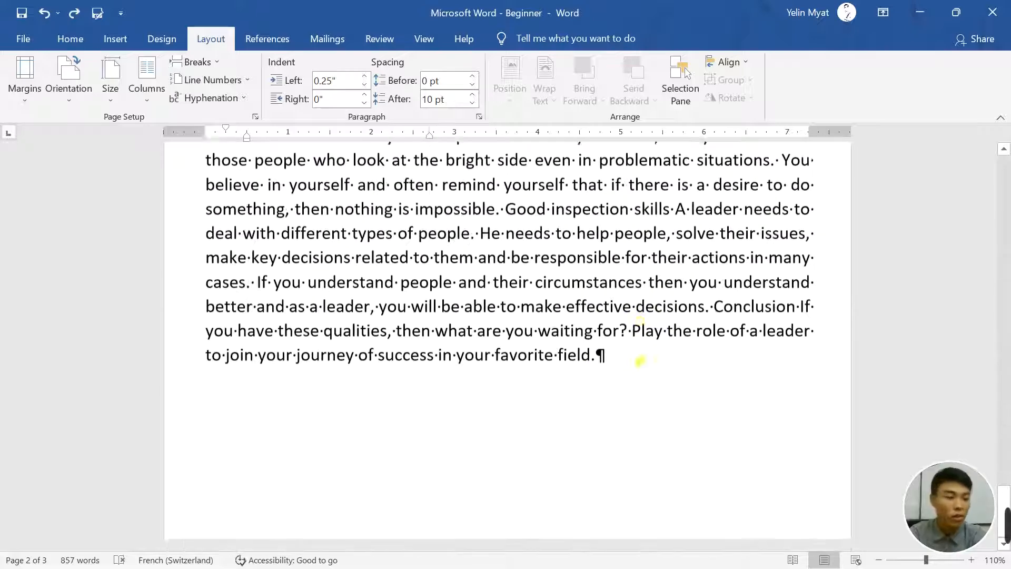
scroll(639, 362, up, 10)
scroll(639, 363, up, 5)
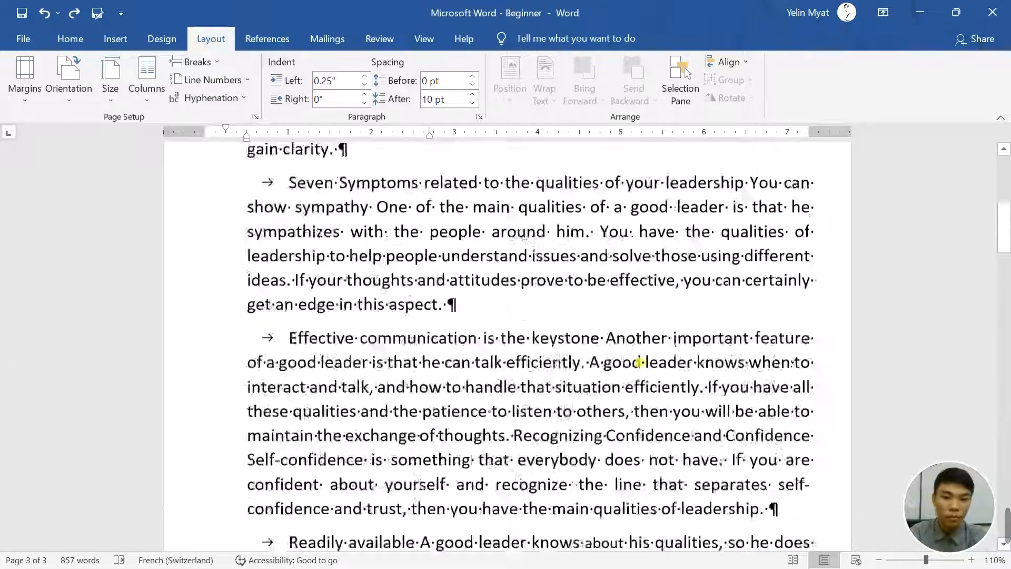
scroll(643, 318, down, 20)
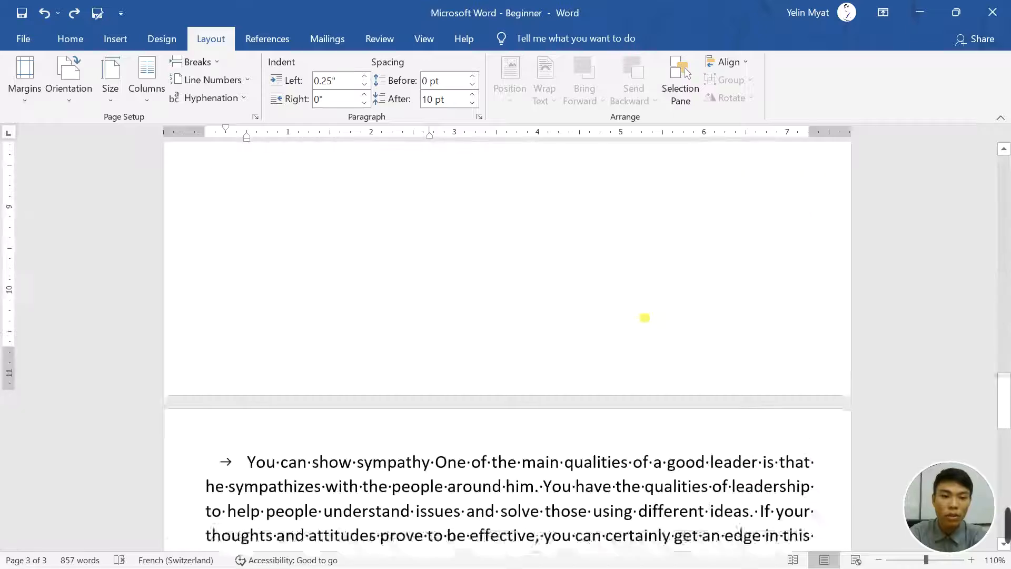
scroll(644, 318, up, 3)
scroll(645, 318, down, 3)
scroll(644, 317, down, 4)
scroll(645, 318, up, 12)
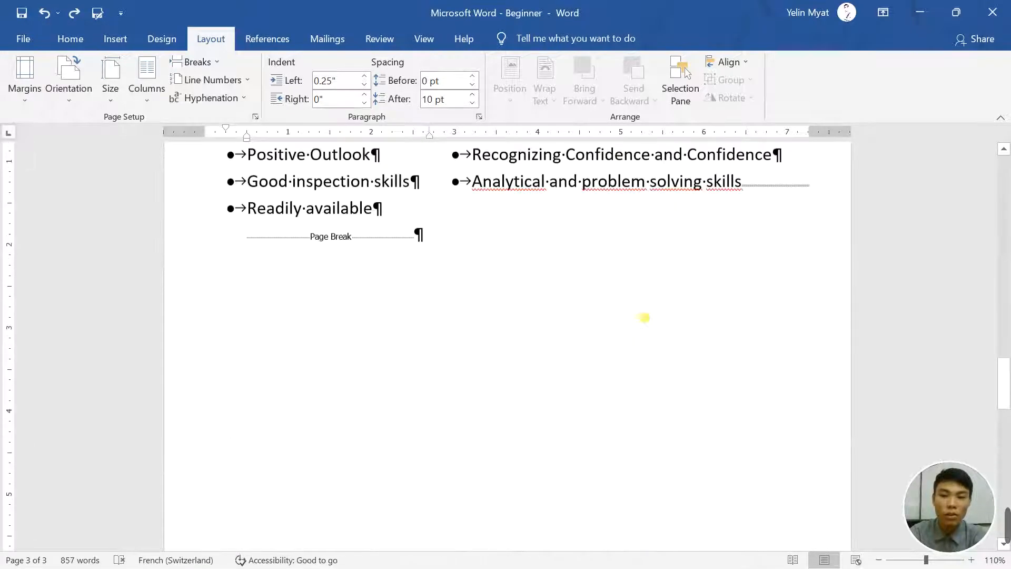
scroll(644, 318, down, 5)
scroll(644, 317, down, 5)
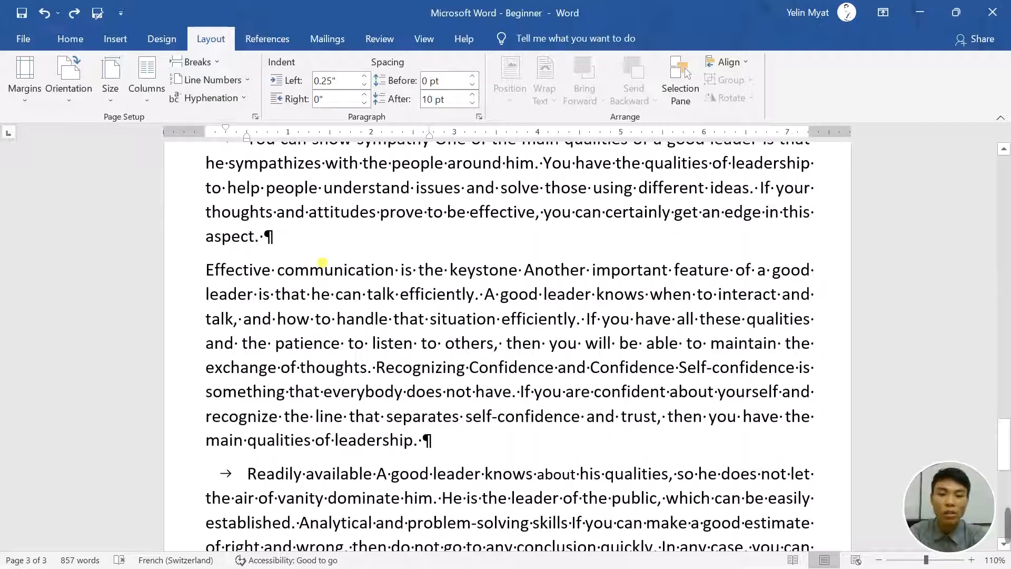
Change the page orientation to Landscape for the section containing the "Effective communication is the keystone" paragraph.
click(237, 211)
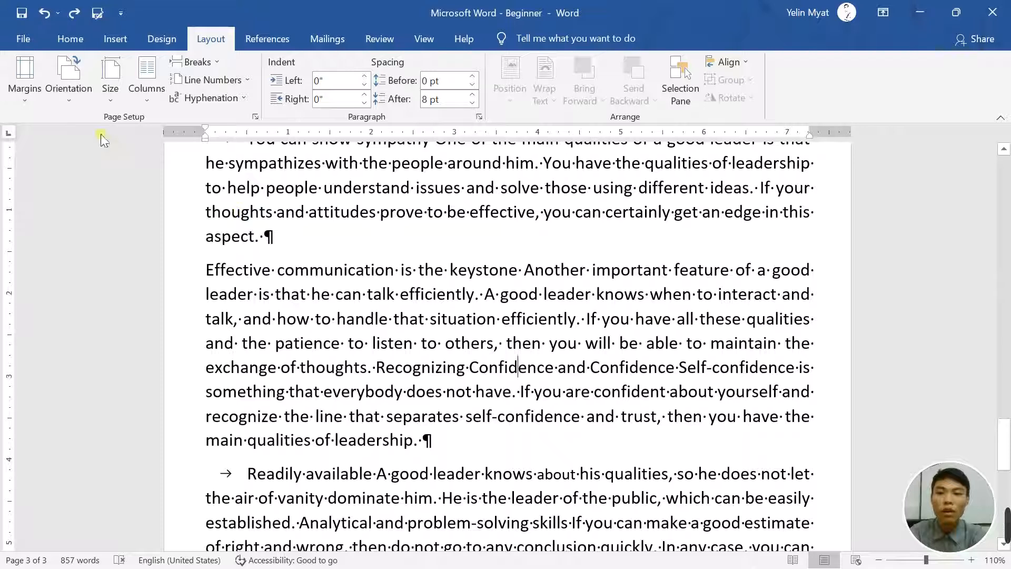
click(89, 106)
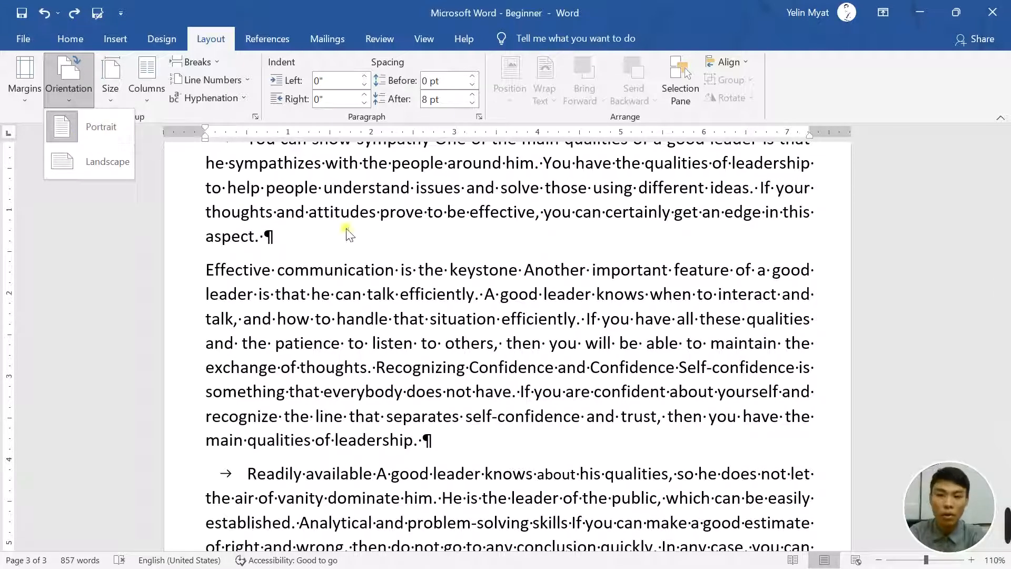
scroll(441, 398, up, 5)
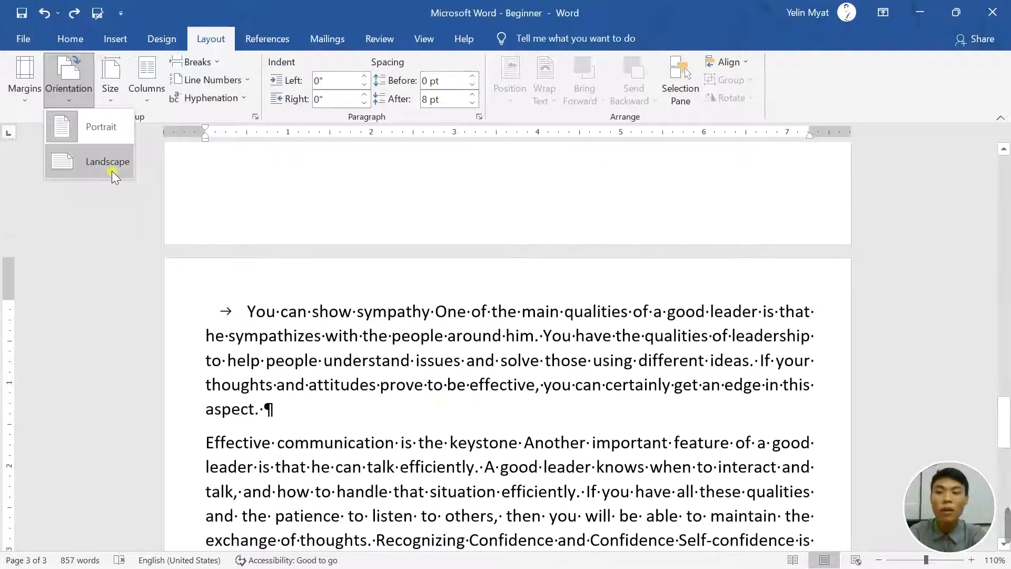
click(111, 170)
Check how the landscape pages affect the bulleted list and the page break, and undo the orientation change.
scroll(398, 395, down, 14)
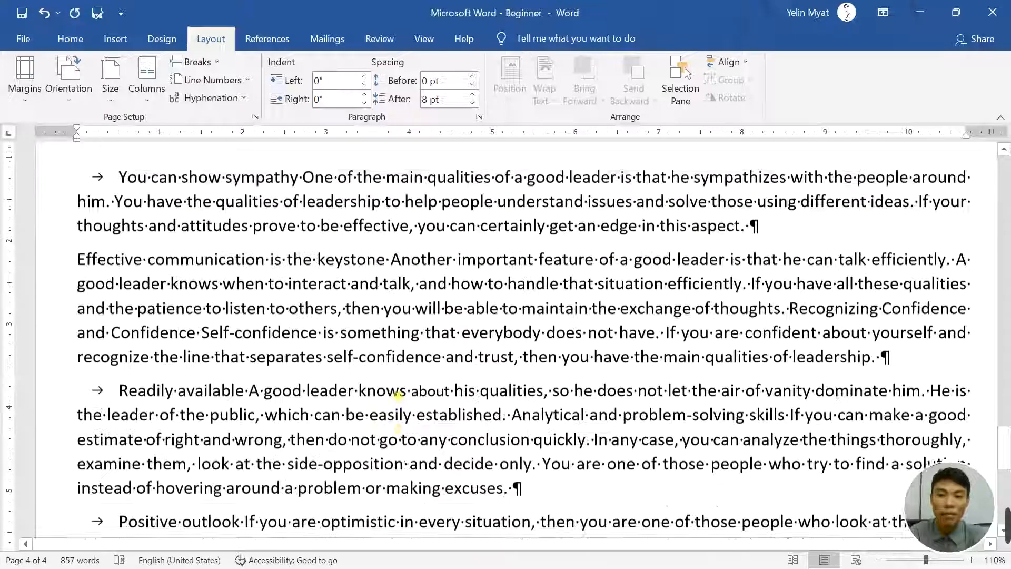
scroll(398, 395, up, 5)
scroll(400, 400, down, 10)
scroll(398, 397, up, 20)
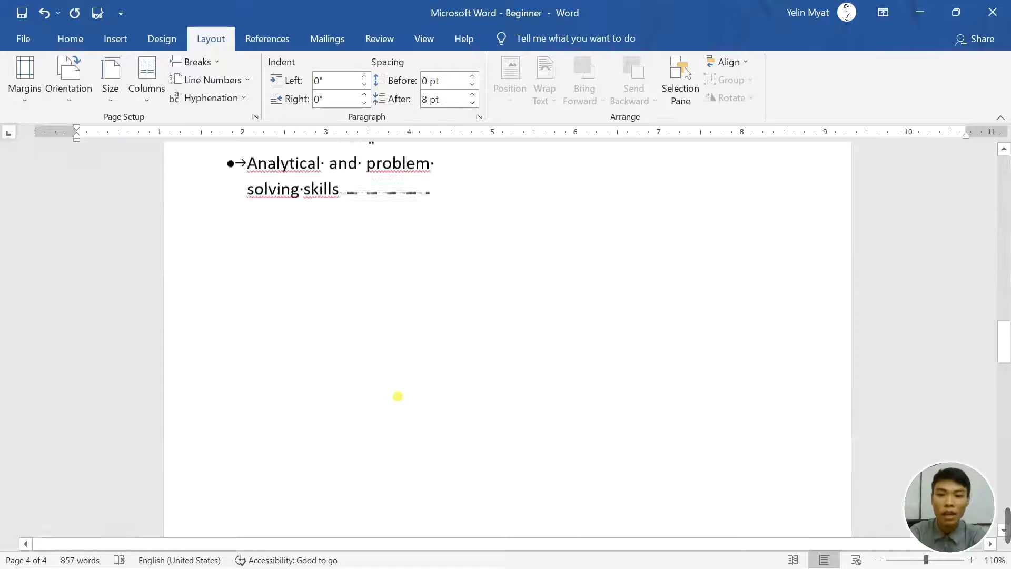
scroll(397, 396, down, 3)
scroll(397, 396, down, 12)
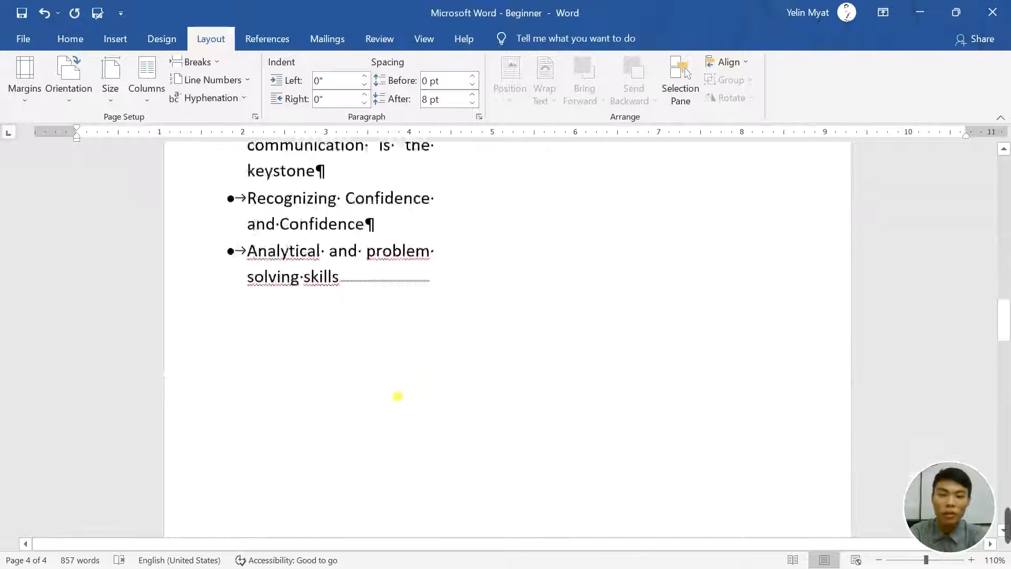
scroll(397, 396, up, 6)
scroll(397, 396, down, 2)
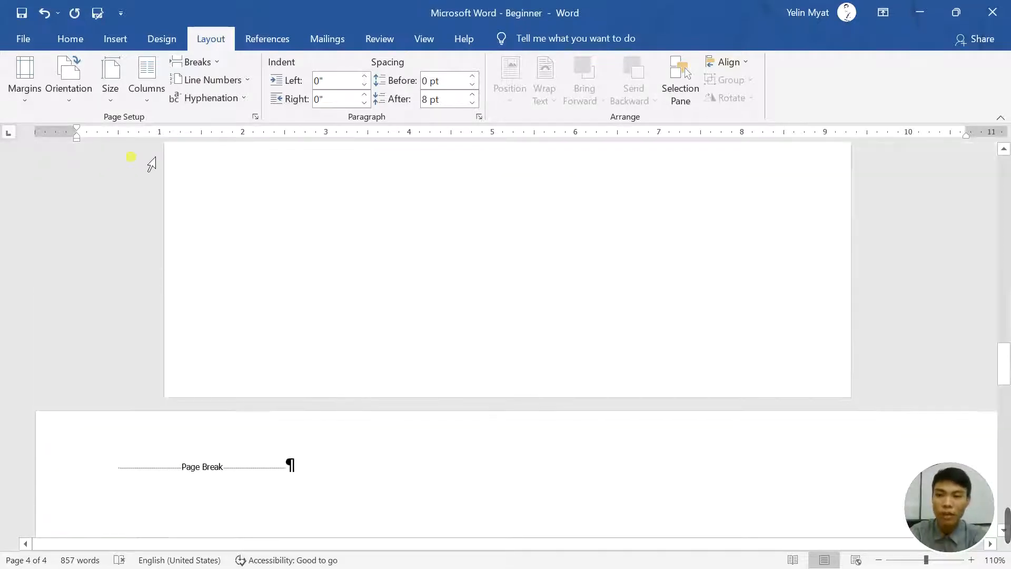
click(44, 16)
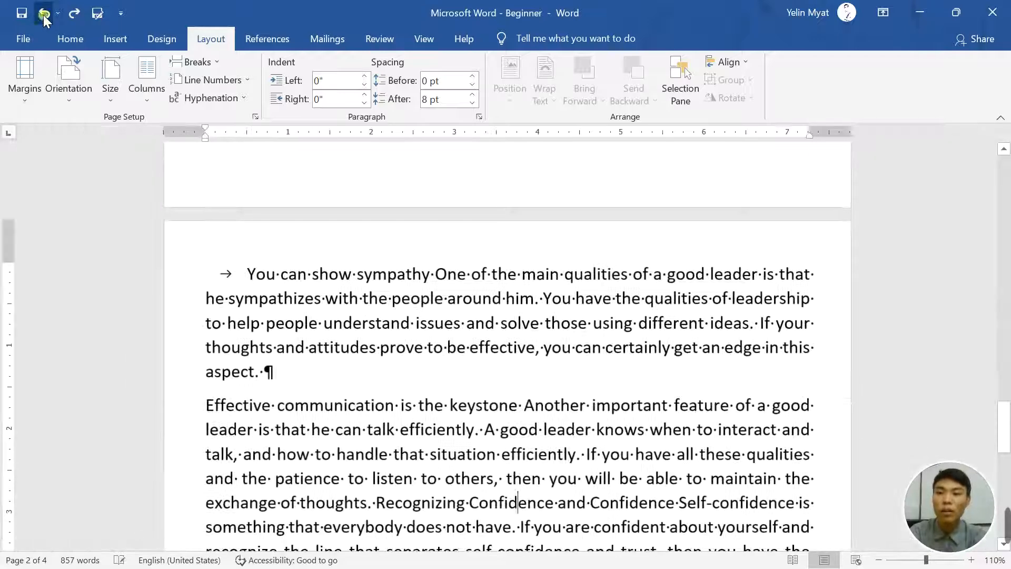
scroll(468, 290, up, 10)
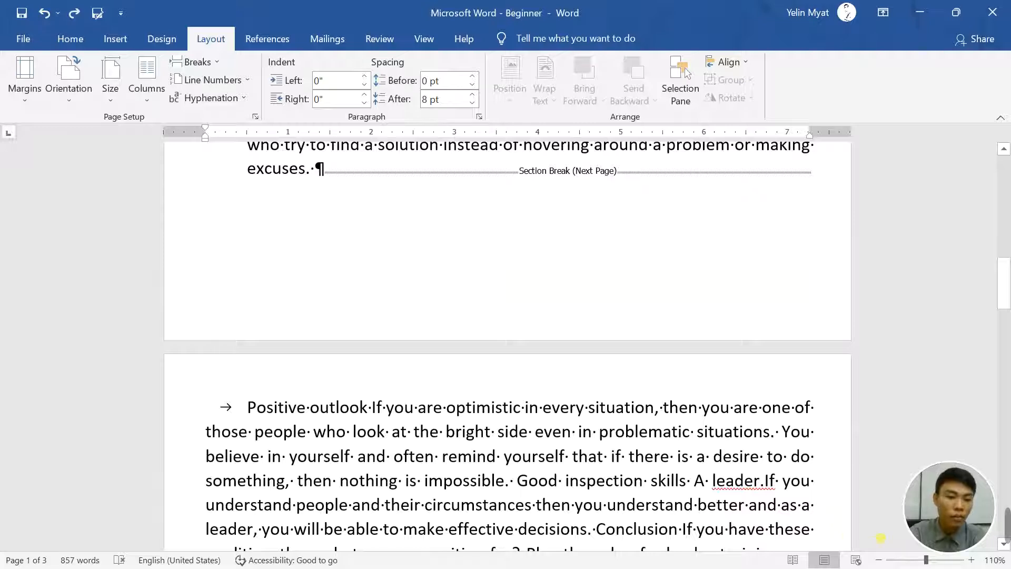
View the essay in Read Mode from the first screen through to the end, and return to Print Layout.
scroll(726, 379, up, 10)
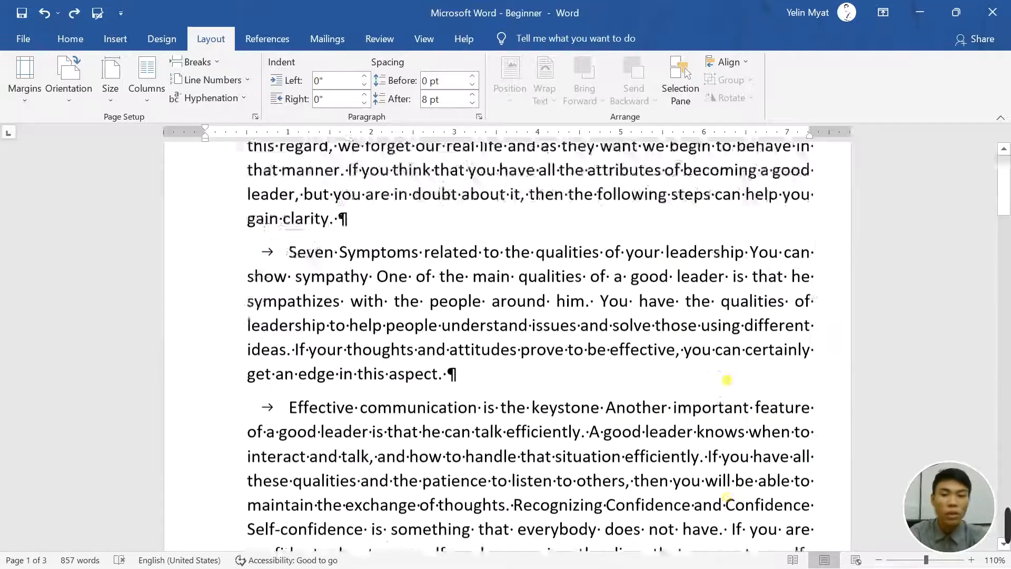
scroll(726, 379, up, 3)
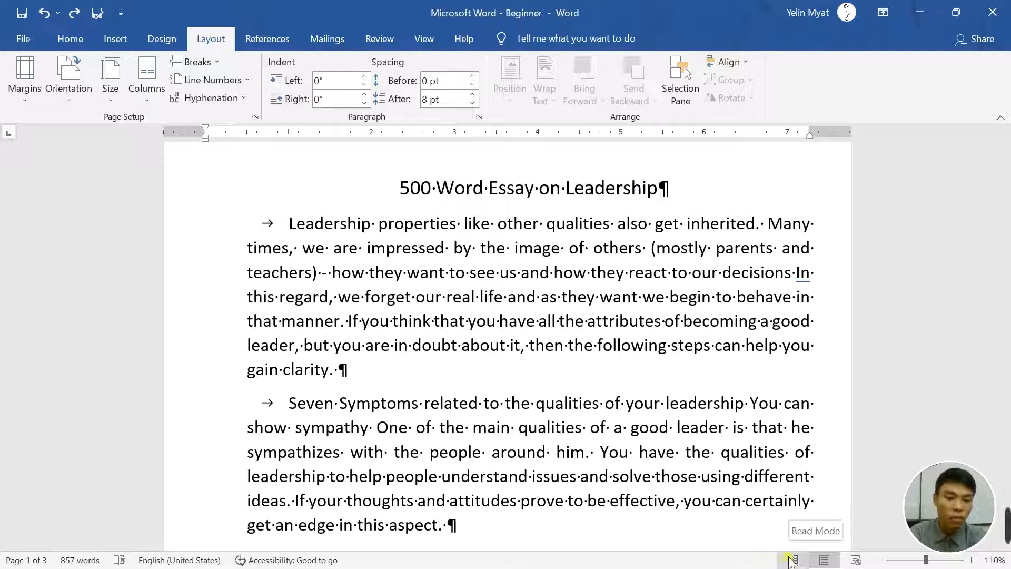
click(792, 560)
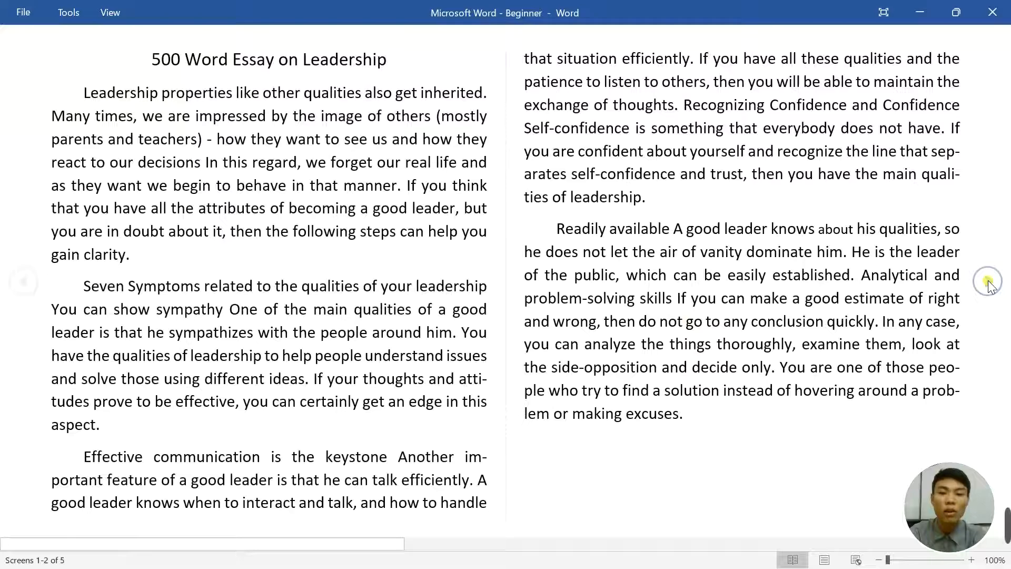
click(987, 283)
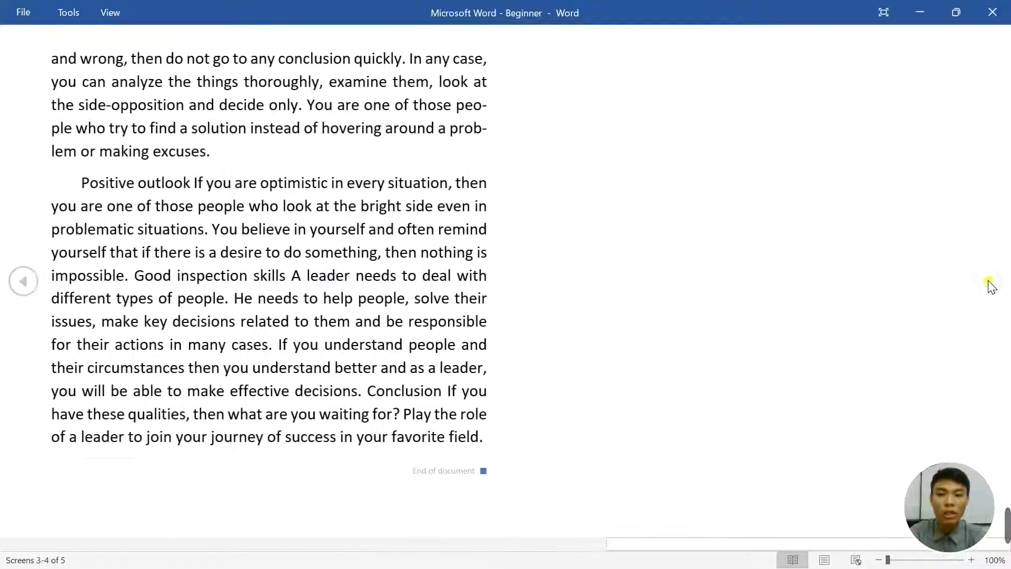
click(987, 283)
click(832, 566)
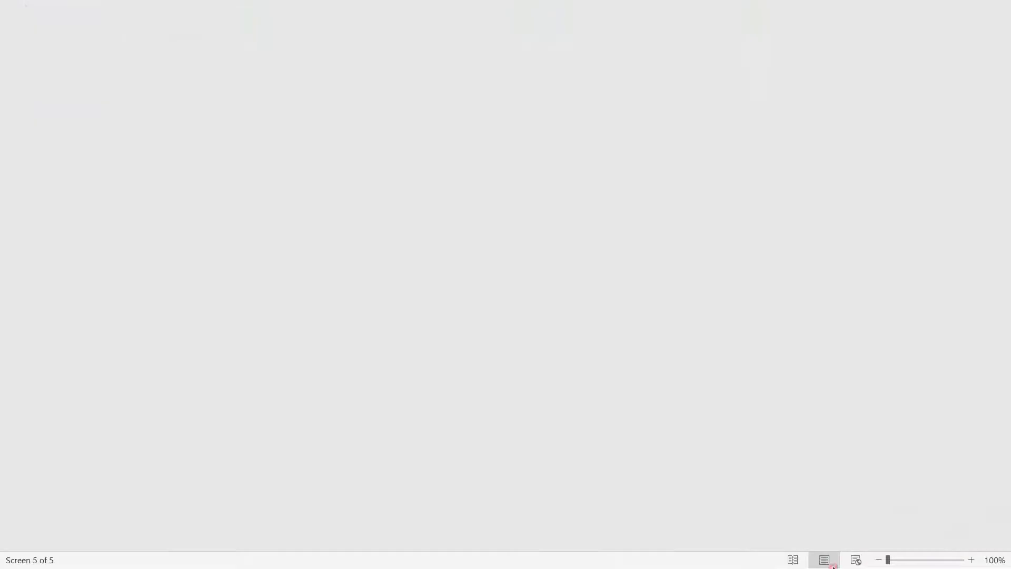
Review the page layout in Print Layout from the last page back to the essay title, including the two-column list and its breaks.
scroll(838, 416, up, 5)
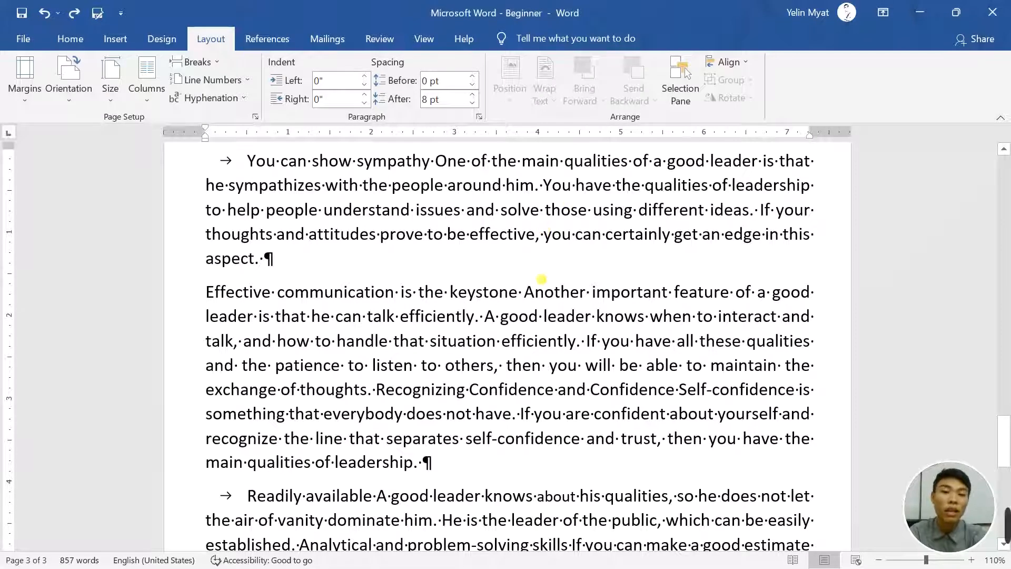
scroll(541, 279, up, 8)
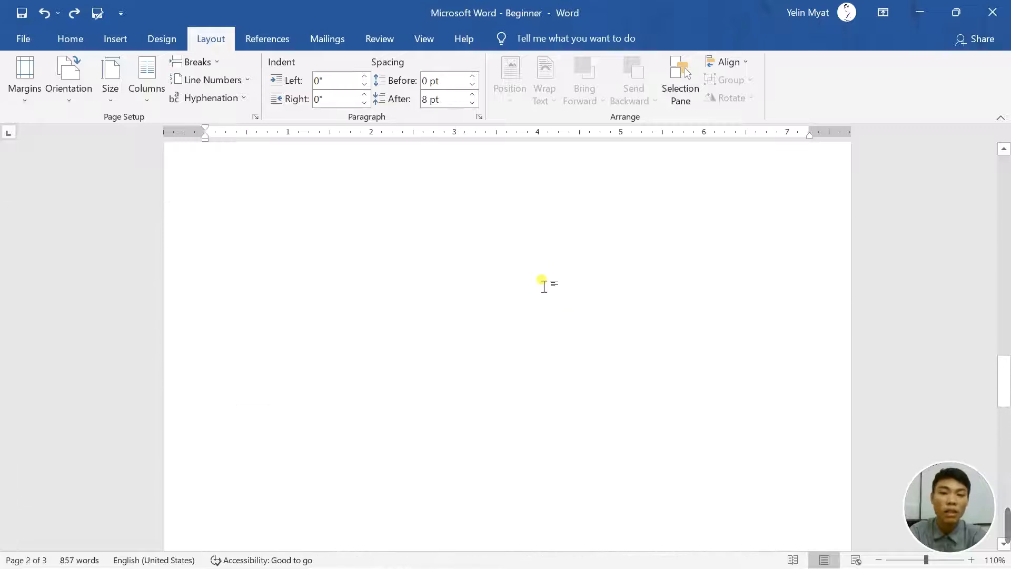
scroll(542, 284, up, 10)
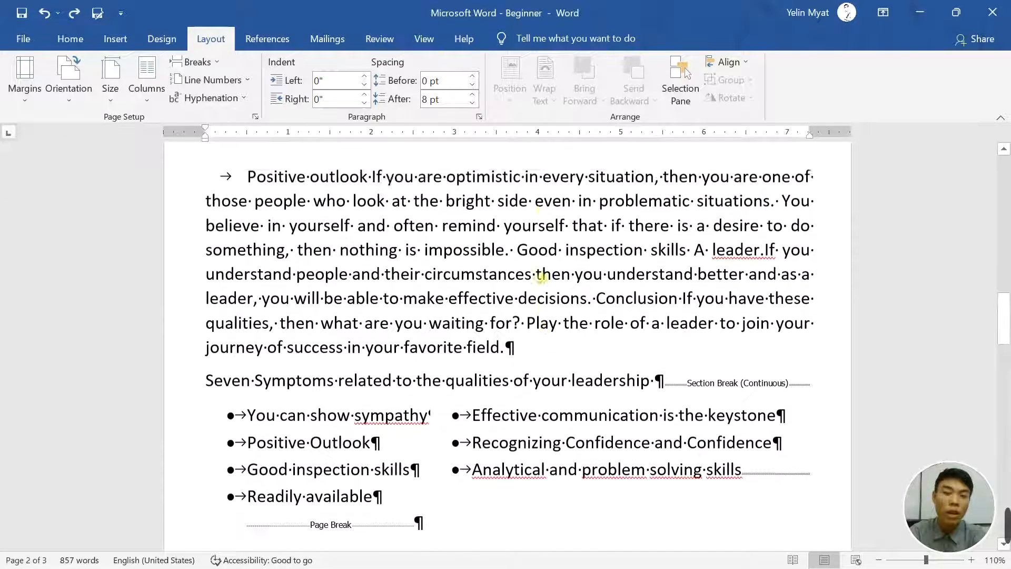
scroll(541, 278, up, 3)
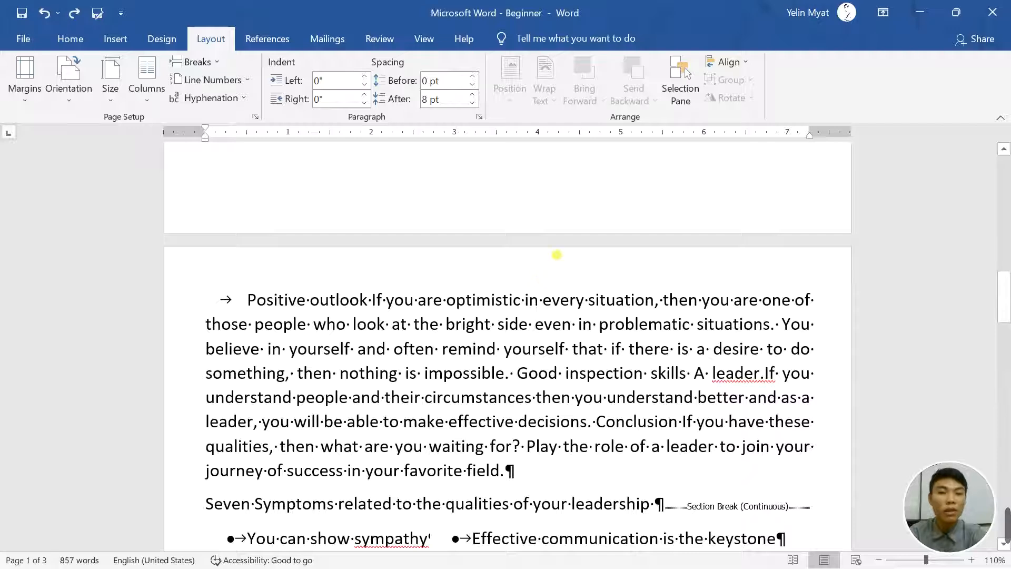
scroll(557, 257, up, 4)
scroll(556, 255, up, 20)
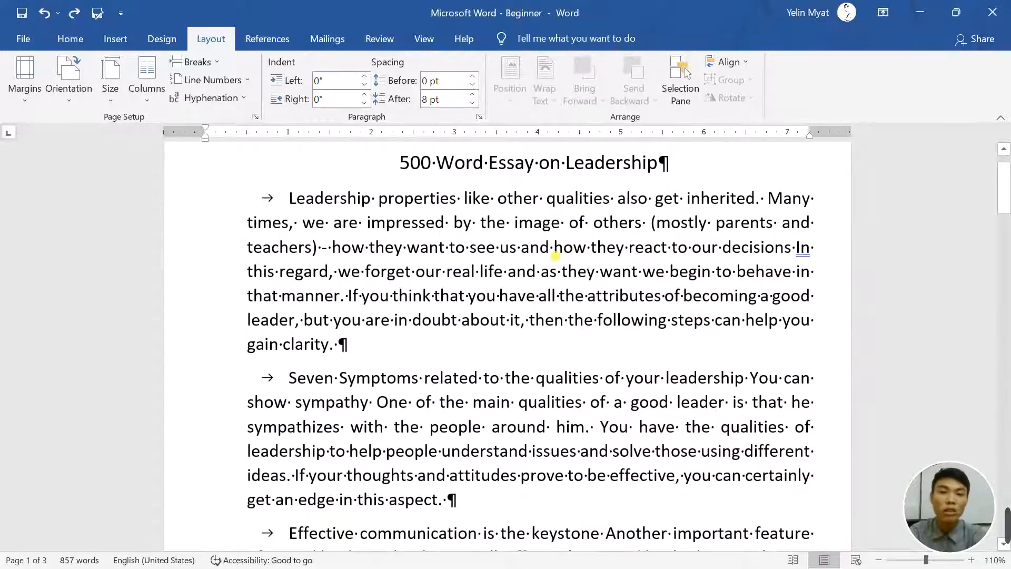
scroll(555, 256, up, 2)
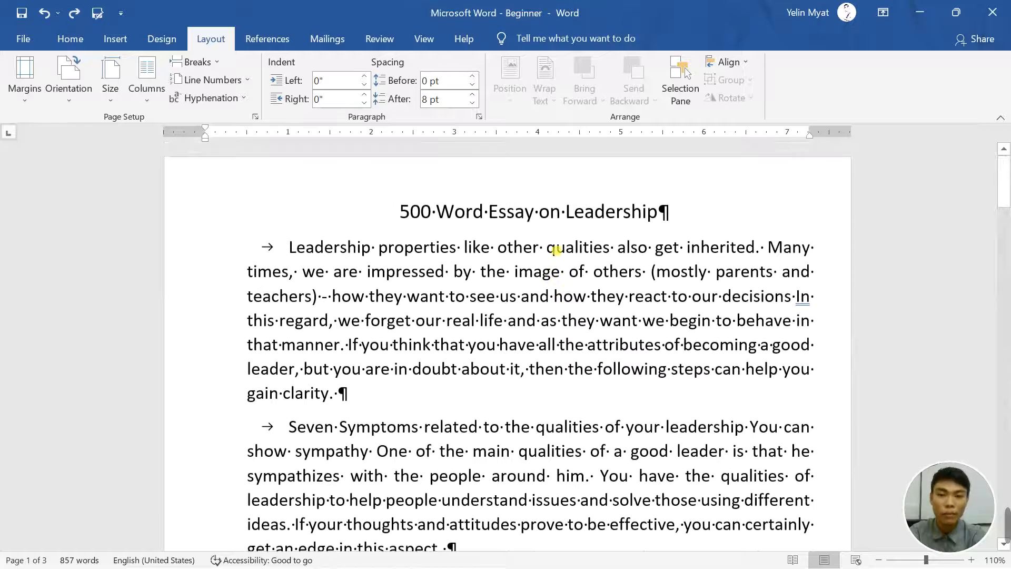